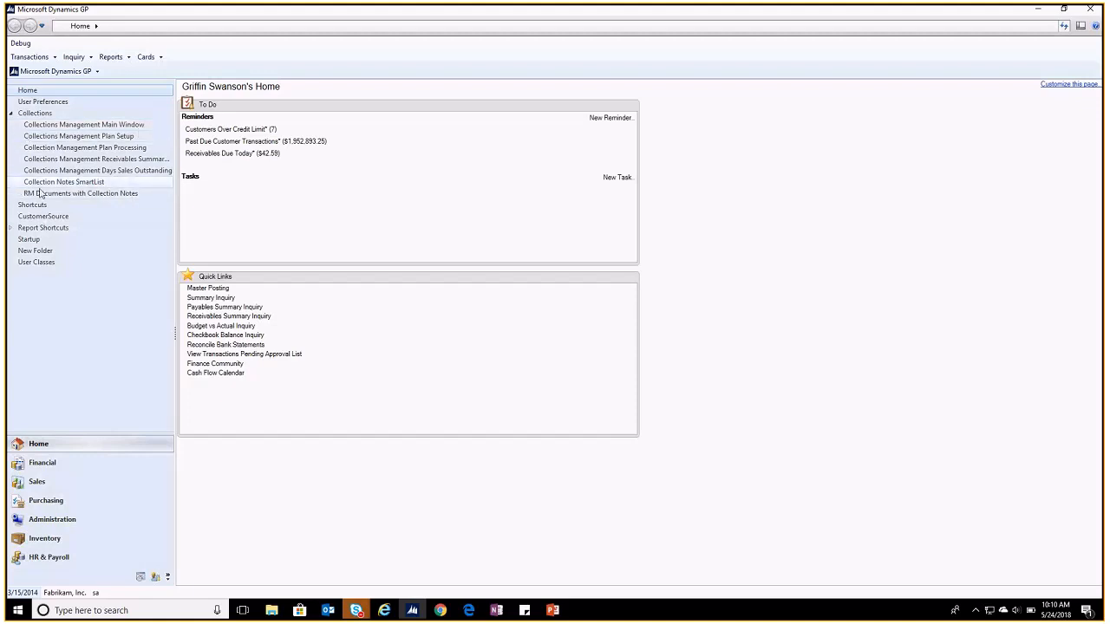
Open the Collections Management Main Window and load the customer Aaron Fitz Electrical
{"action": "left_click", "coordinate": [82, 481]}
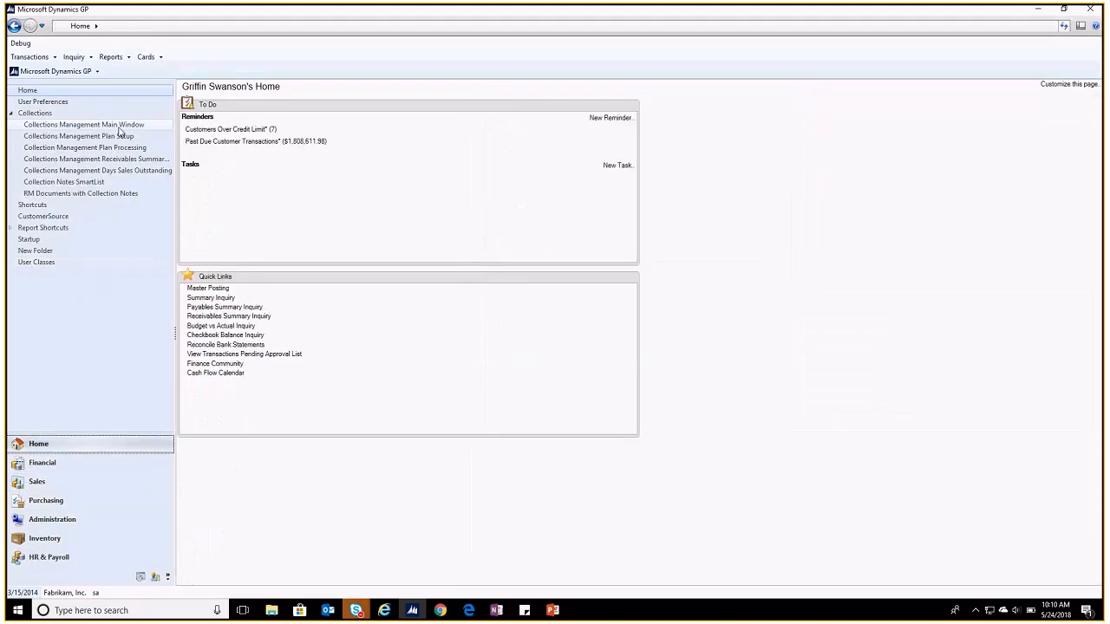
{"action": "left_click", "coordinate": [120, 127]}
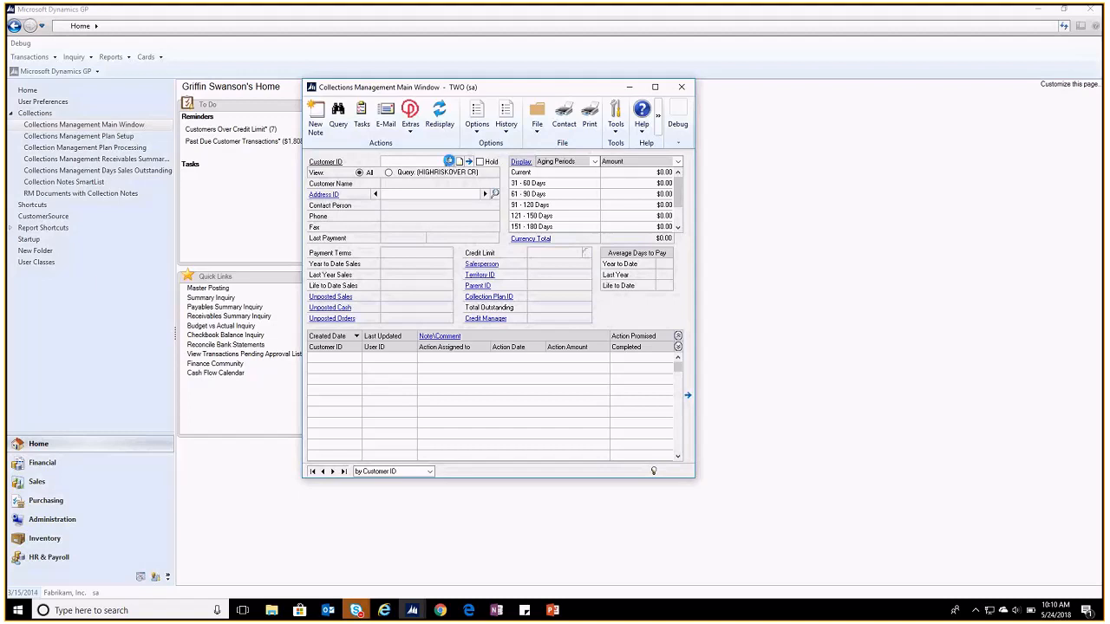
{"action": "left_click", "coordinate": [449, 161]}
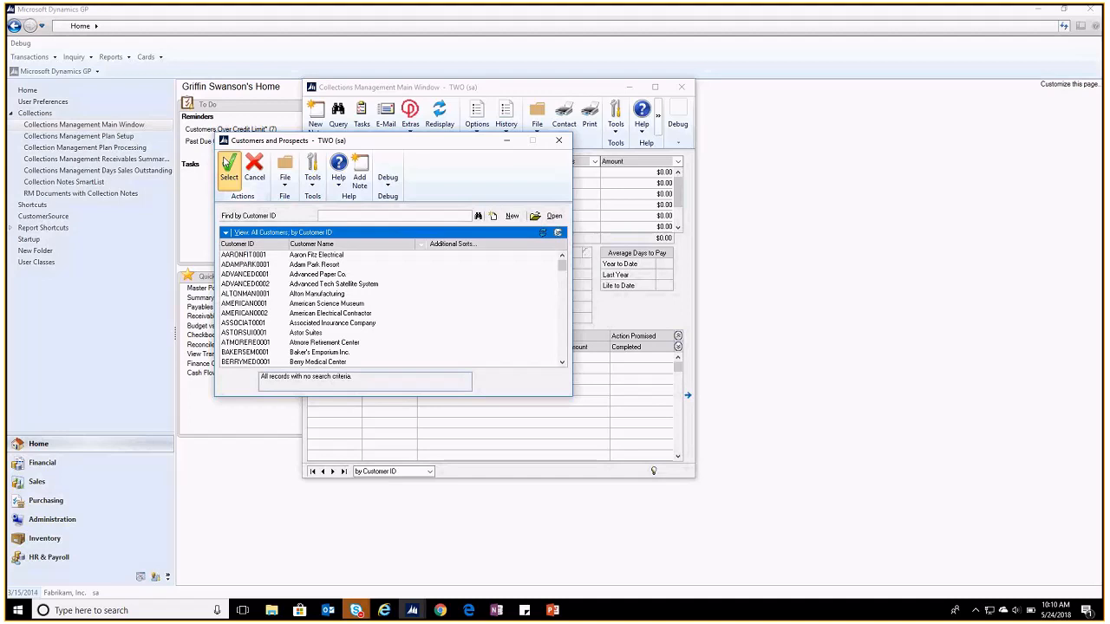
{"action": "left_click", "coordinate": [228, 164]}
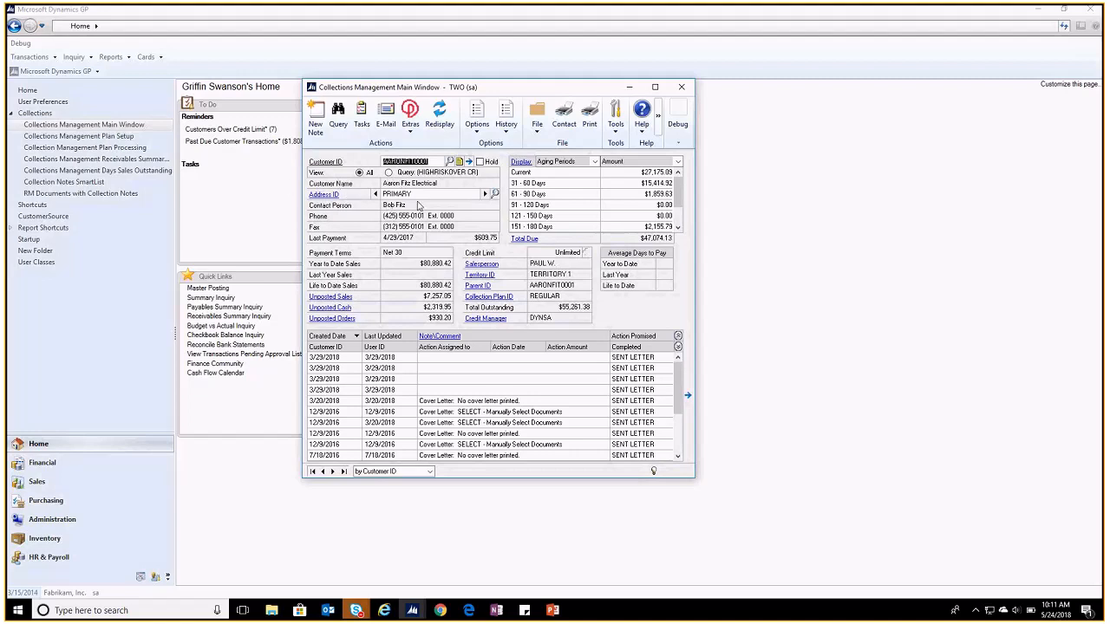
Browse the customer's address IDs, return to PRIMARY, and view the unposted sales inquiries before closing them
{"action": "left_click", "coordinate": [485, 195]}
{"action": "left_click", "coordinate": [375, 194]}
{"action": "left_click", "coordinate": [337, 297]}
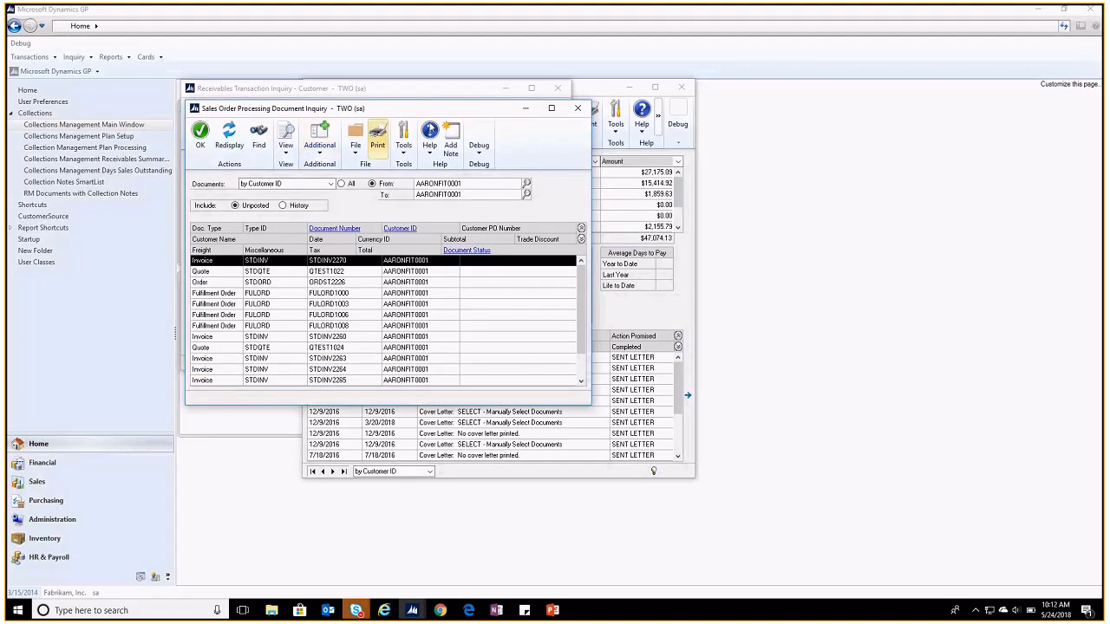
{"action": "left_click", "coordinate": [578, 113]}
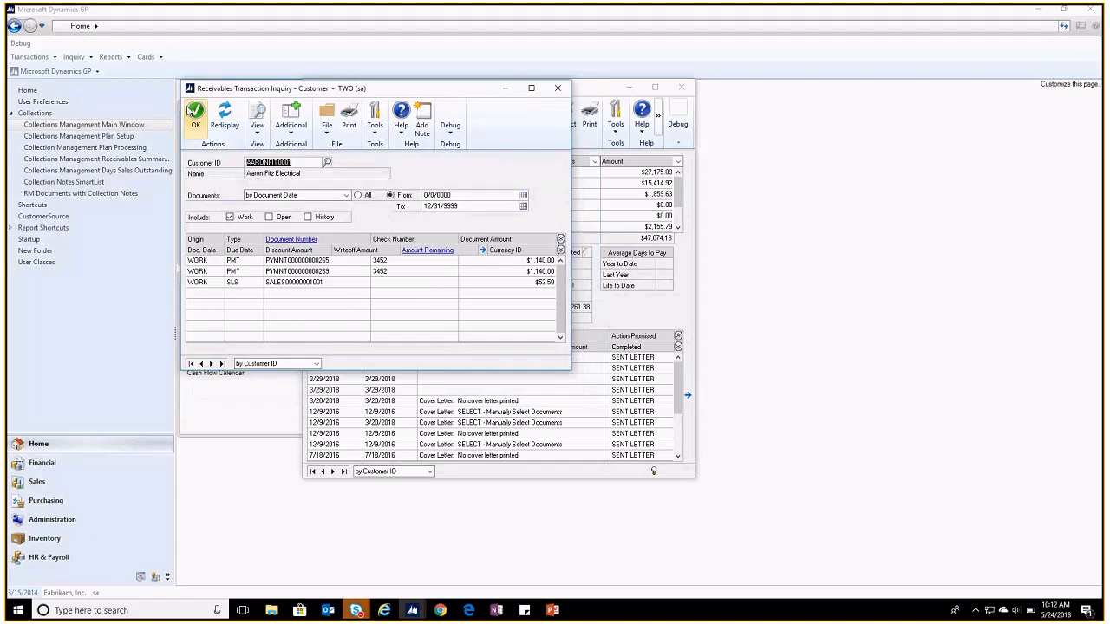
{"action": "left_click", "coordinate": [557, 89]}
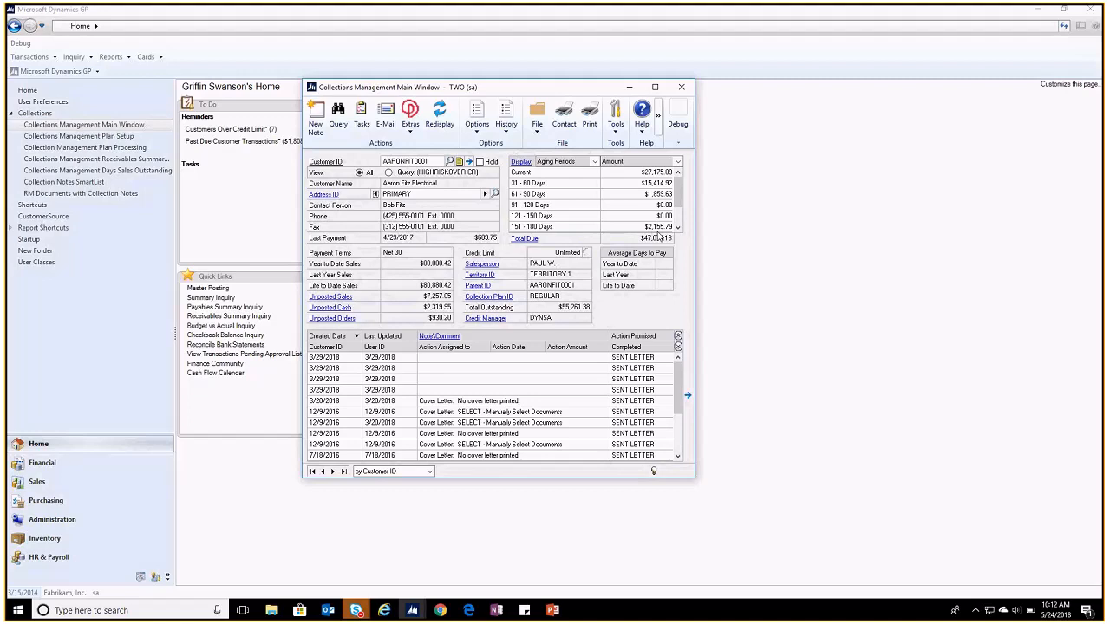
View the transactions behind the customer's 151 - 180 Days aging period and close the inquiry
{"action": "left_click", "coordinate": [557, 193]}
{"action": "left_click_drag", "start_coordinate": [558, 207], "coordinate": [554, 228]}
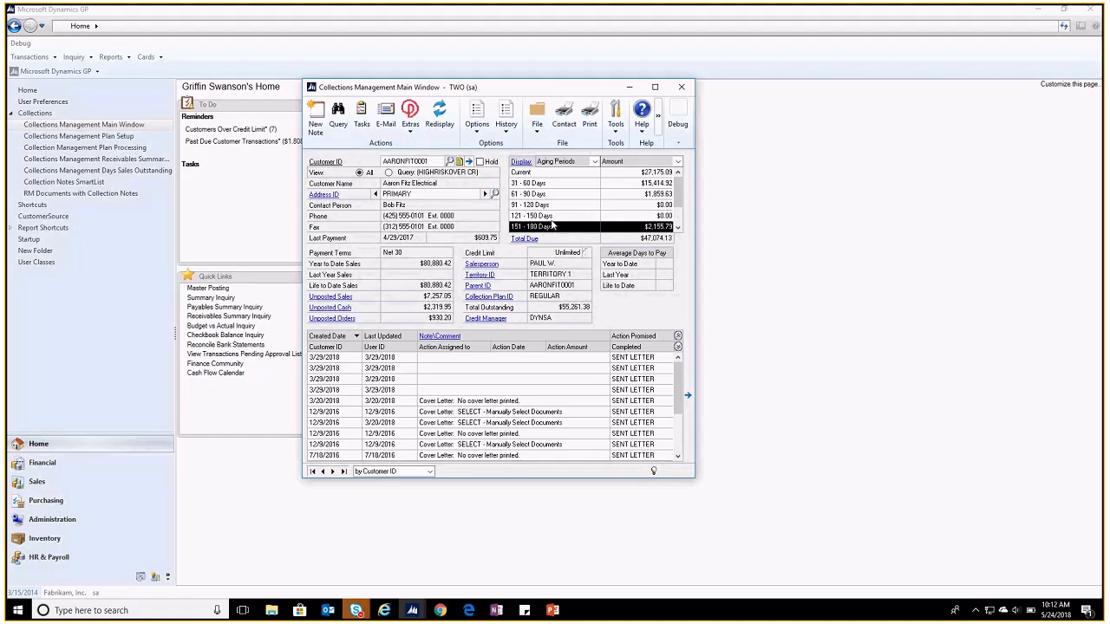
{"action": "left_click", "coordinate": [528, 162]}
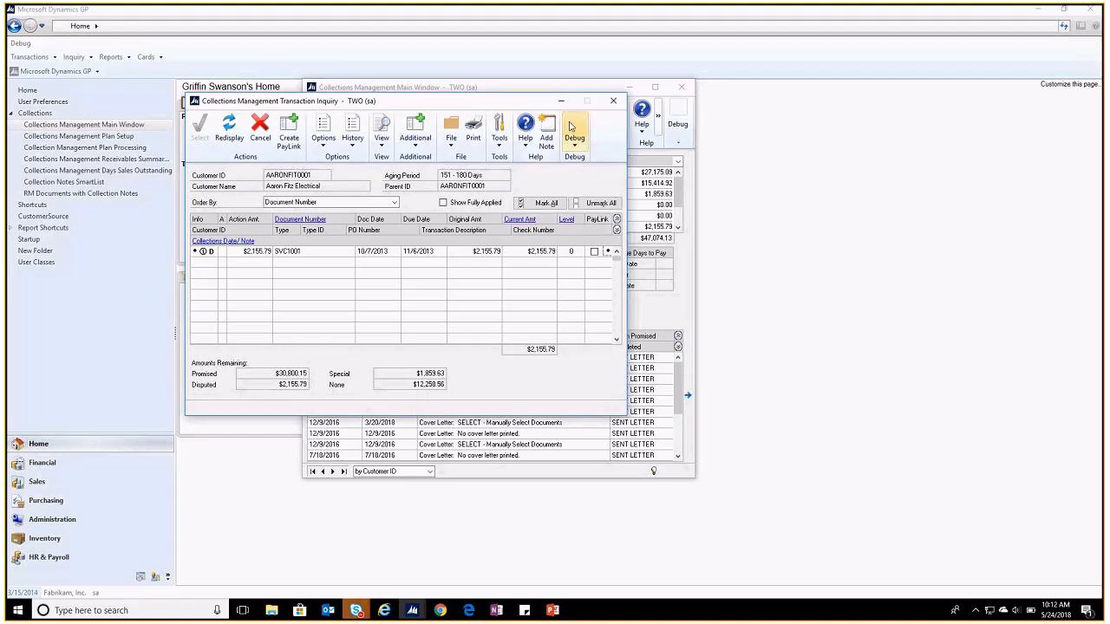
{"action": "left_click", "coordinate": [614, 101]}
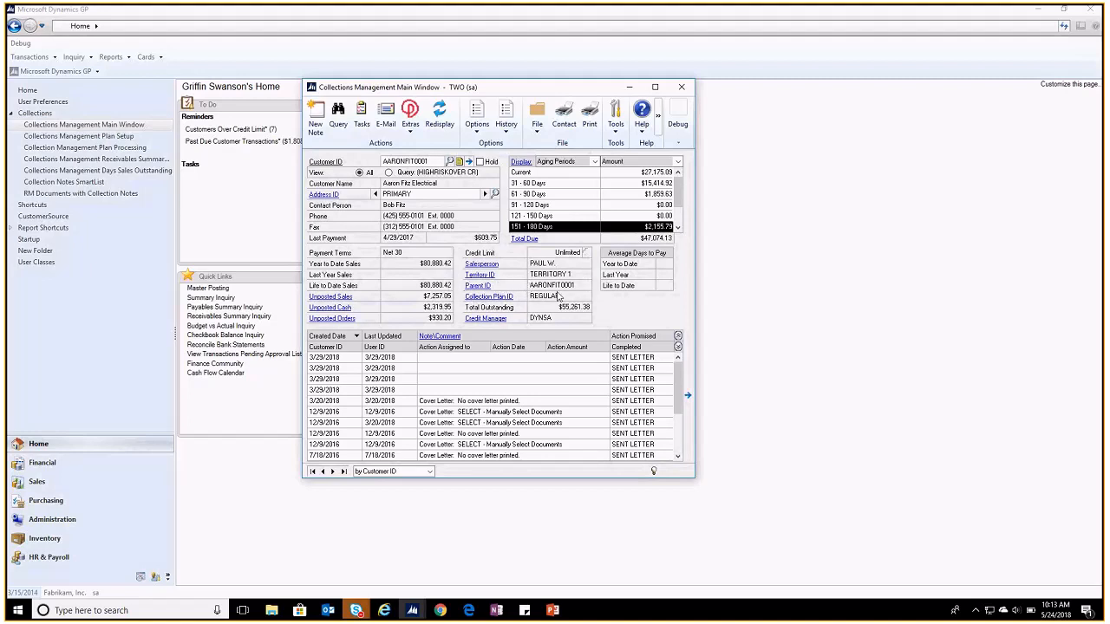
Review the customer's balances and notes with National Accounts set to Group, and restore the Single setting
{"action": "left_click", "coordinate": [468, 122]}
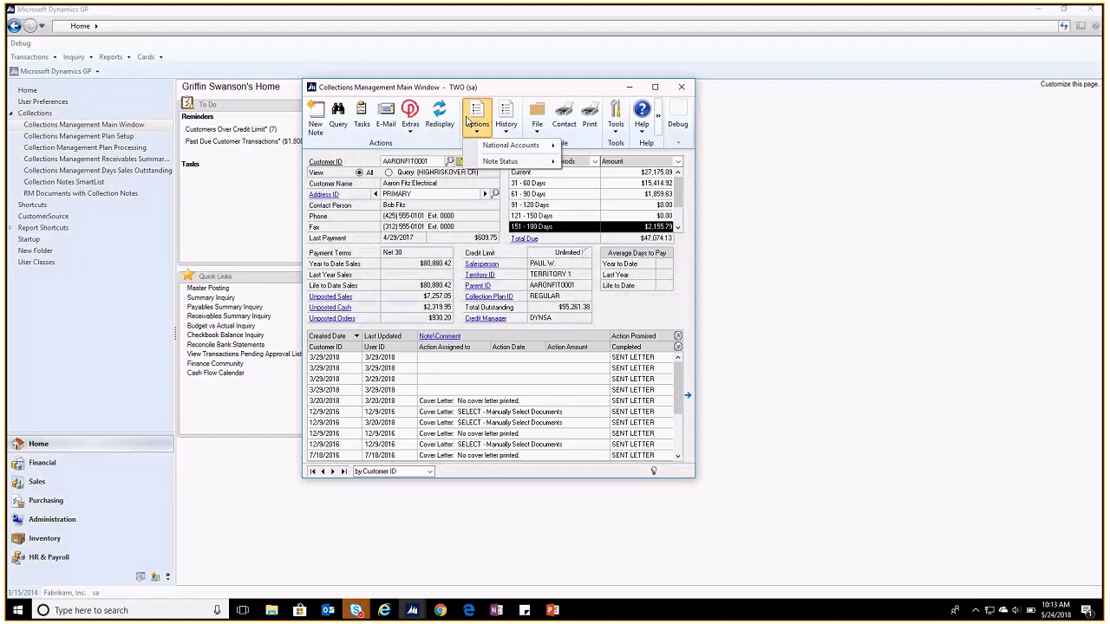
{"action": "mouse_move", "coordinate": [529, 145]}
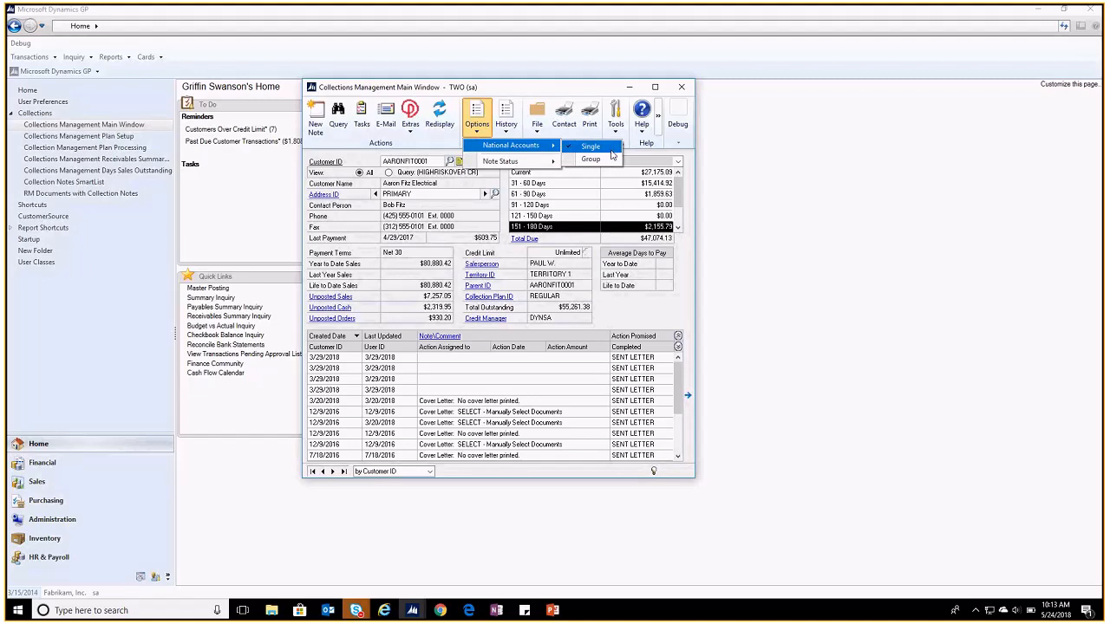
{"action": "left_click", "coordinate": [612, 162]}
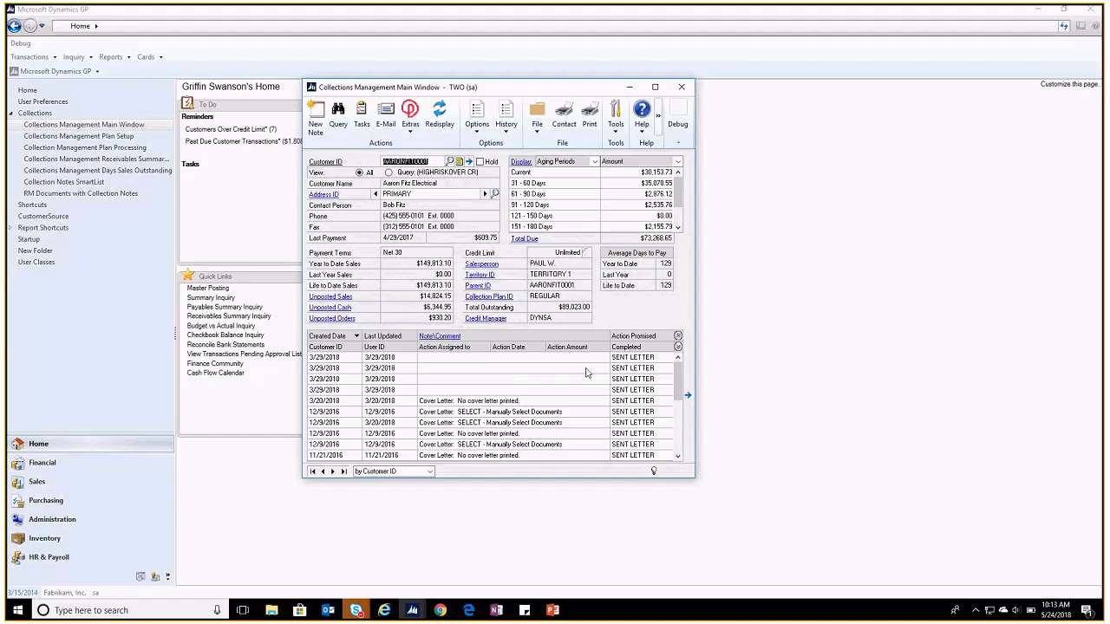
{"action": "left_click_drag", "start_coordinate": [680, 401], "coordinate": [680, 450]}
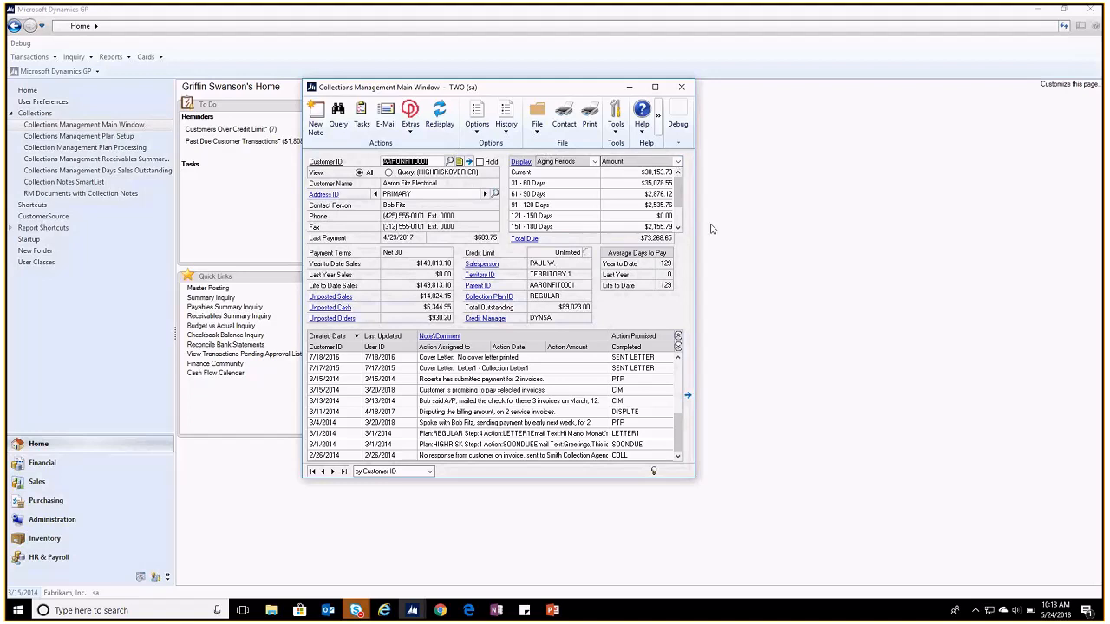
{"action": "left_click", "coordinate": [478, 117]}
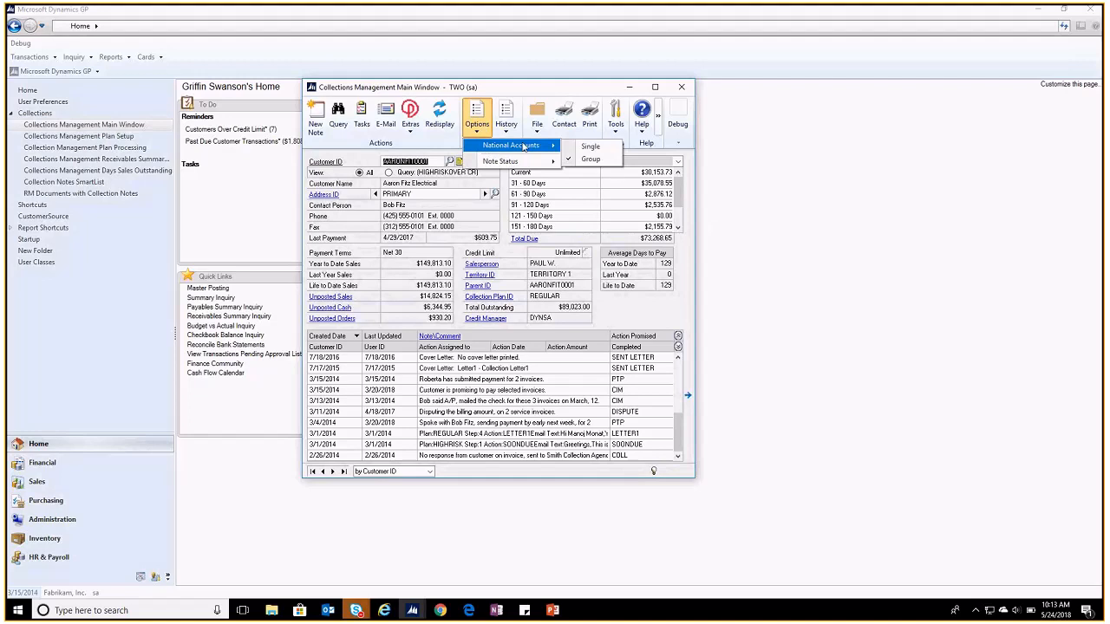
{"action": "left_click", "coordinate": [589, 146]}
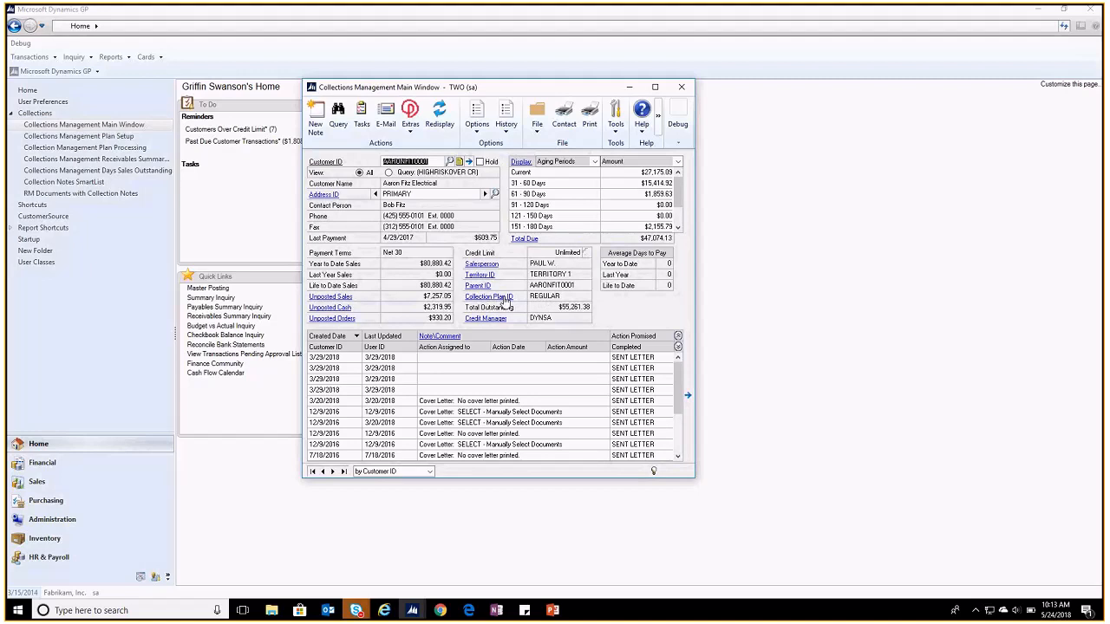
View the setup of the collection plan assigned to the customer and close it
{"action": "left_click", "coordinate": [506, 298]}
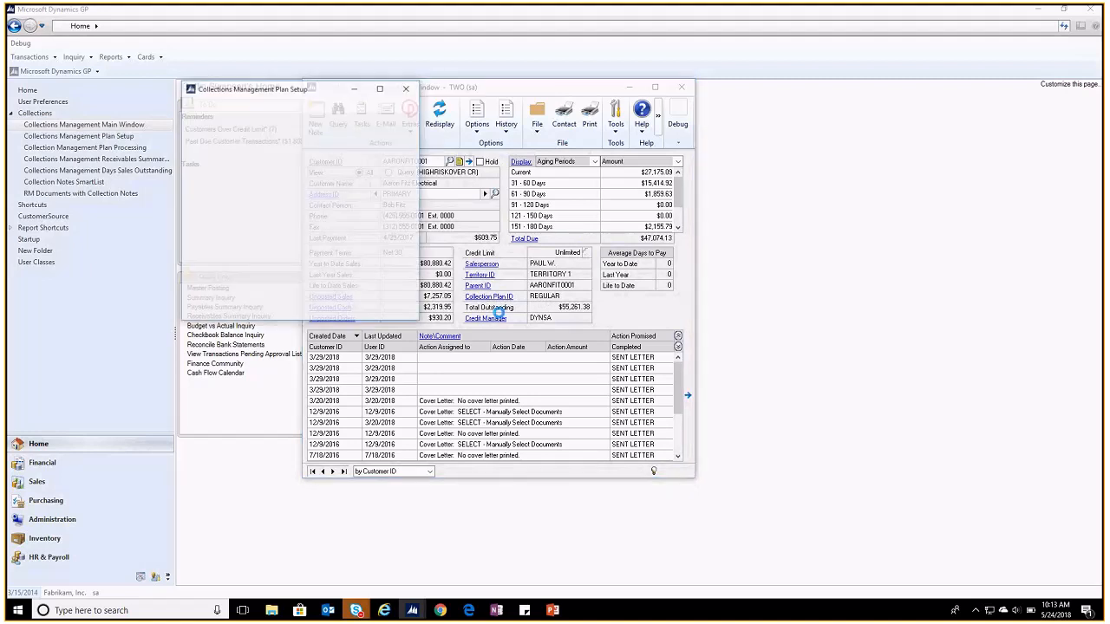
{"action": "left_click", "coordinate": [405, 89]}
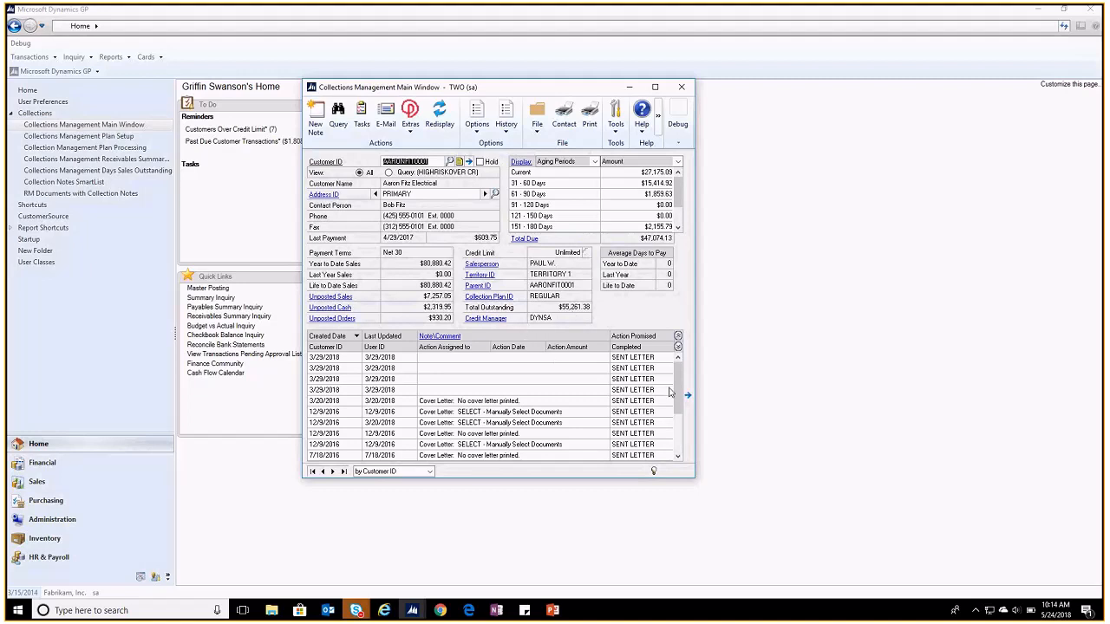
Bring up a new collection note and close it, and open the existing 3/4/2014 Promise to Pay note instead
{"action": "left_click_drag", "start_coordinate": [679, 385], "coordinate": [682, 436]}
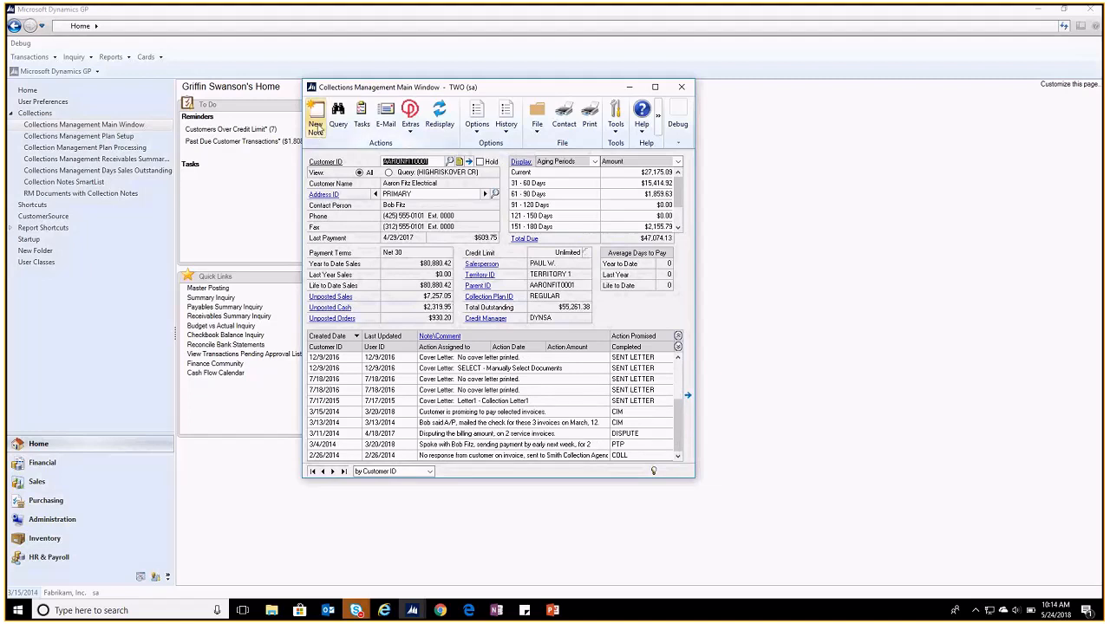
{"action": "left_click", "coordinate": [317, 127]}
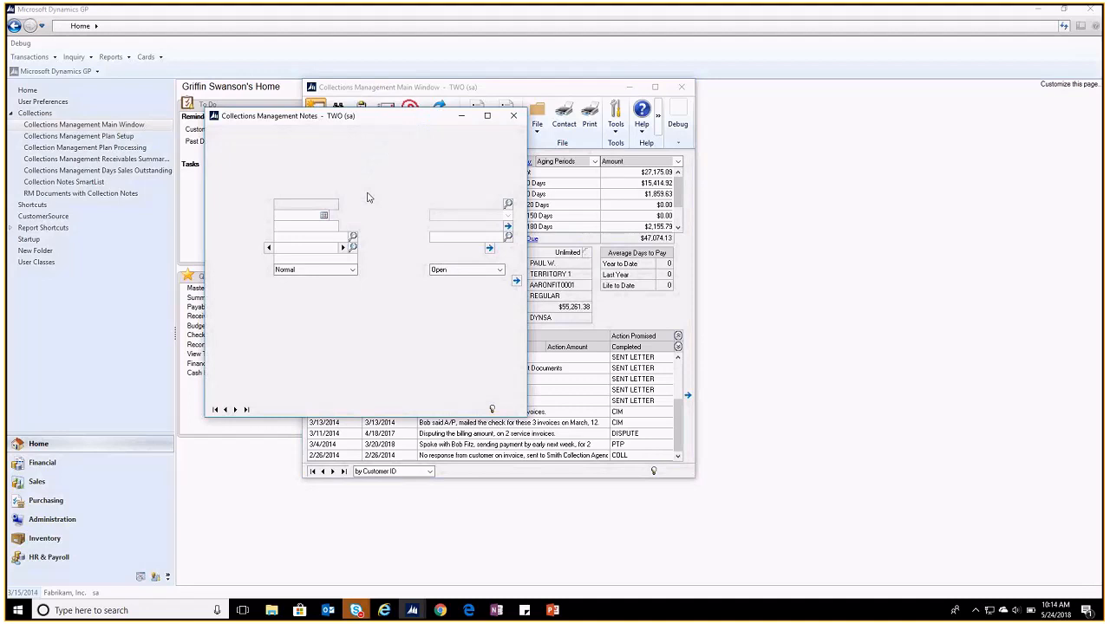
{"action": "left_click", "coordinate": [513, 116]}
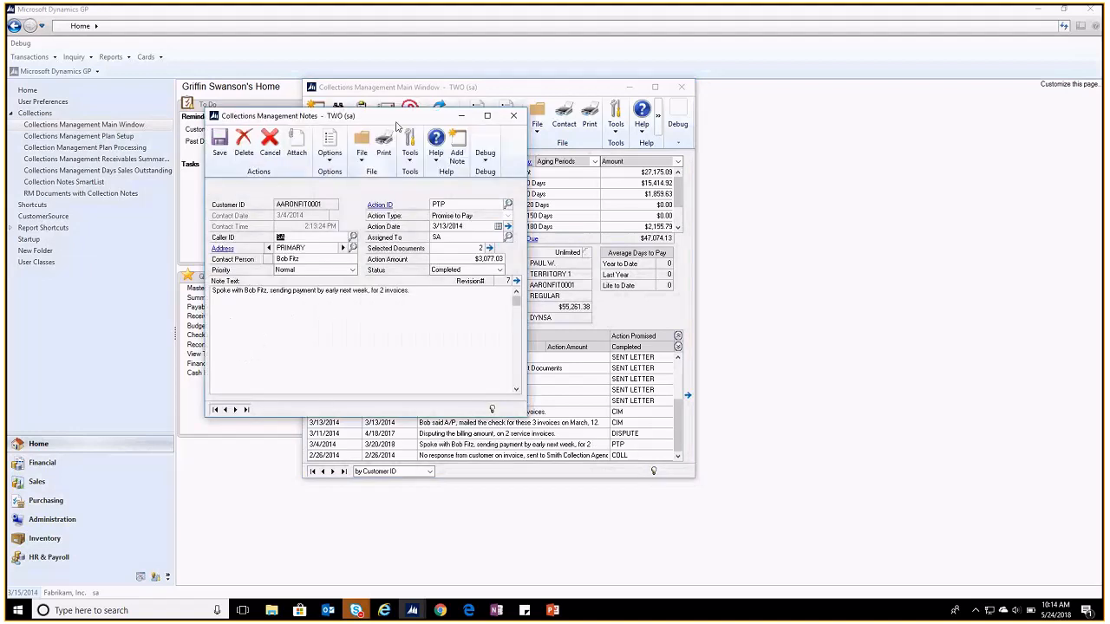
{"action": "left_click_drag", "start_coordinate": [395, 124], "coordinate": [525, 167]}
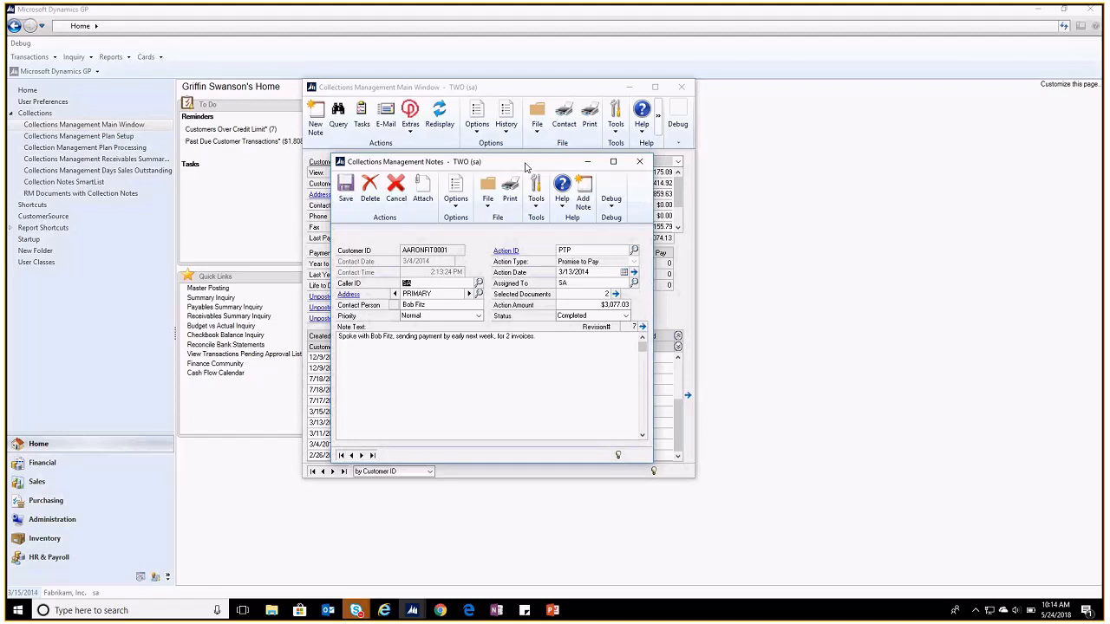
{"action": "left_click_drag", "start_coordinate": [525, 166], "coordinate": [528, 162]}
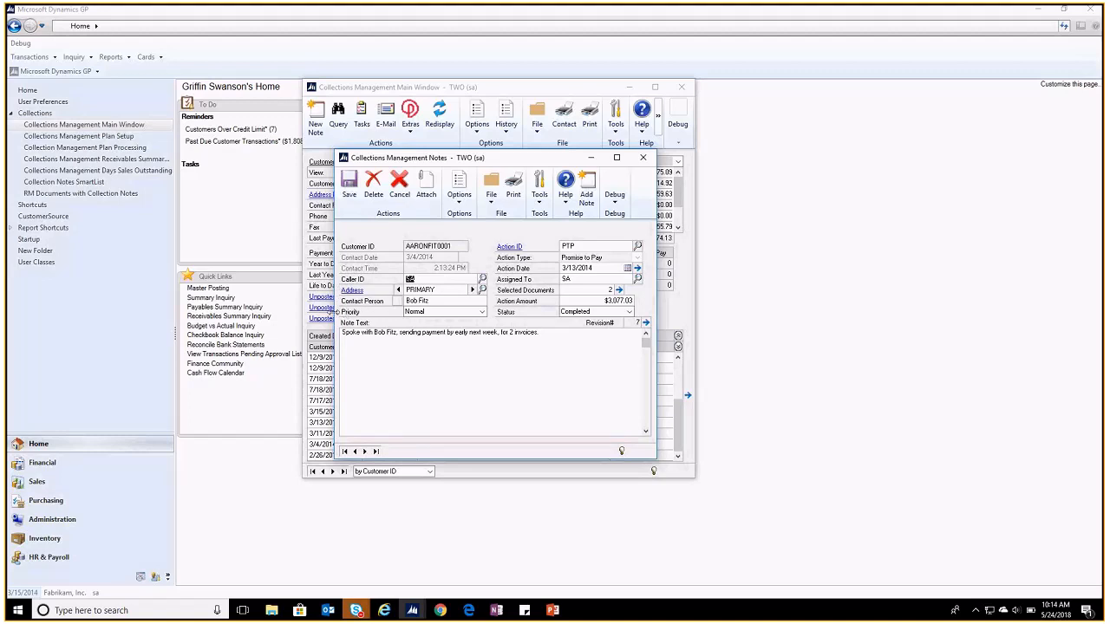
Examine the priority and the note text of the 3/4/2014 collection note
{"action": "left_click", "coordinate": [447, 312]}
{"action": "left_click", "coordinate": [455, 331]}
{"action": "left_click_drag", "start_coordinate": [342, 333], "coordinate": [541, 335]}
{"action": "left_click", "coordinate": [558, 400]}
{"action": "left_click_drag", "start_coordinate": [342, 332], "coordinate": [499, 333]}
{"action": "left_click", "coordinate": [445, 376]}
{"action": "left_click", "coordinate": [500, 346]}
{"action": "left_click", "coordinate": [560, 406]}
Open the note's Action ID lookup and go through actions such as CIM, COLL, DISPUTE and FINAL
{"action": "left_click", "coordinate": [637, 249]}
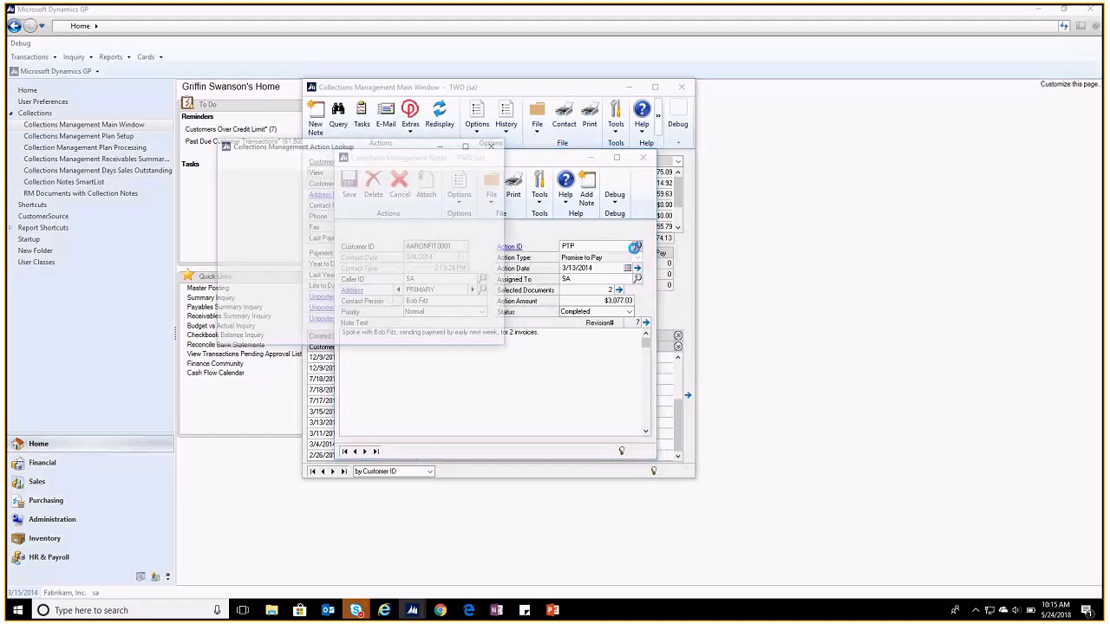
{"action": "left_click_drag", "start_coordinate": [377, 149], "coordinate": [469, 189]}
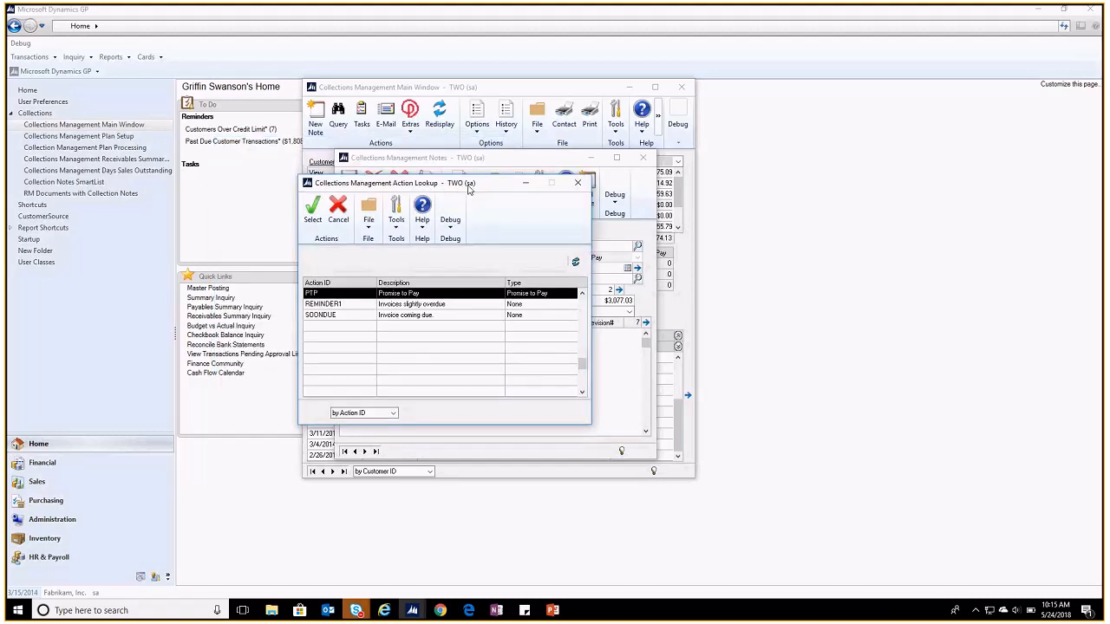
{"action": "left_click_drag", "start_coordinate": [469, 189], "coordinate": [517, 225]}
{"action": "scroll", "coordinate": [503, 404], "scroll_direction": "up", "scroll_amount": 5}
{"action": "left_click", "coordinate": [487, 363]}
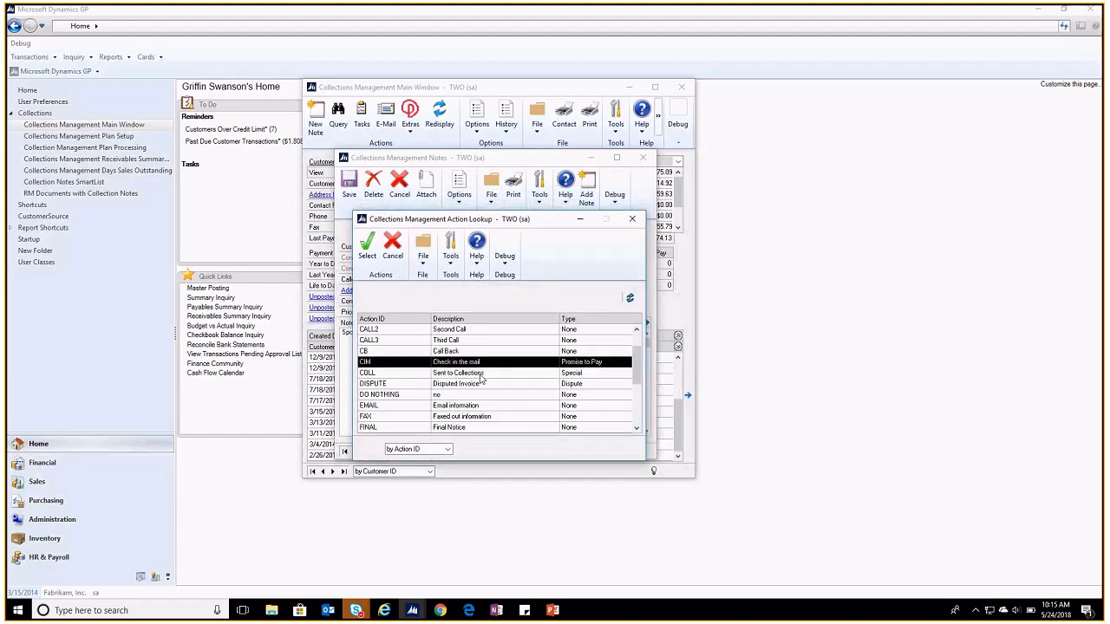
{"action": "left_click", "coordinate": [480, 375]}
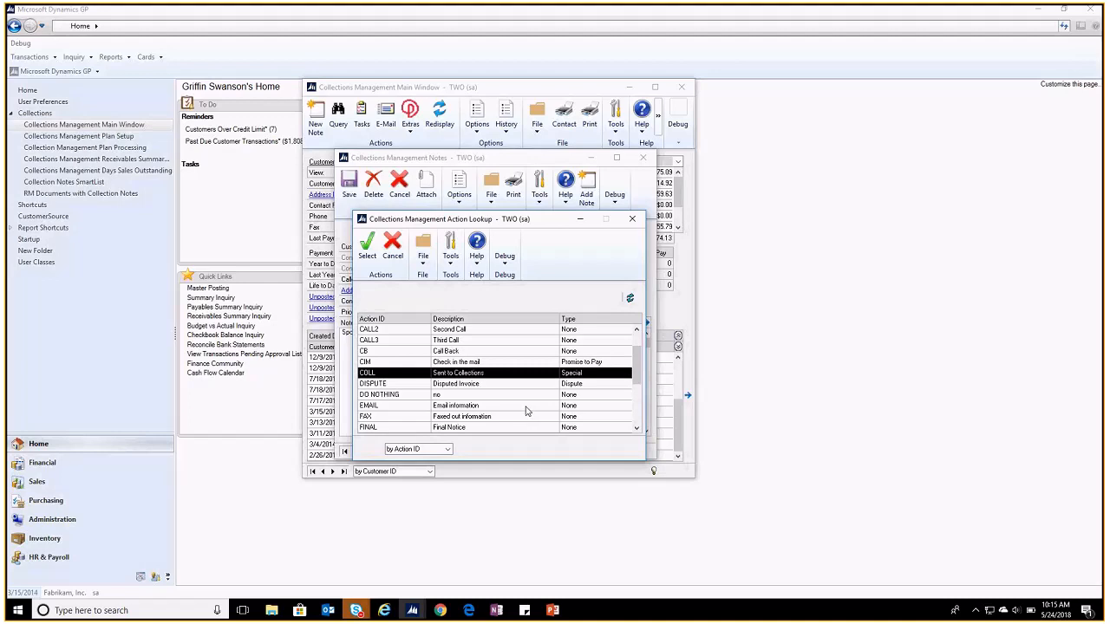
{"action": "left_click", "coordinate": [486, 387]}
{"action": "left_click", "coordinate": [455, 427]}
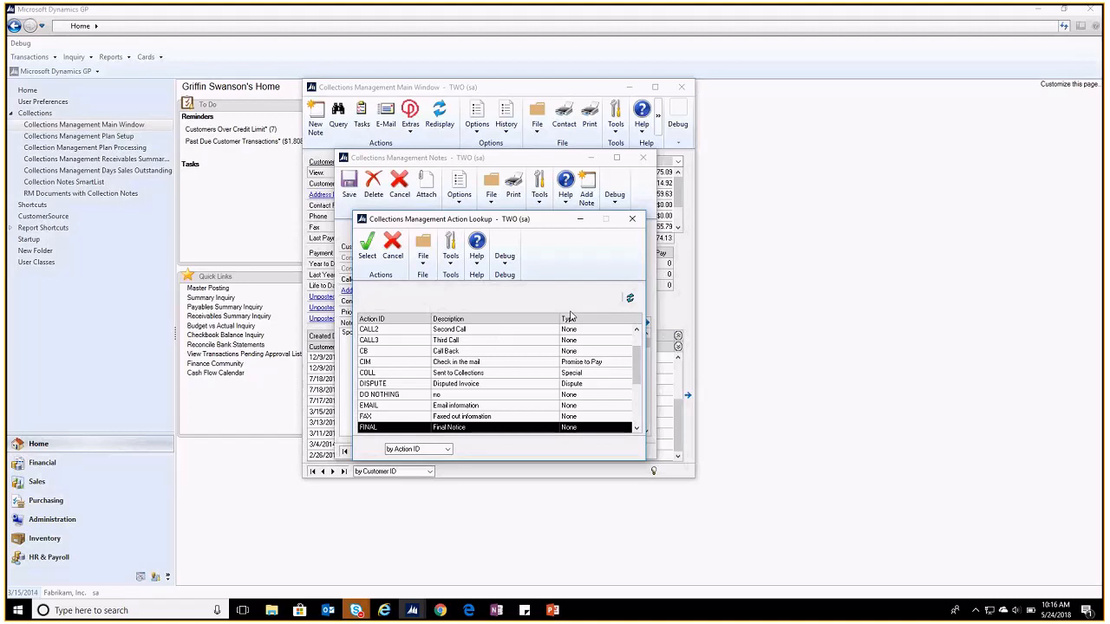
Compare the Promise to Pay, Special, Dispute and None action types in the lookup, and close it without choosing an action
{"action": "left_click", "coordinate": [596, 373]}
{"action": "left_click", "coordinate": [601, 384]}
{"action": "left_click", "coordinate": [605, 363]}
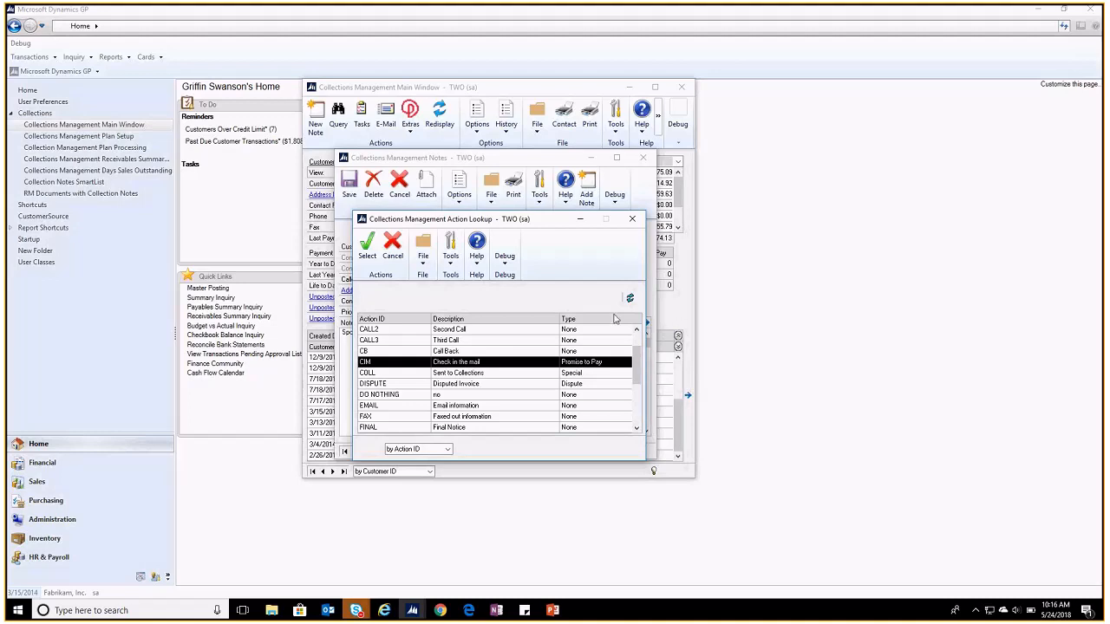
{"action": "left_click", "coordinate": [599, 375]}
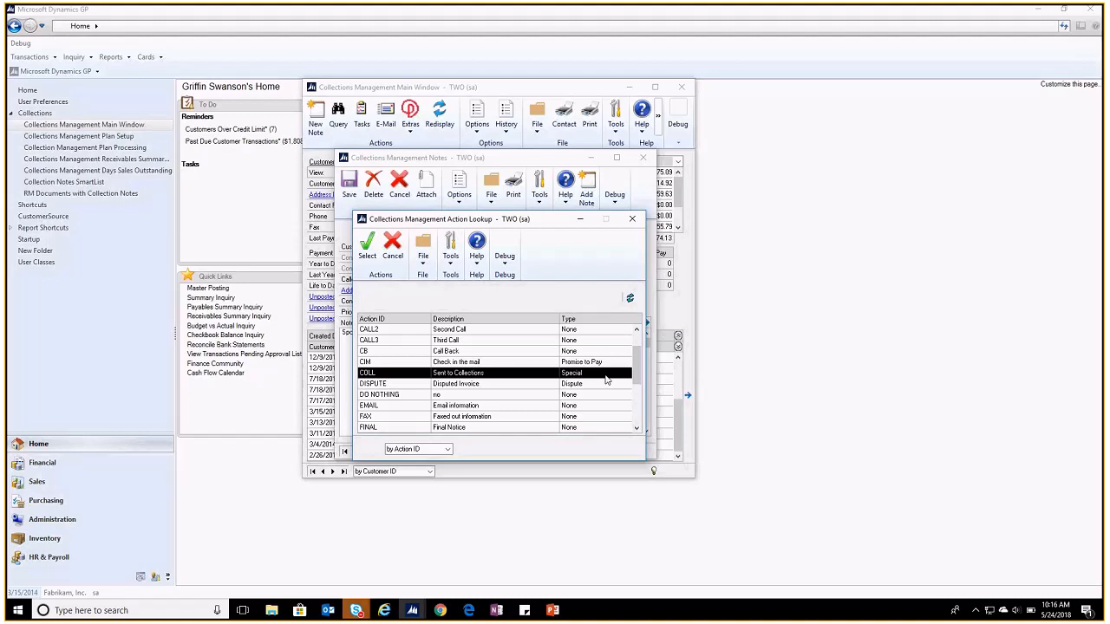
{"action": "left_click", "coordinate": [596, 384]}
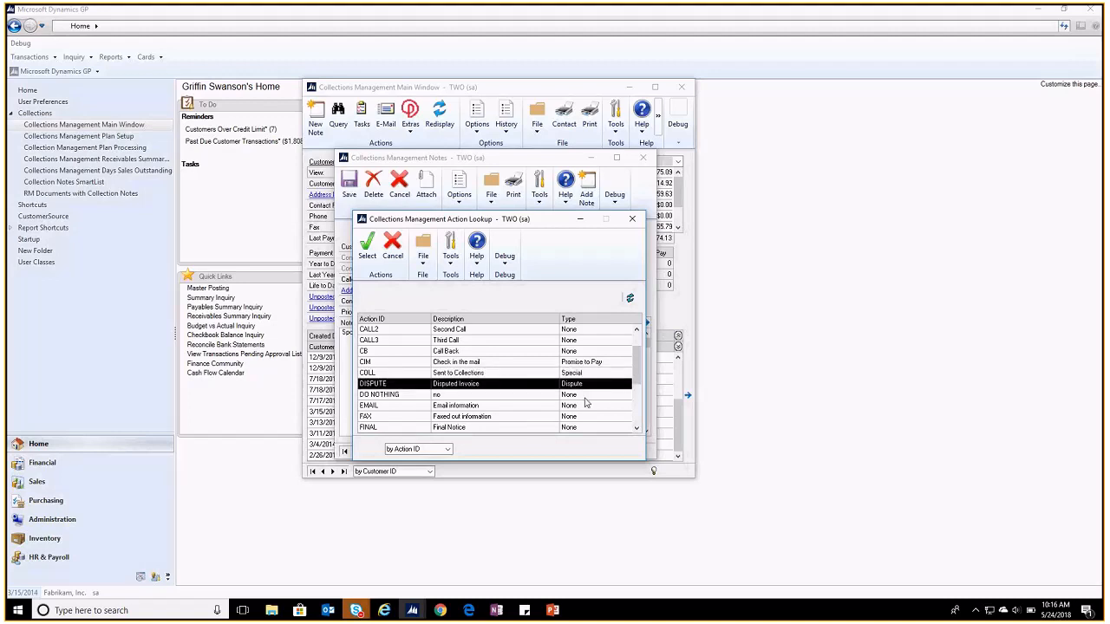
{"action": "left_click", "coordinate": [585, 397]}
{"action": "left_click", "coordinate": [582, 416]}
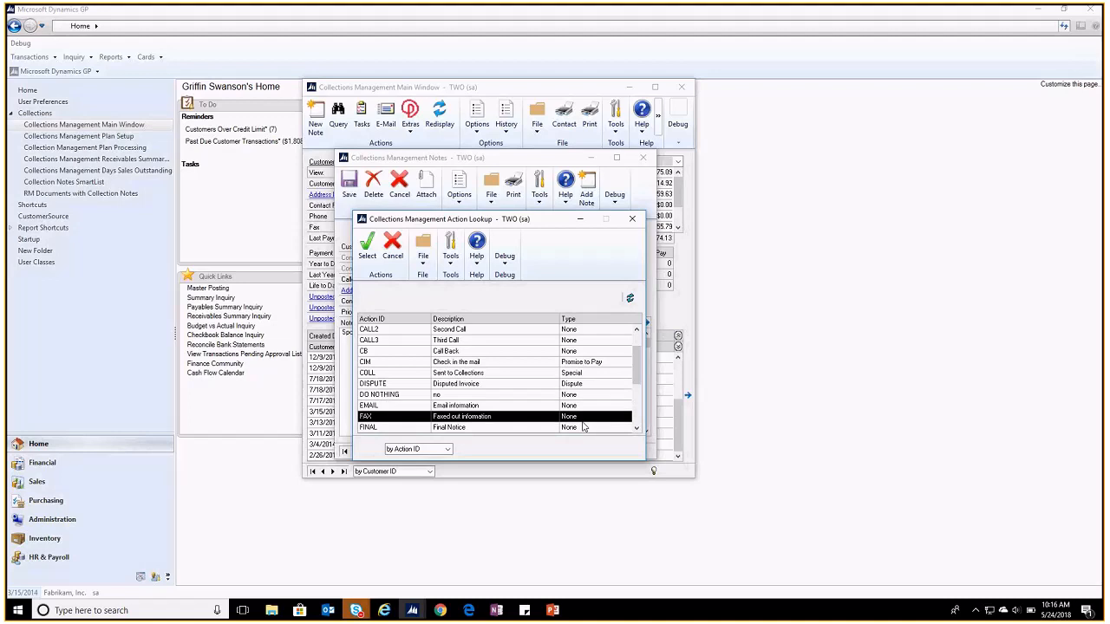
{"action": "left_click", "coordinate": [584, 428]}
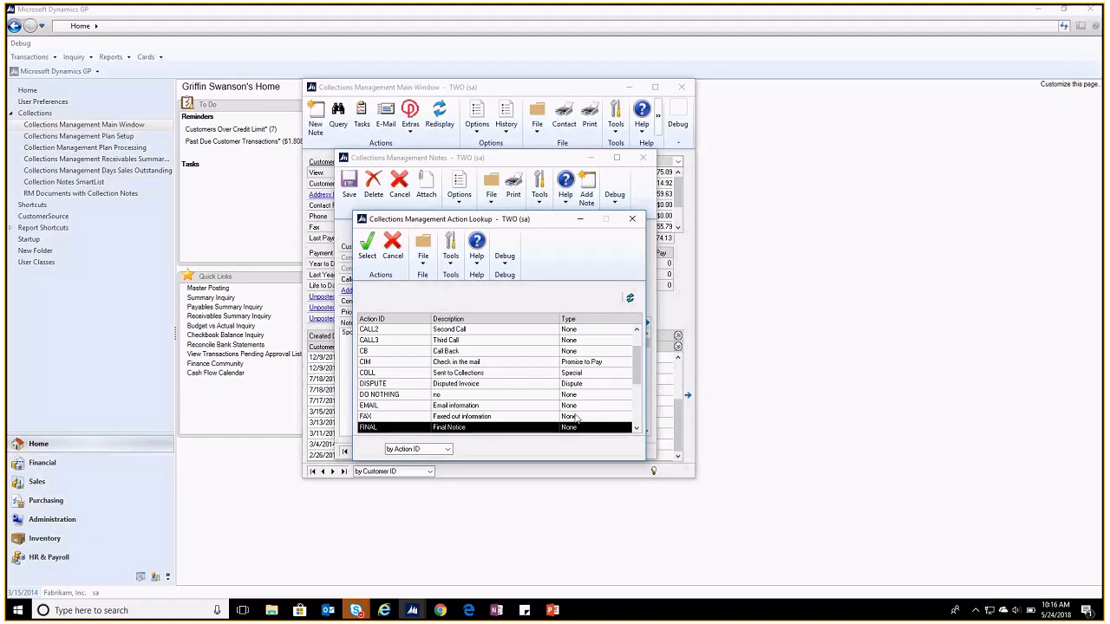
{"action": "left_click", "coordinate": [634, 222]}
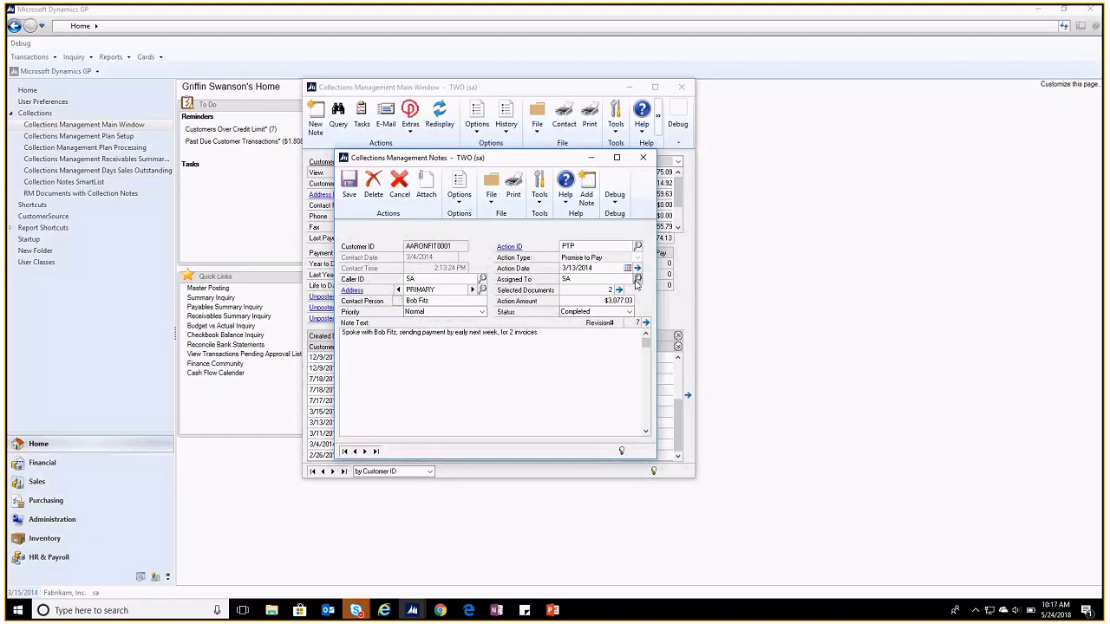
Check the collectors available for the note's Assigned To field, and look through the documents selected for the note
{"action": "left_click", "coordinate": [638, 279]}
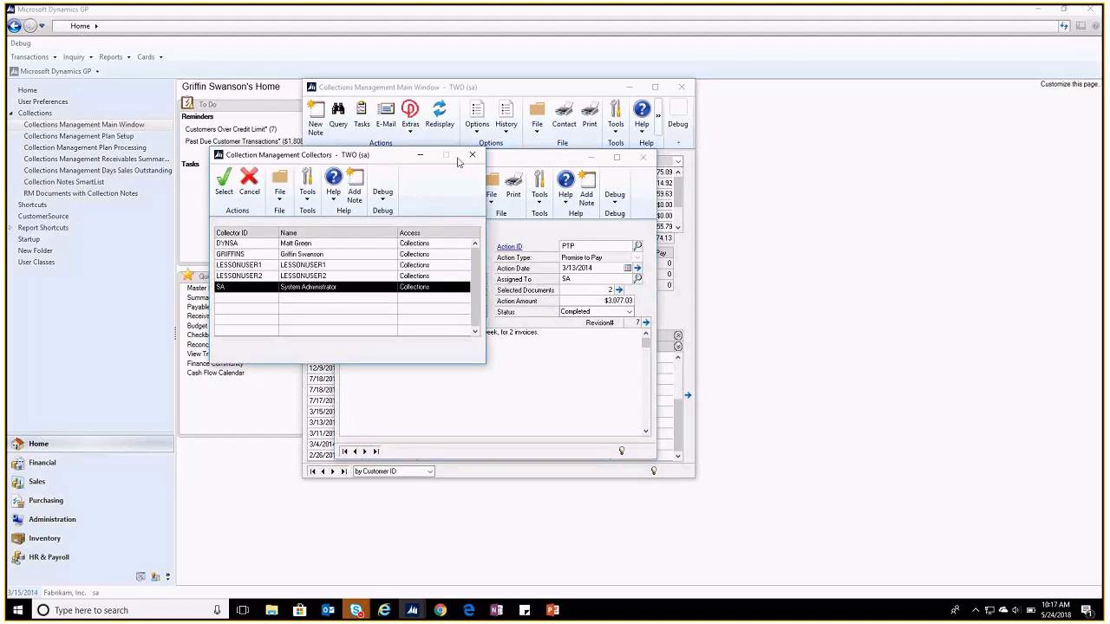
{"action": "left_click", "coordinate": [472, 155]}
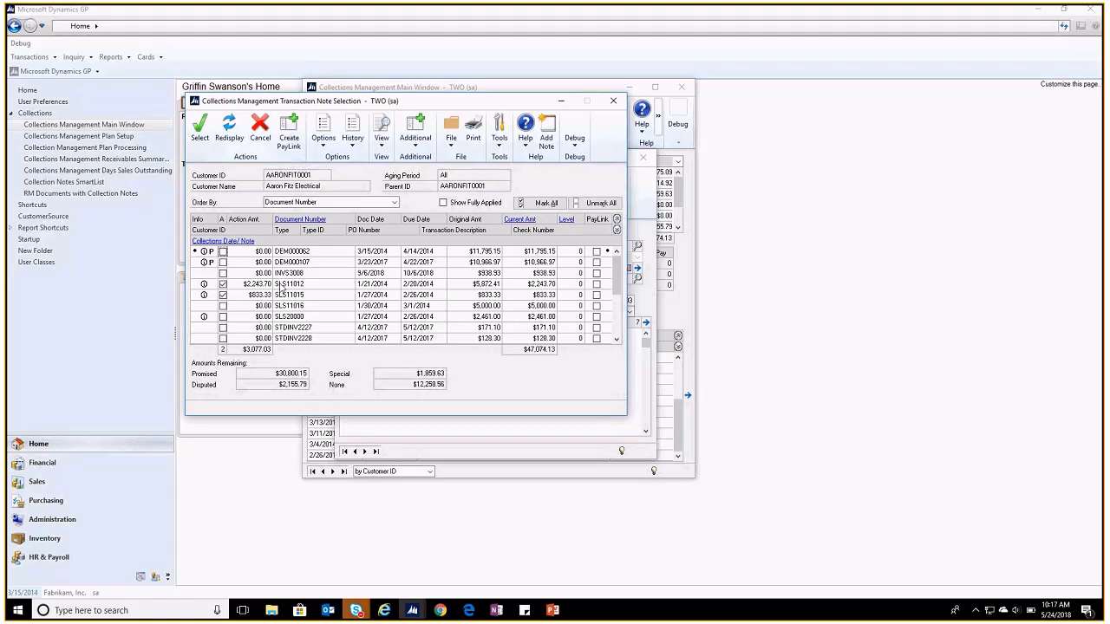
{"action": "scroll", "coordinate": [281, 289], "scroll_direction": "down", "scroll_amount": 5}
{"action": "scroll", "coordinate": [278, 319], "scroll_direction": "up", "scroll_amount": 5}
{"action": "left_click", "coordinate": [614, 102]}
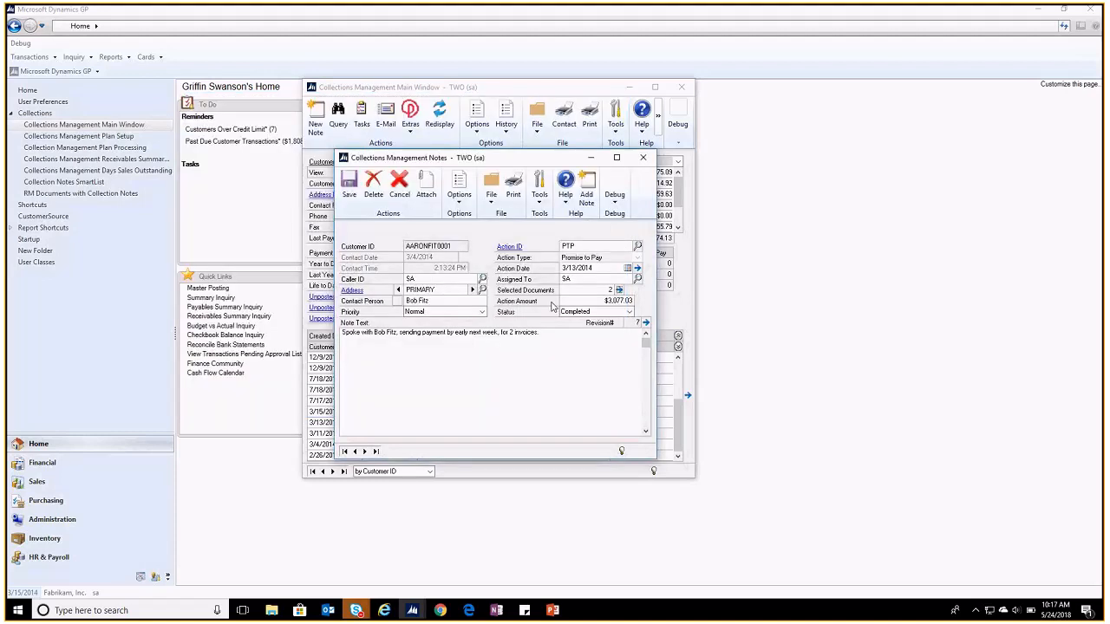
Change the collection note's action amount to $2,000.00
{"action": "left_click", "coordinate": [599, 300]}
{"action": "left_click", "coordinate": [672, 313]}
{"action": "left_click", "coordinate": [453, 298]}
{"action": "left_click", "coordinate": [453, 298]}
{"action": "left_click", "coordinate": [597, 299]}
{"action": "type", "text": "2,000.00"}
Set the collection note's status to Open and look over the other status options
{"action": "left_click", "coordinate": [630, 312]}
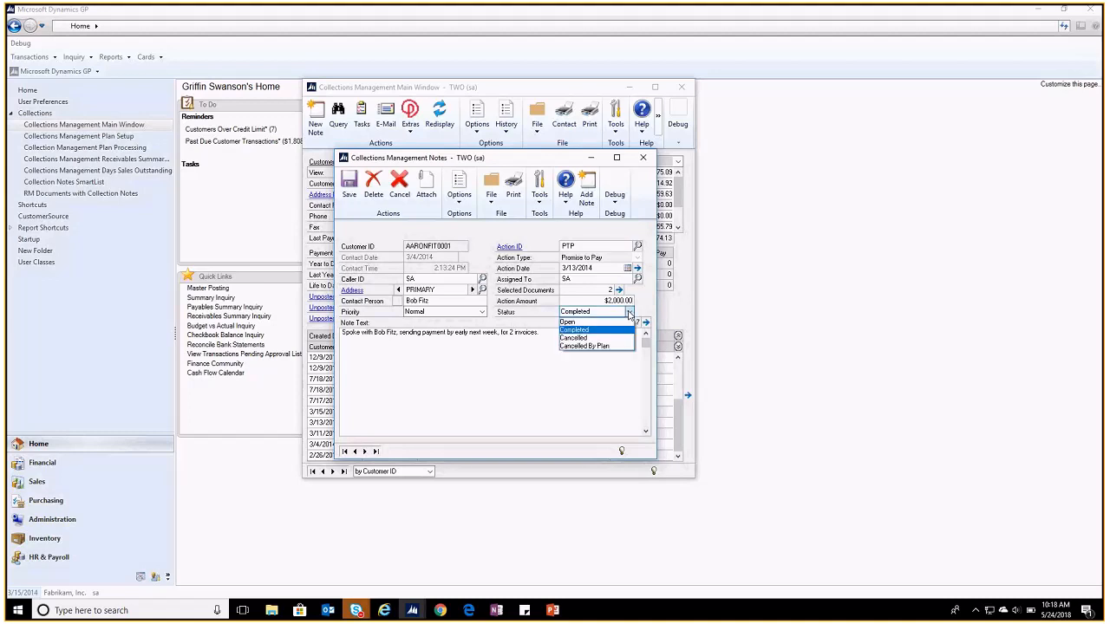
{"action": "left_click", "coordinate": [577, 322]}
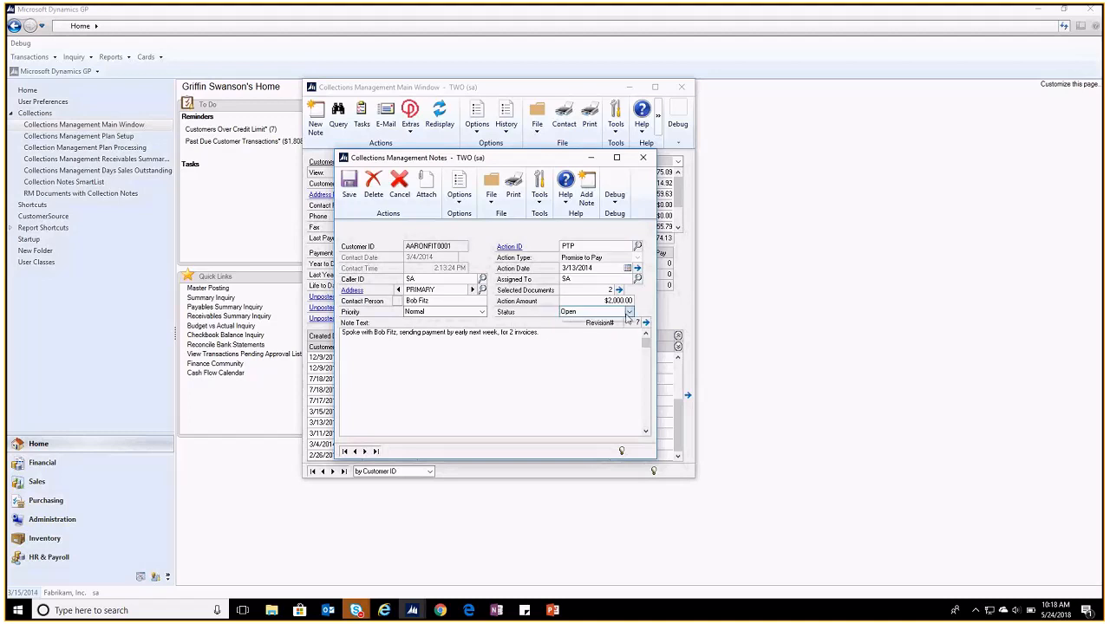
{"action": "left_click", "coordinate": [629, 312]}
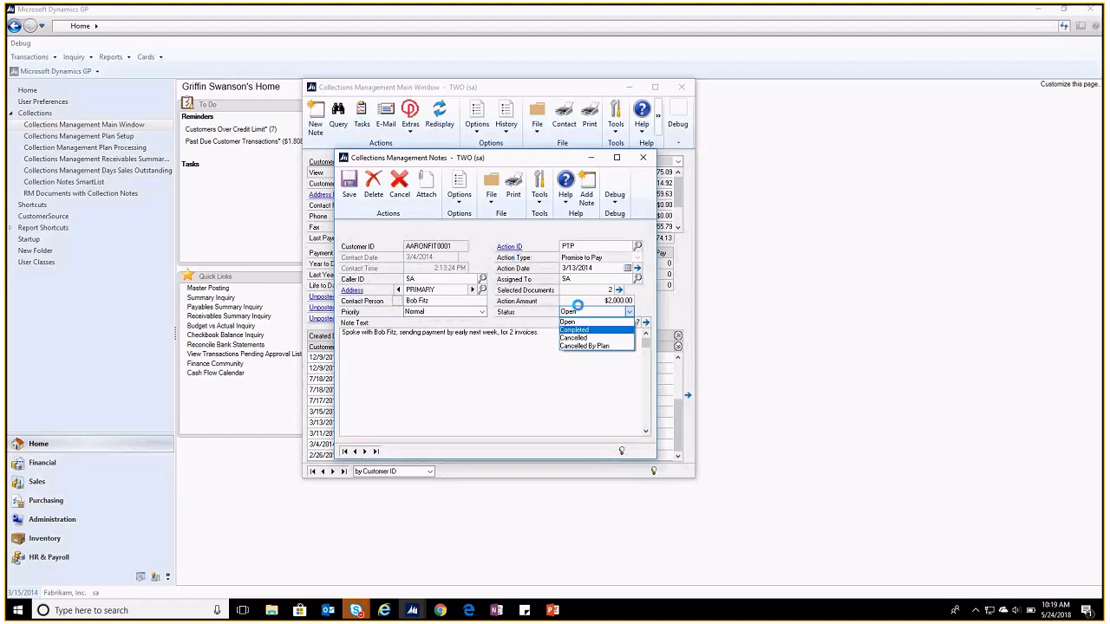
{"action": "left_click", "coordinate": [595, 313]}
{"action": "key", "text": "Tab"}
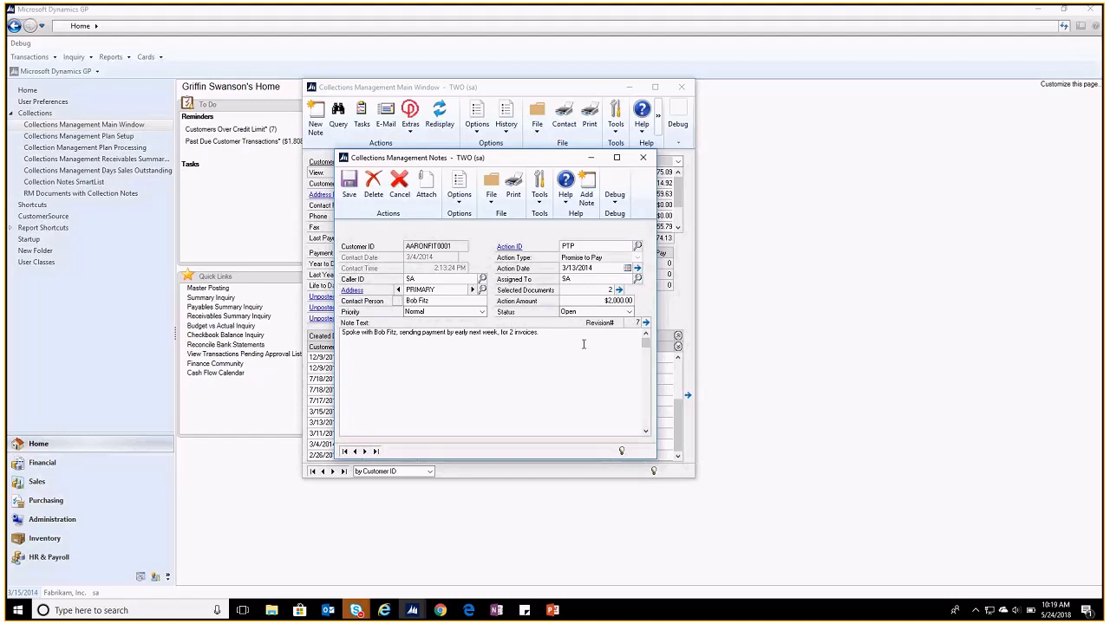
Browse the note's revisions back to revision 2, and close the note discarding its unsaved changes
{"action": "left_click", "coordinate": [646, 323]}
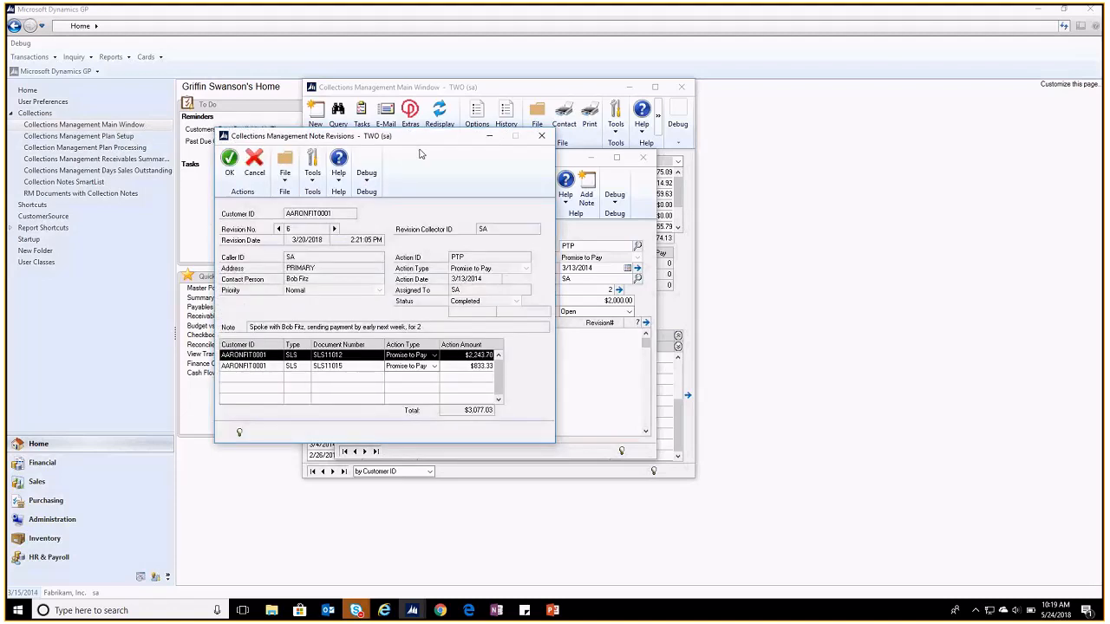
{"action": "left_click_drag", "start_coordinate": [437, 140], "coordinate": [492, 140]}
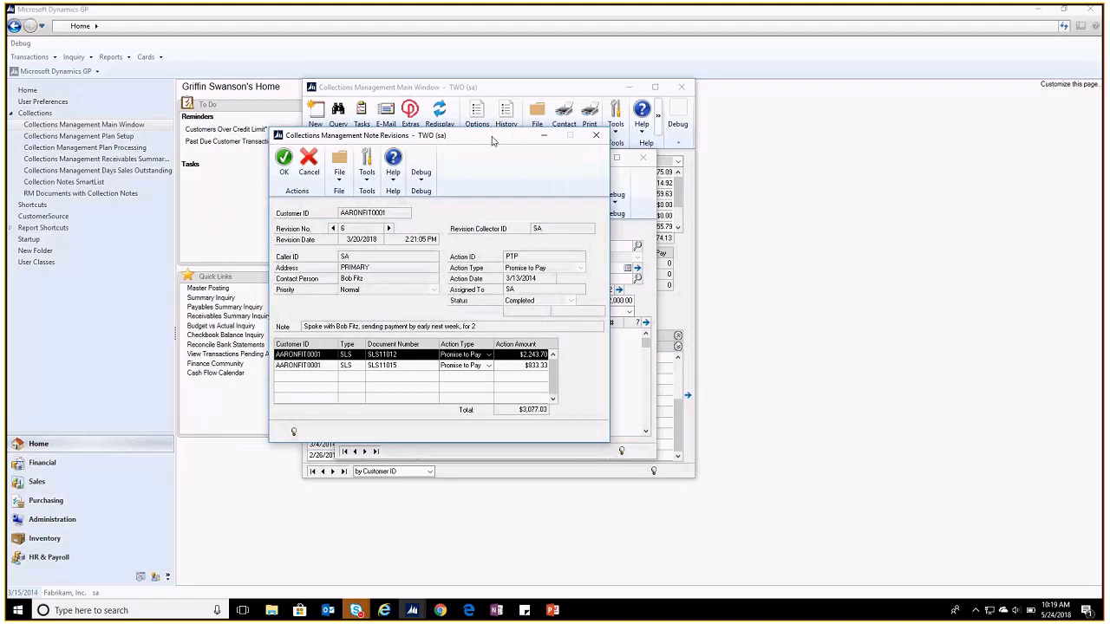
{"action": "left_click_drag", "start_coordinate": [491, 141], "coordinate": [534, 139]}
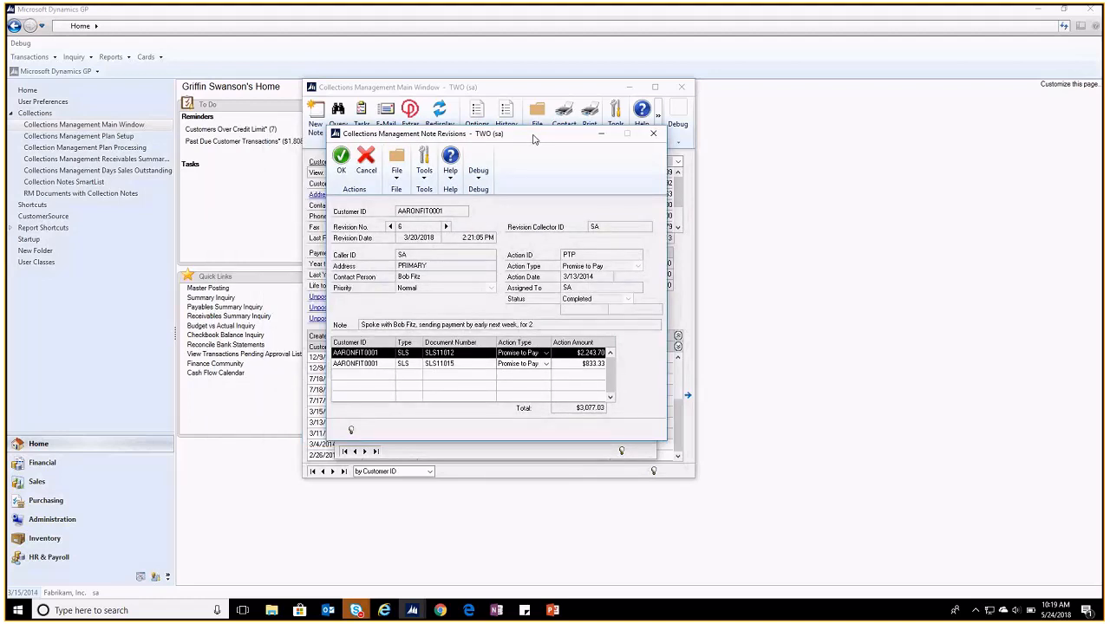
{"action": "left_click", "coordinate": [653, 133]}
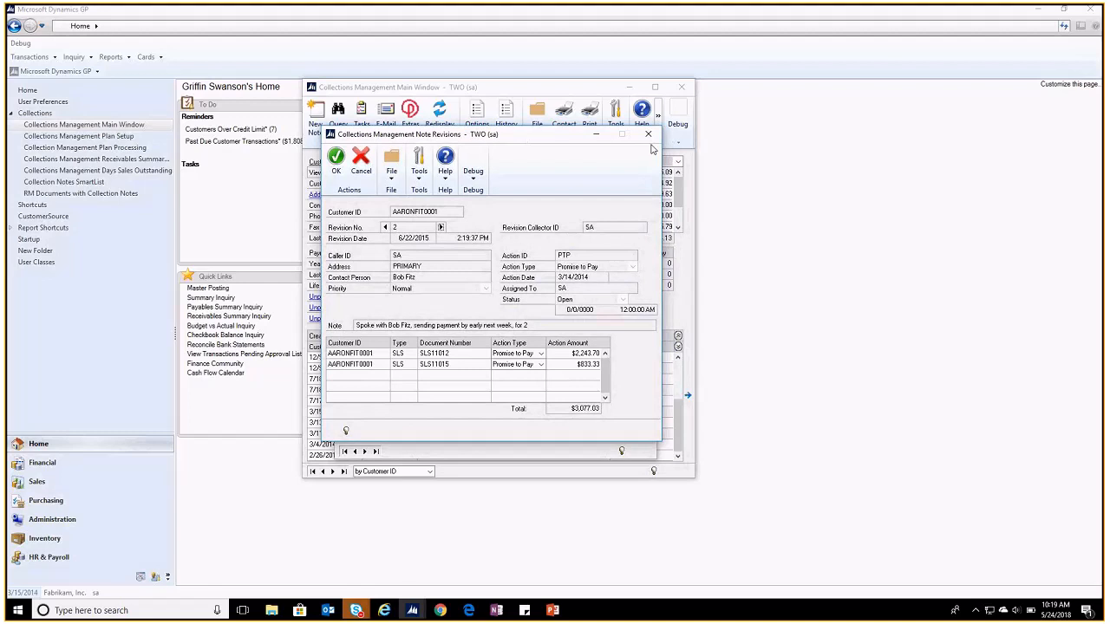
{"action": "left_click", "coordinate": [648, 134]}
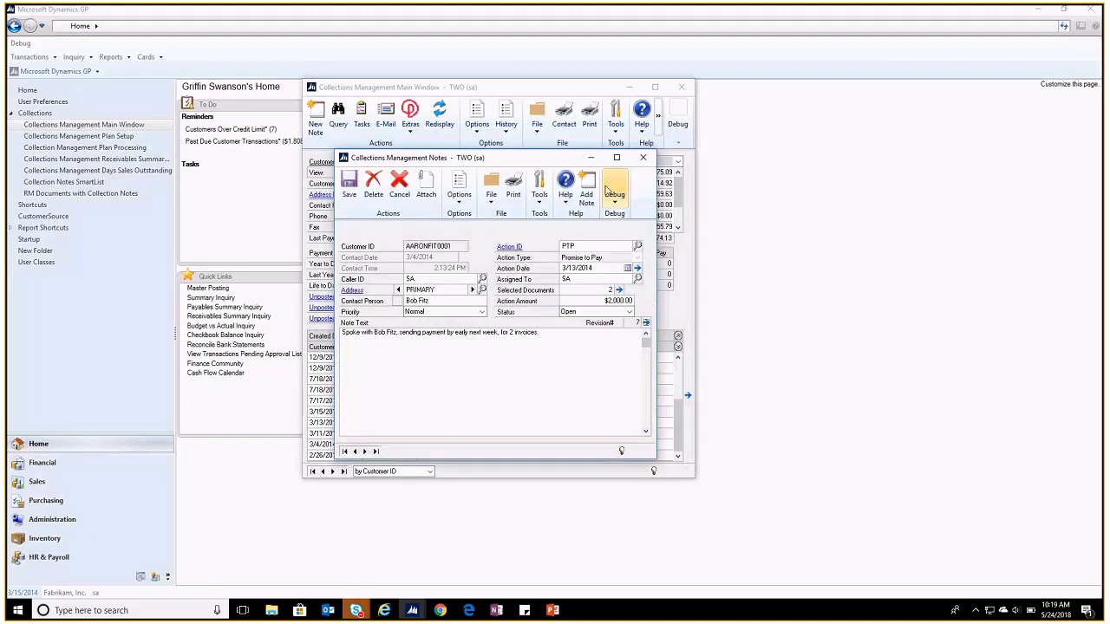
{"action": "left_click", "coordinate": [644, 159]}
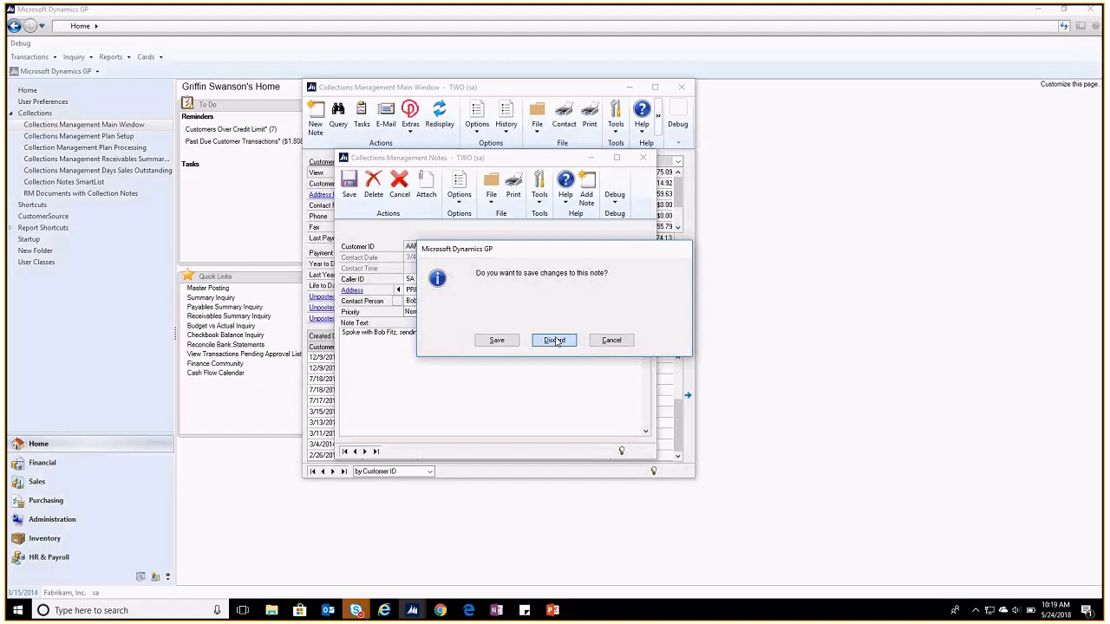
{"action": "left_click", "coordinate": [556, 340]}
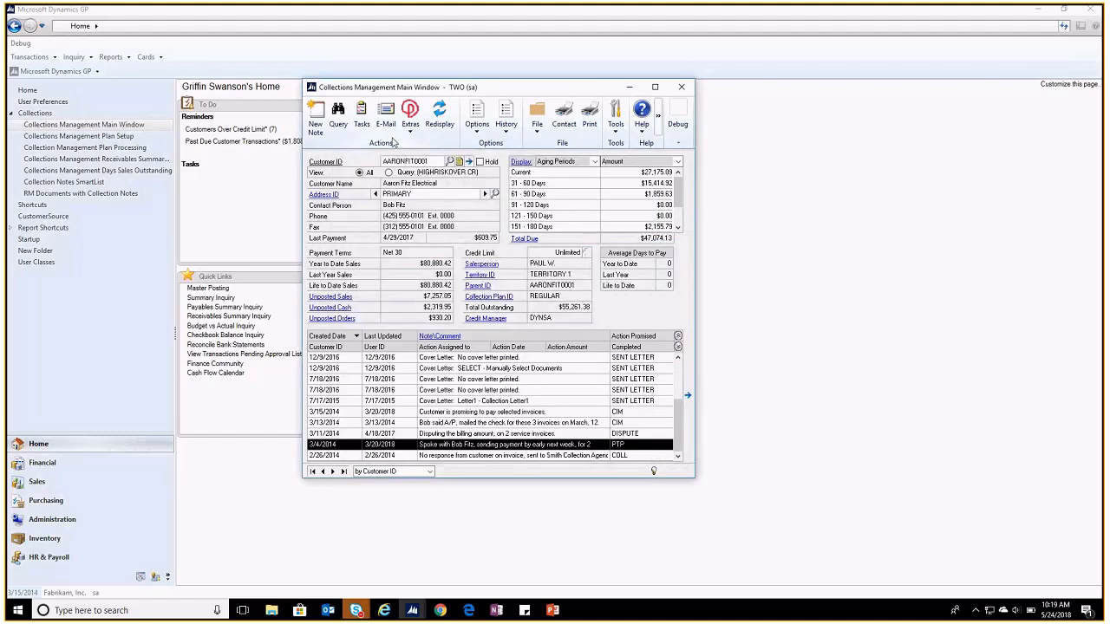
Review the open transactions behind the customer's Total Due, including action amounts and amounts remaining, and close the inquiry
{"action": "left_click", "coordinate": [528, 239]}
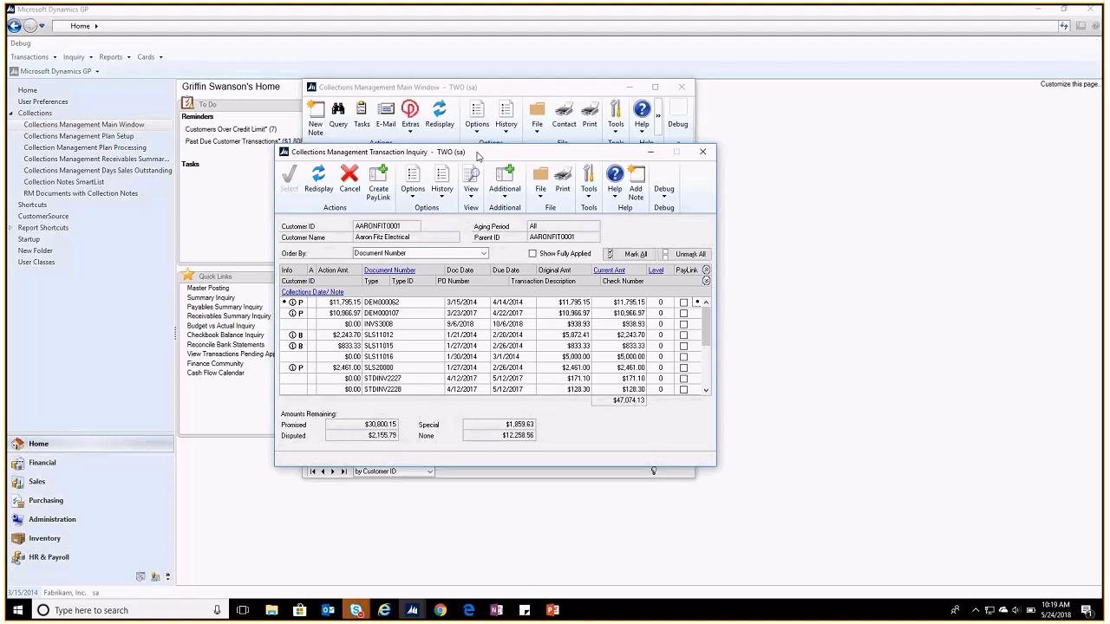
{"action": "left_click_drag", "start_coordinate": [478, 156], "coordinate": [481, 162]}
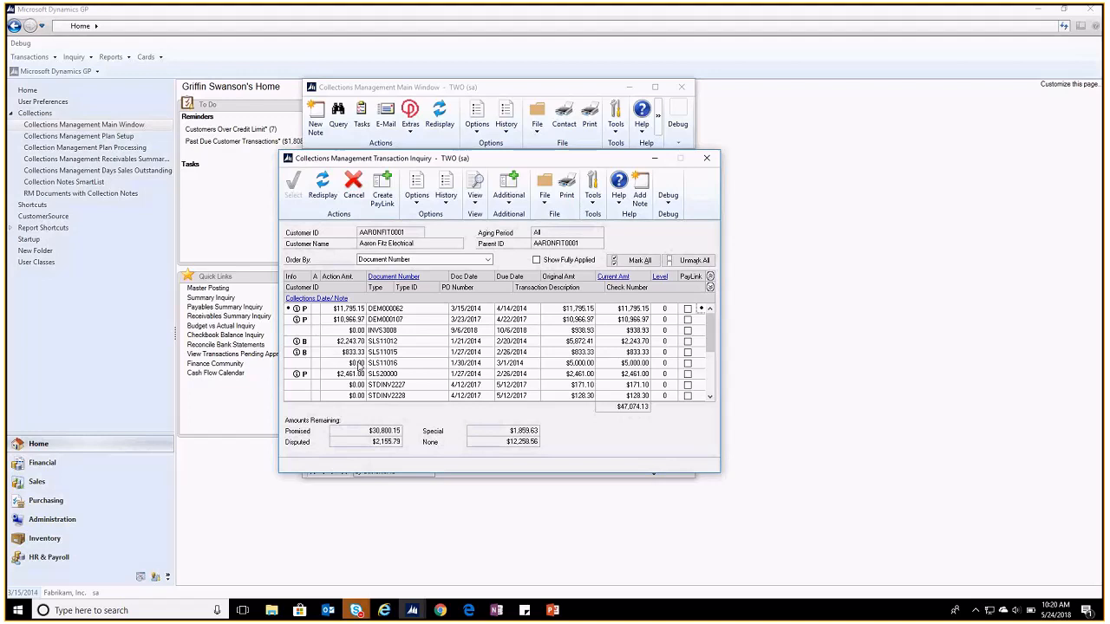
{"action": "scroll", "coordinate": [358, 367], "scroll_direction": "down", "scroll_amount": 3}
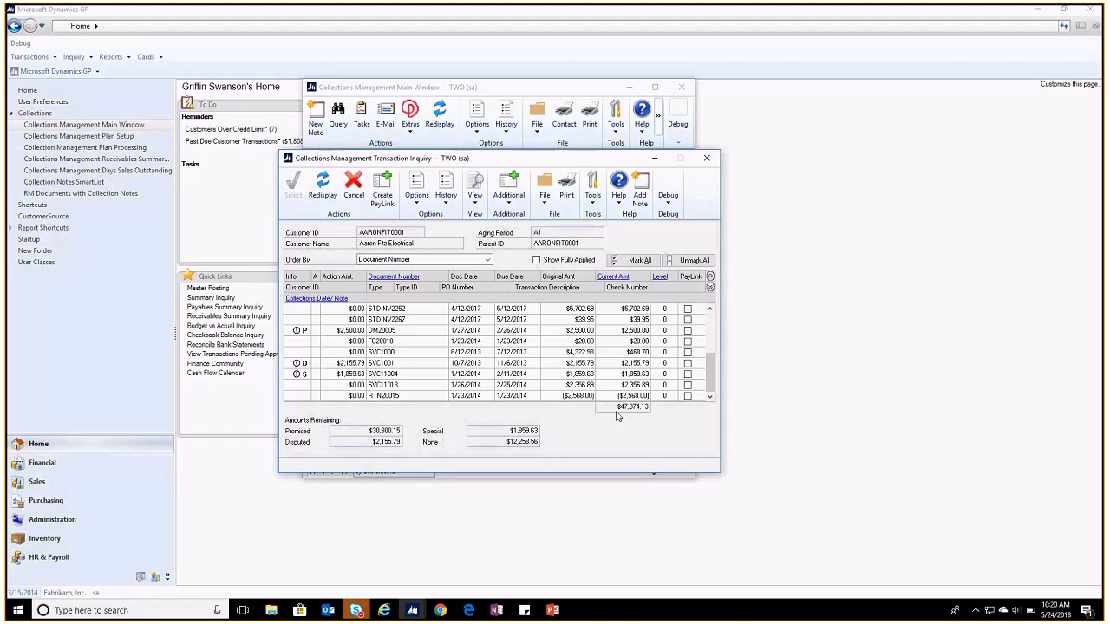
{"action": "left_click", "coordinate": [708, 158]}
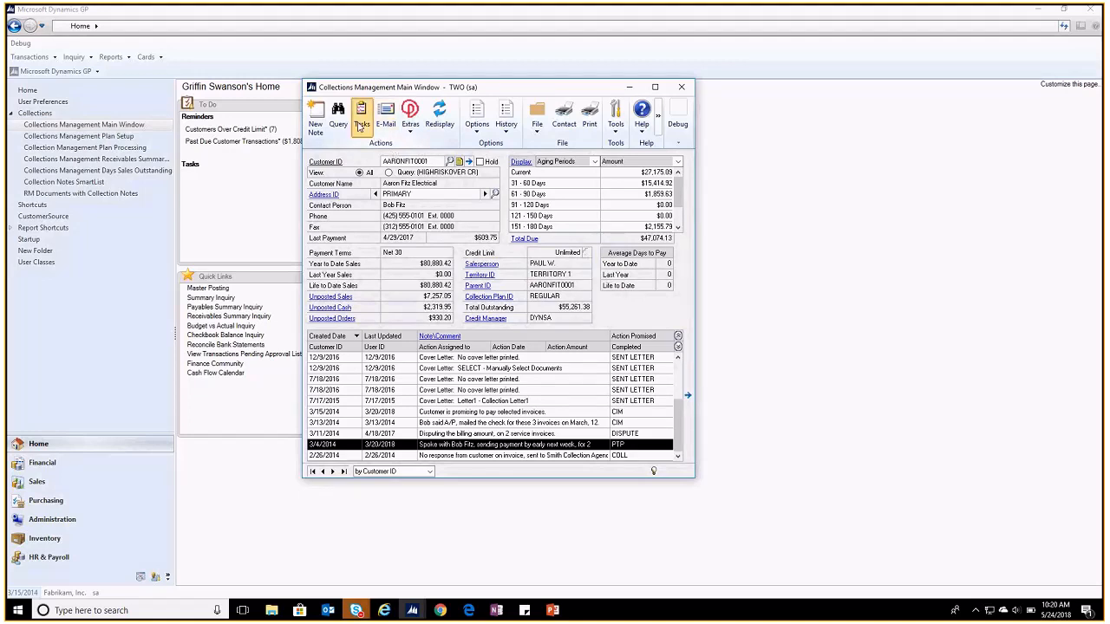
Bring up the collections Task List and place its window over the main window
{"action": "left_click", "coordinate": [361, 121]}
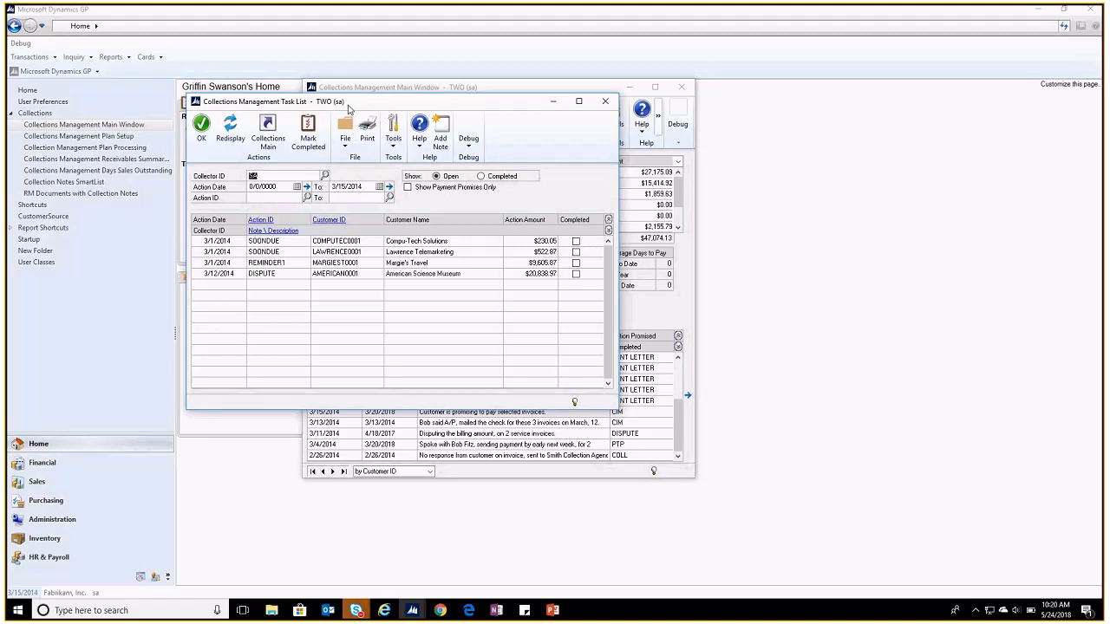
{"action": "left_click_drag", "start_coordinate": [348, 106], "coordinate": [439, 153]}
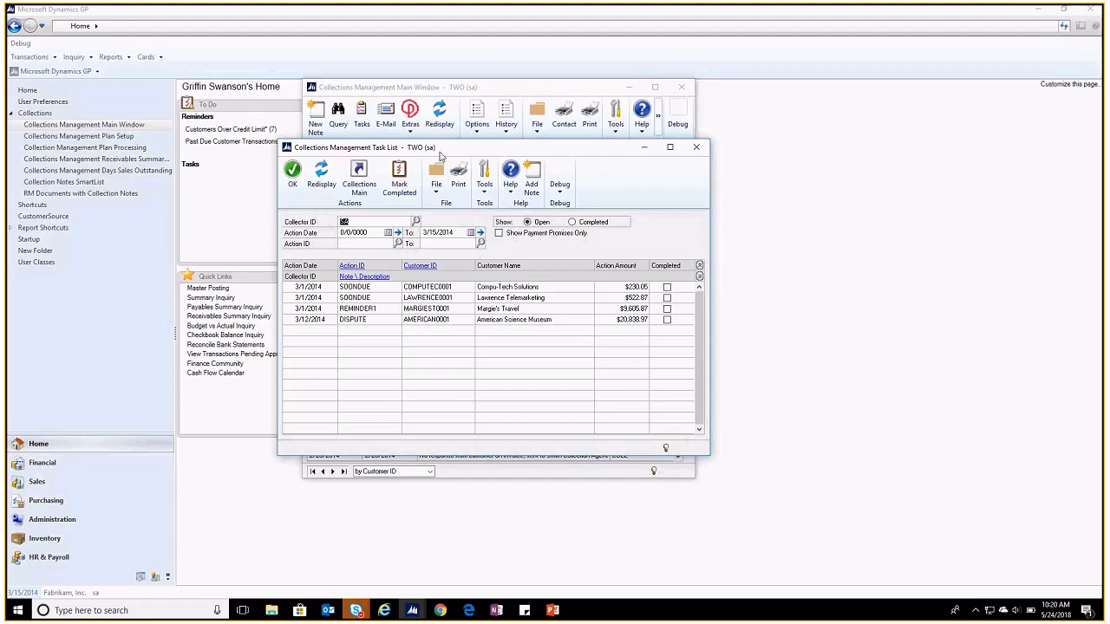
{"action": "left_click_drag", "start_coordinate": [440, 155], "coordinate": [452, 162]}
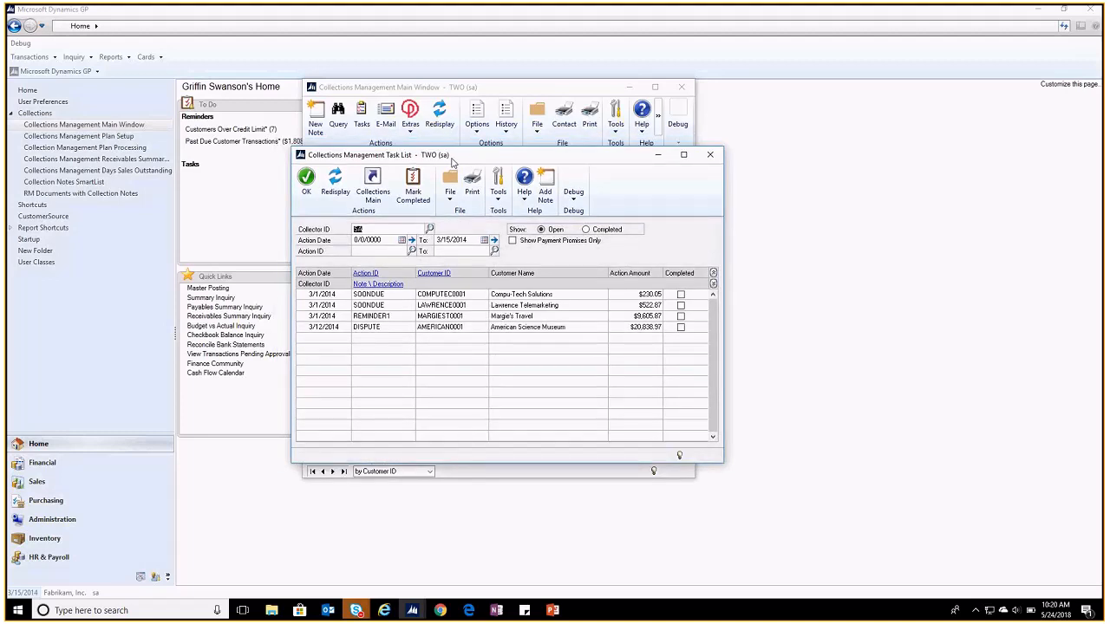
{"action": "left_click_drag", "start_coordinate": [451, 163], "coordinate": [452, 165]}
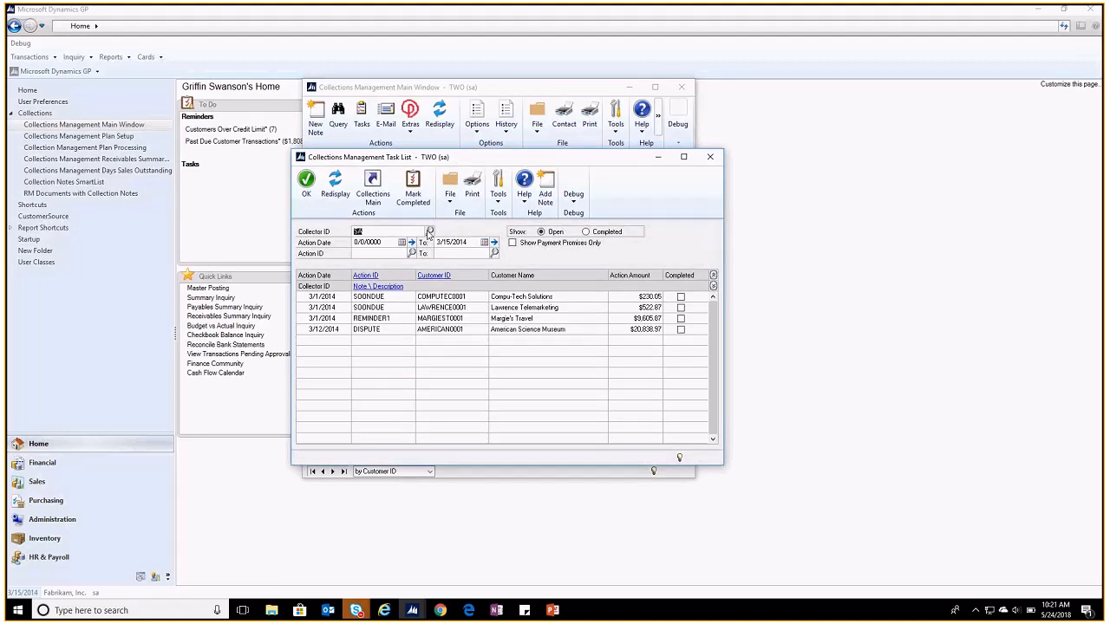
Keep collector SA in the task list, extend the action date range to 4/5/2014 and refresh the tasks
{"action": "left_click", "coordinate": [429, 233]}
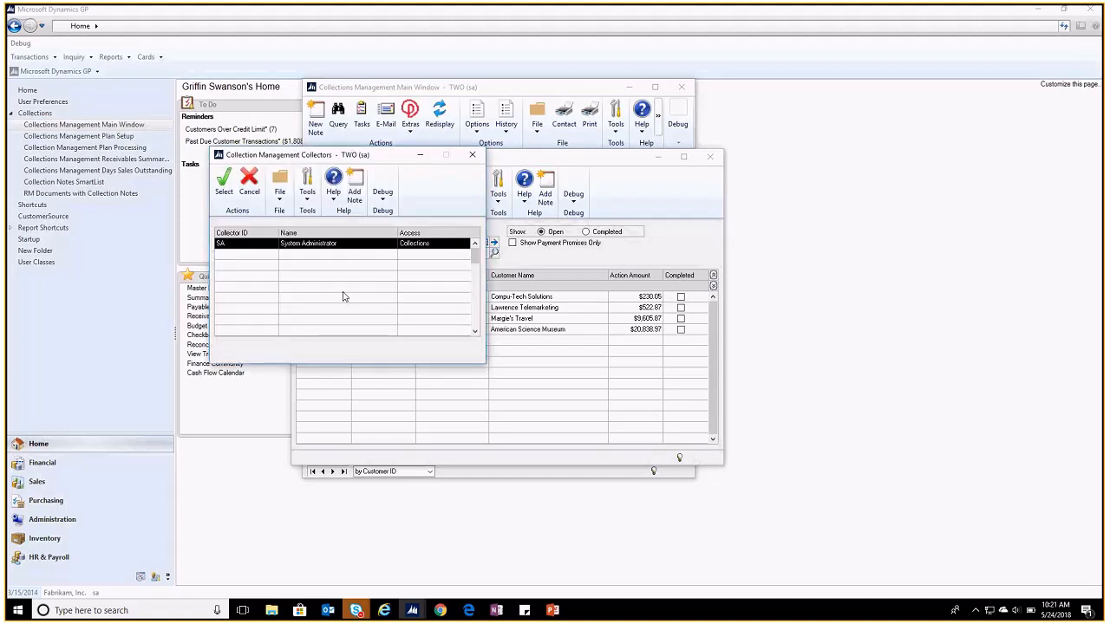
{"action": "double_click", "coordinate": [387, 244]}
{"action": "left_click", "coordinate": [485, 244]}
{"action": "left_click", "coordinate": [484, 244]}
{"action": "left_click", "coordinate": [483, 244]}
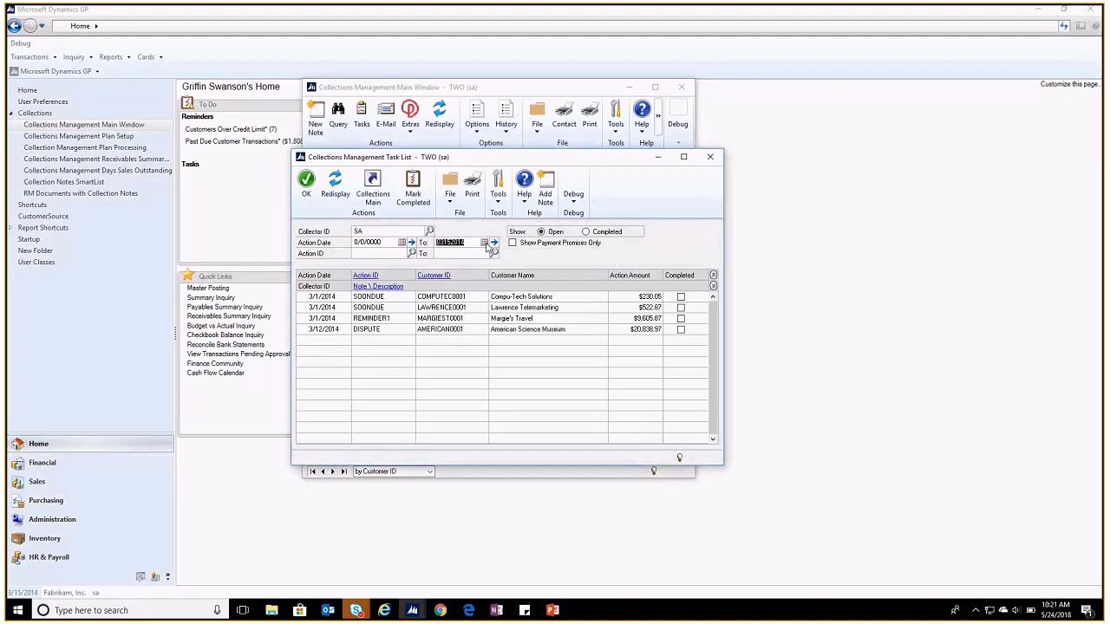
{"action": "left_click", "coordinate": [336, 192]}
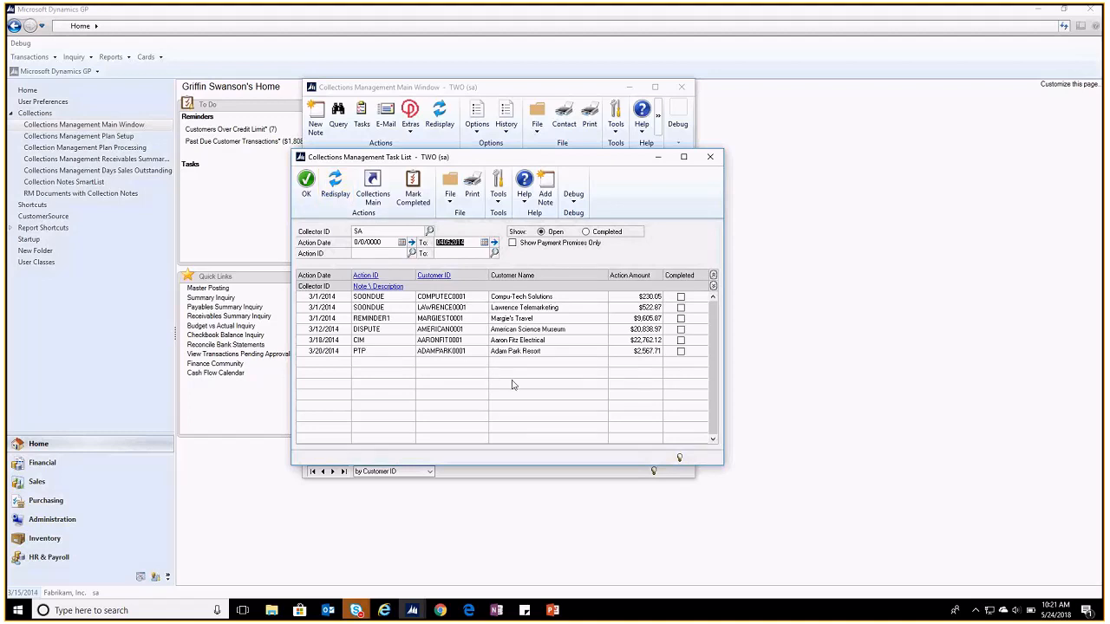
View the collection note behind the Compu-Tech Solutions SOONDUE task and close it
{"action": "left_click", "coordinate": [377, 298]}
{"action": "left_click", "coordinate": [376, 287]}
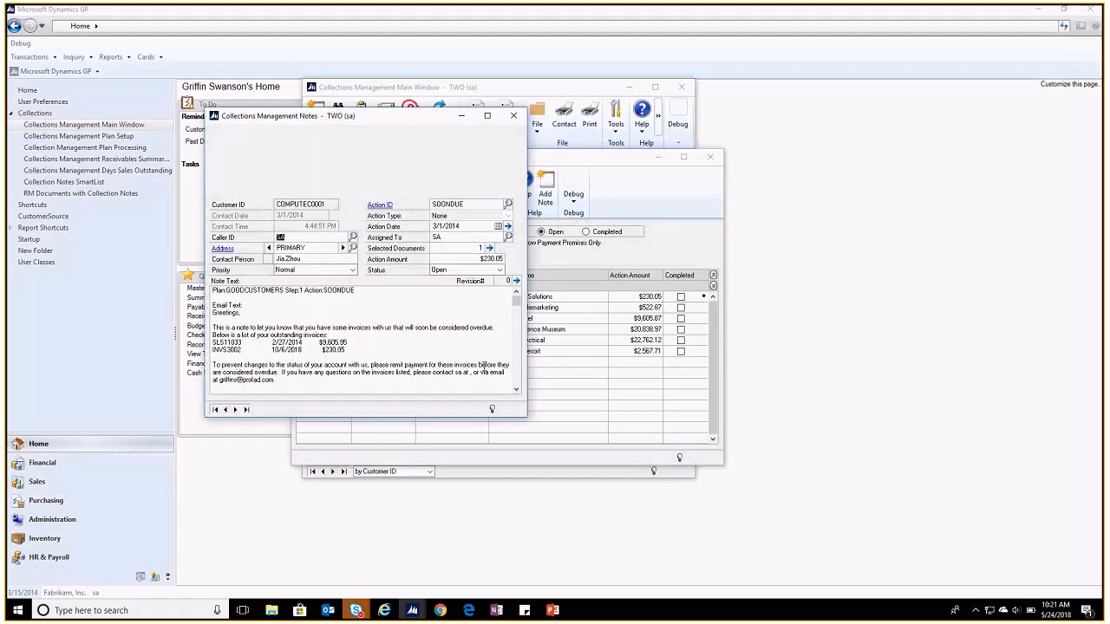
{"action": "left_click", "coordinate": [515, 116]}
Show the completed tasks, look through them, and return to the open tasks
{"action": "left_click", "coordinate": [605, 232]}
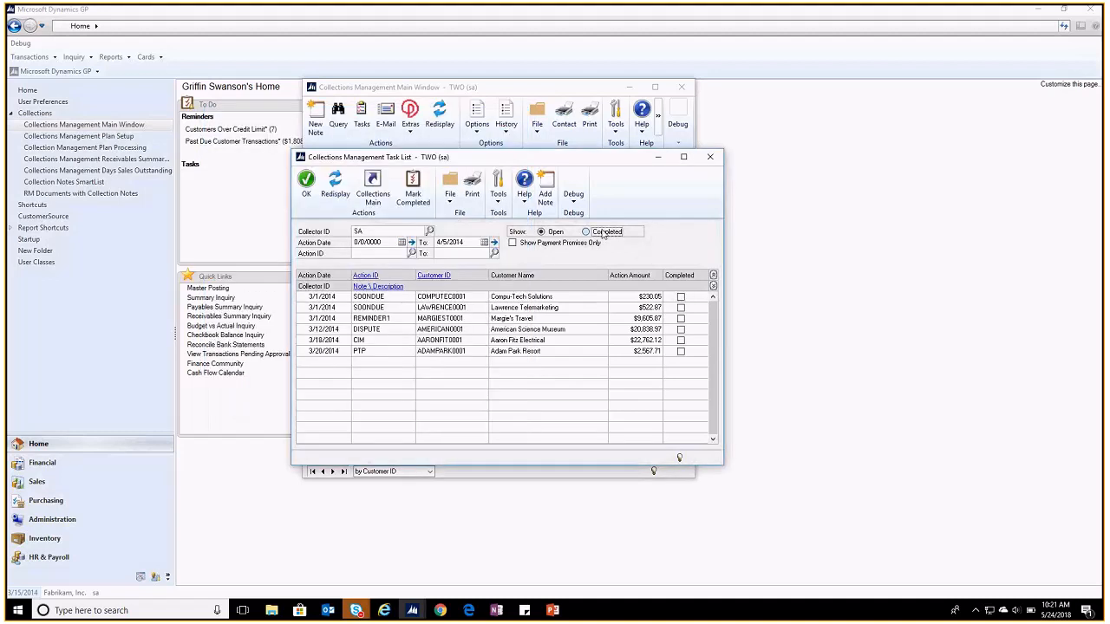
{"action": "left_click_drag", "start_coordinate": [717, 318], "coordinate": [713, 387]}
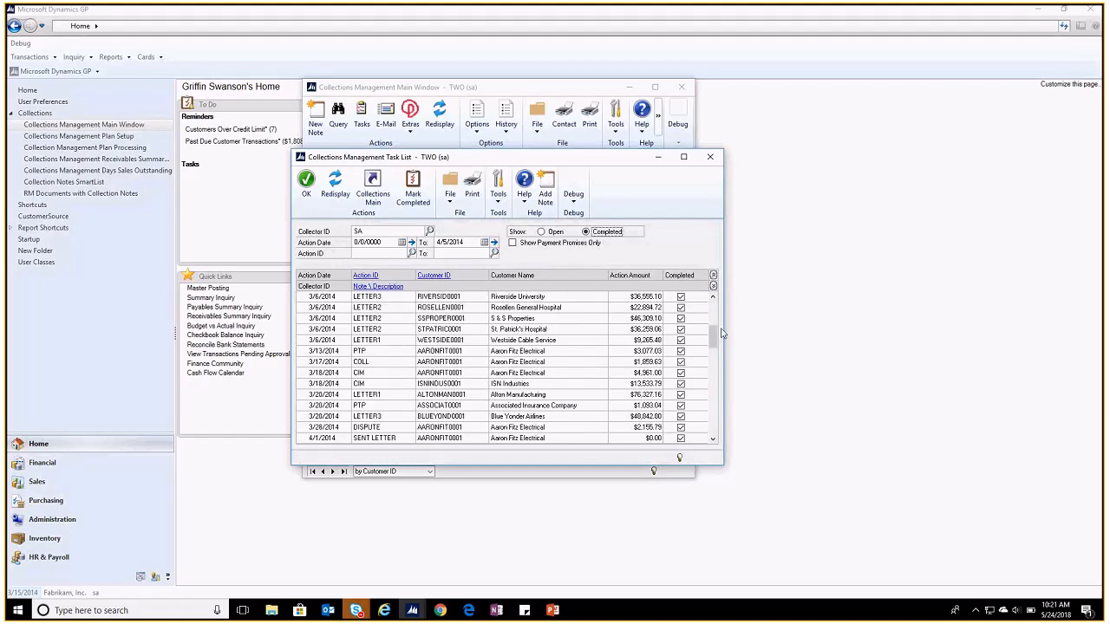
{"action": "left_click", "coordinate": [541, 232]}
Bring up the Mark Completed procedure's confirmation, read it and decline to run it
{"action": "left_click", "coordinate": [414, 192]}
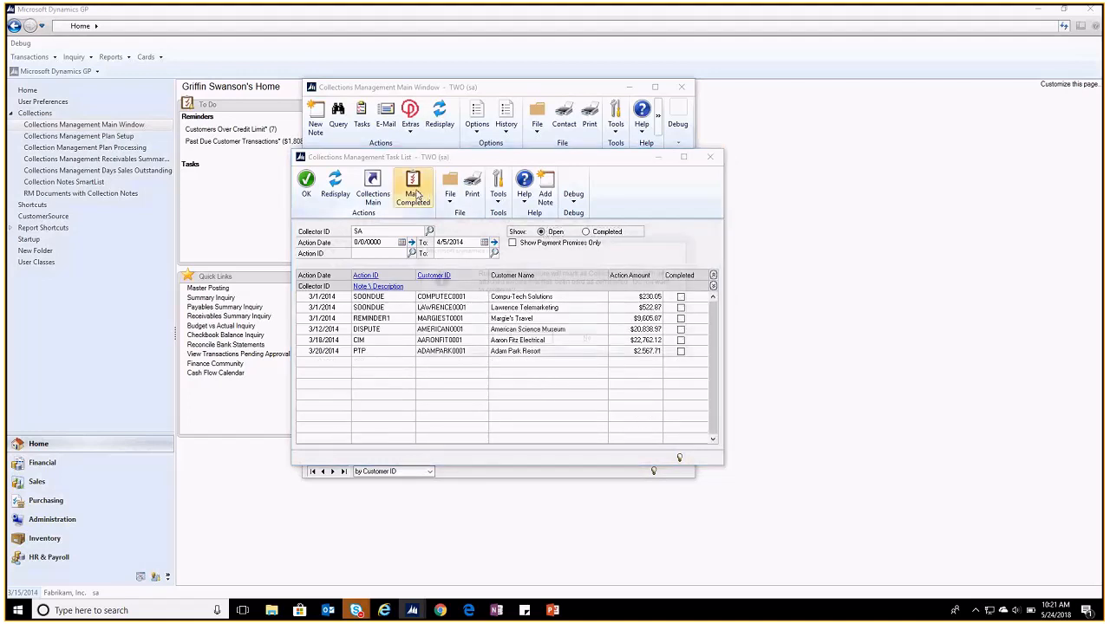
{"action": "left_click_drag", "start_coordinate": [525, 251], "coordinate": [503, 272]}
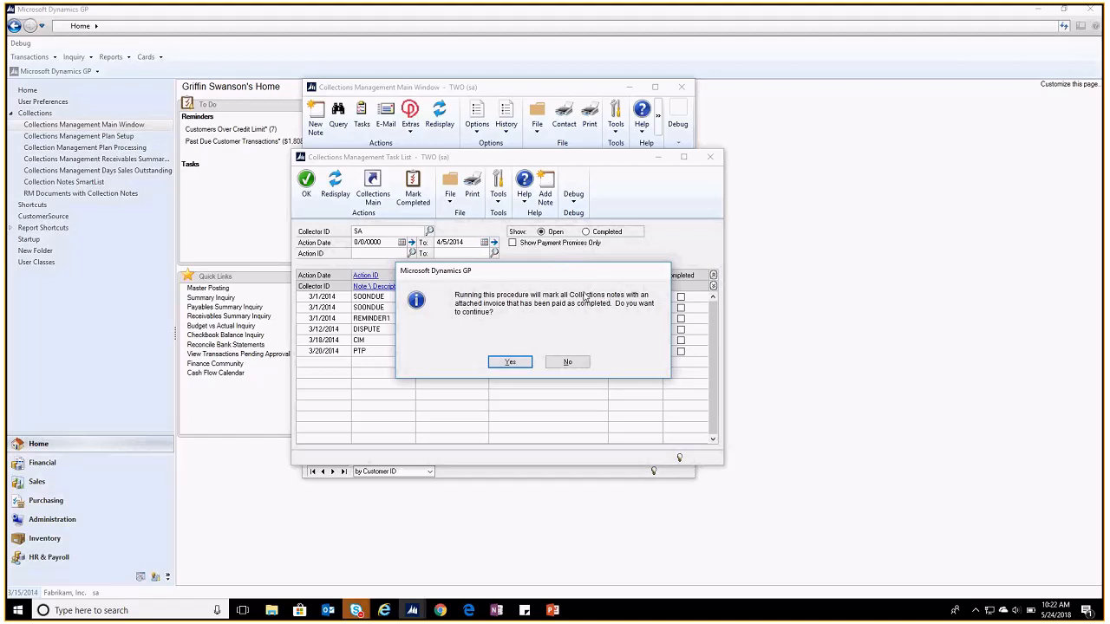
{"action": "left_click", "coordinate": [564, 362]}
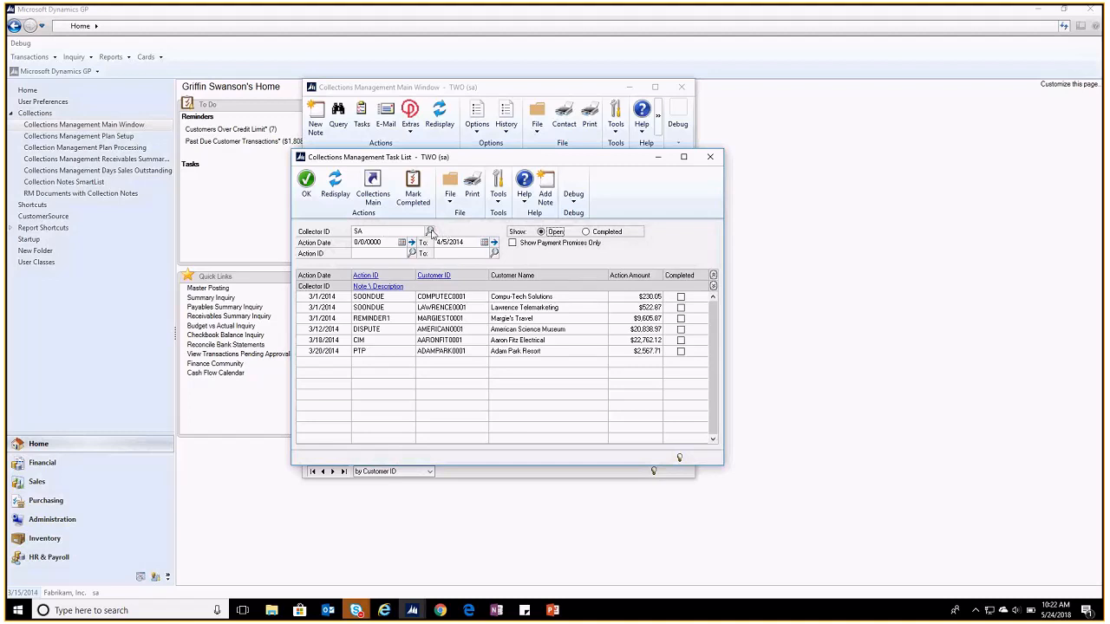
View the collectors available for filtering the tasks, and close both the lookup and the Task List
{"action": "left_click", "coordinate": [430, 231]}
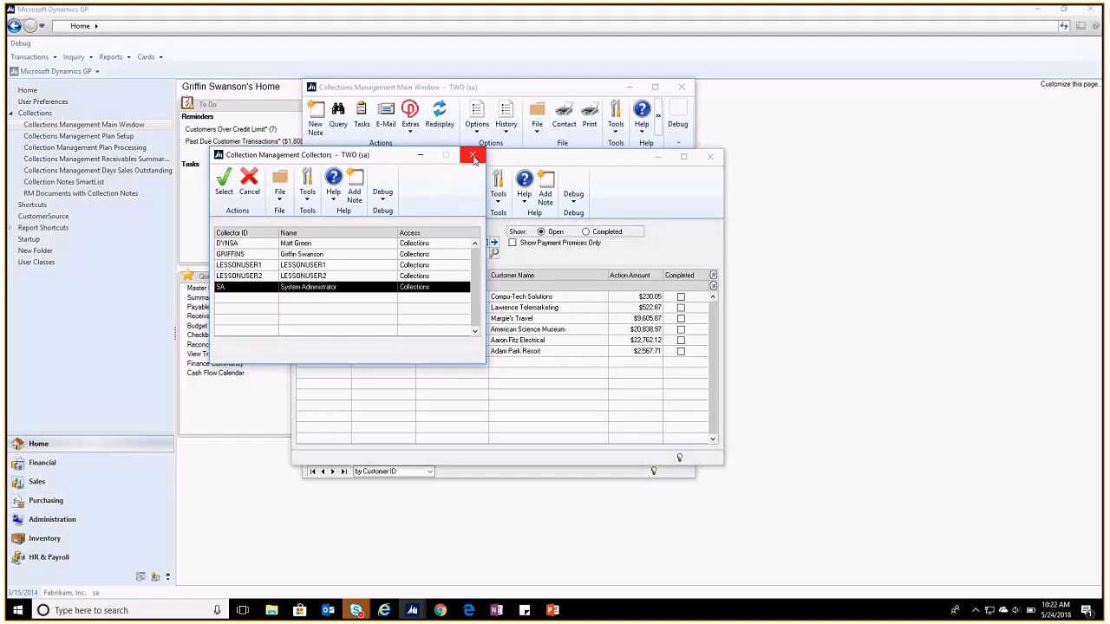
{"action": "left_click", "coordinate": [473, 157]}
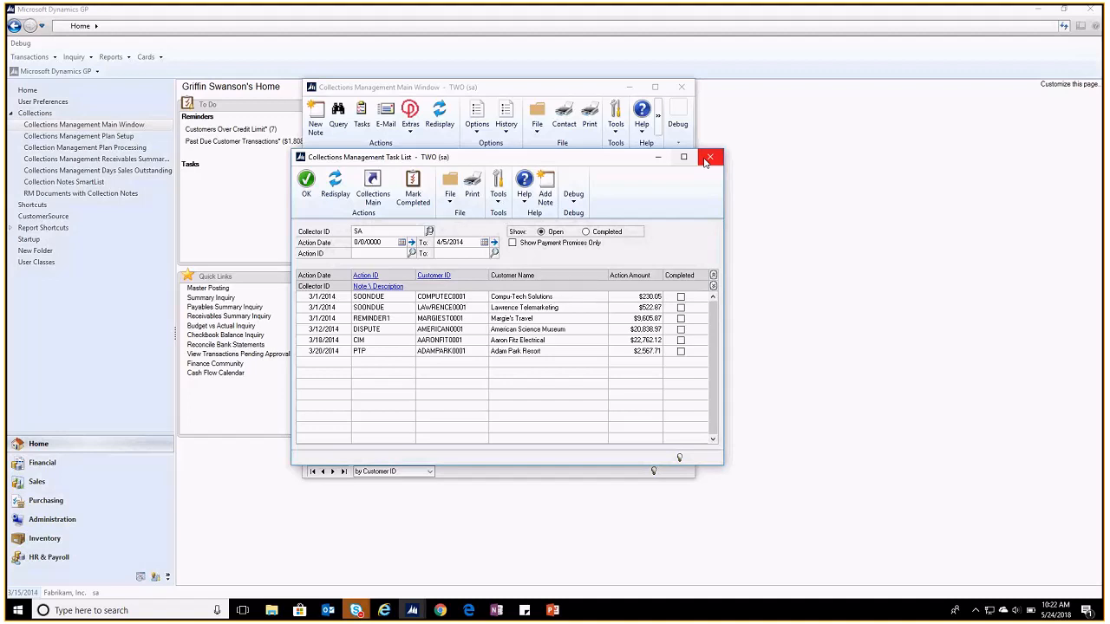
{"action": "left_click", "coordinate": [708, 159]}
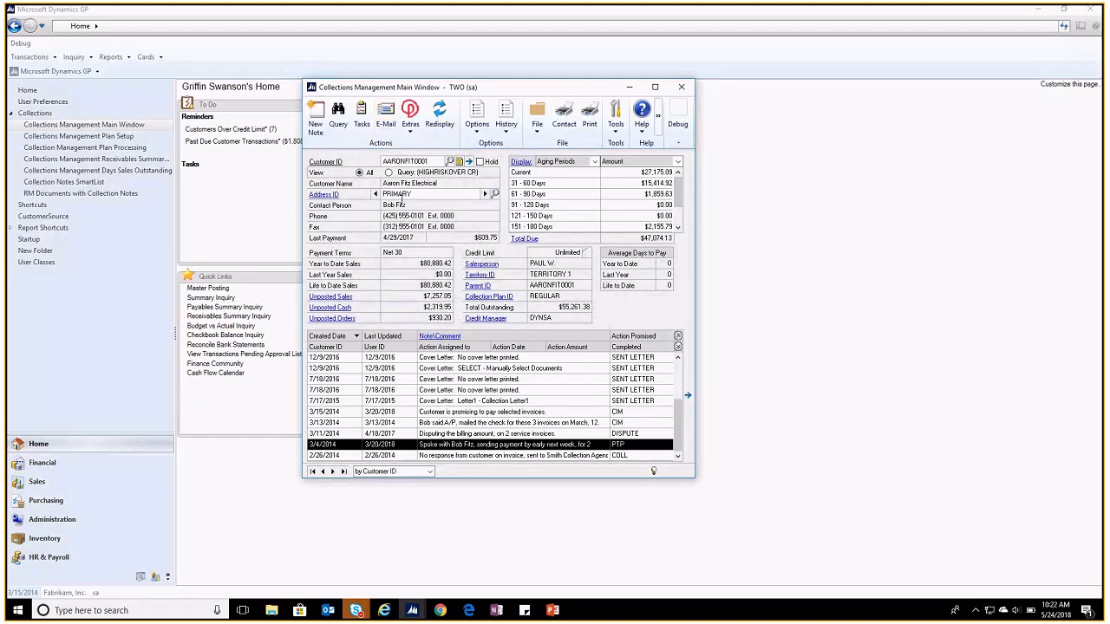
Start an e-mail to Aaron Fitz Electrical, add the primary address's e-mail as a TO recipient, and view the available recipient types
{"action": "left_click", "coordinate": [386, 114]}
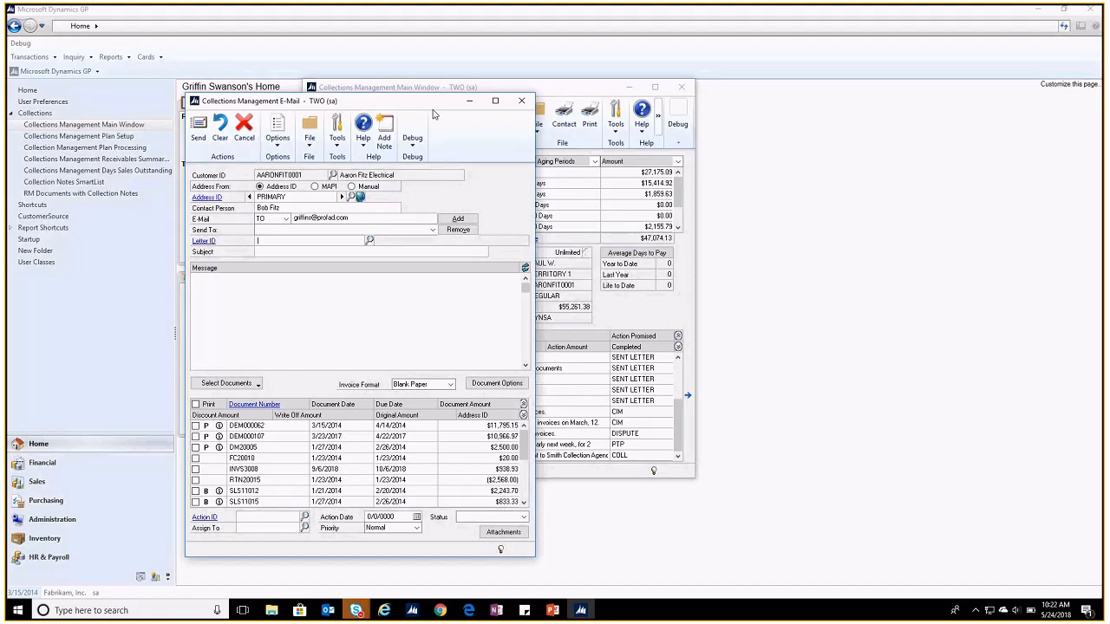
{"action": "left_click_drag", "start_coordinate": [453, 102], "coordinate": [491, 105]}
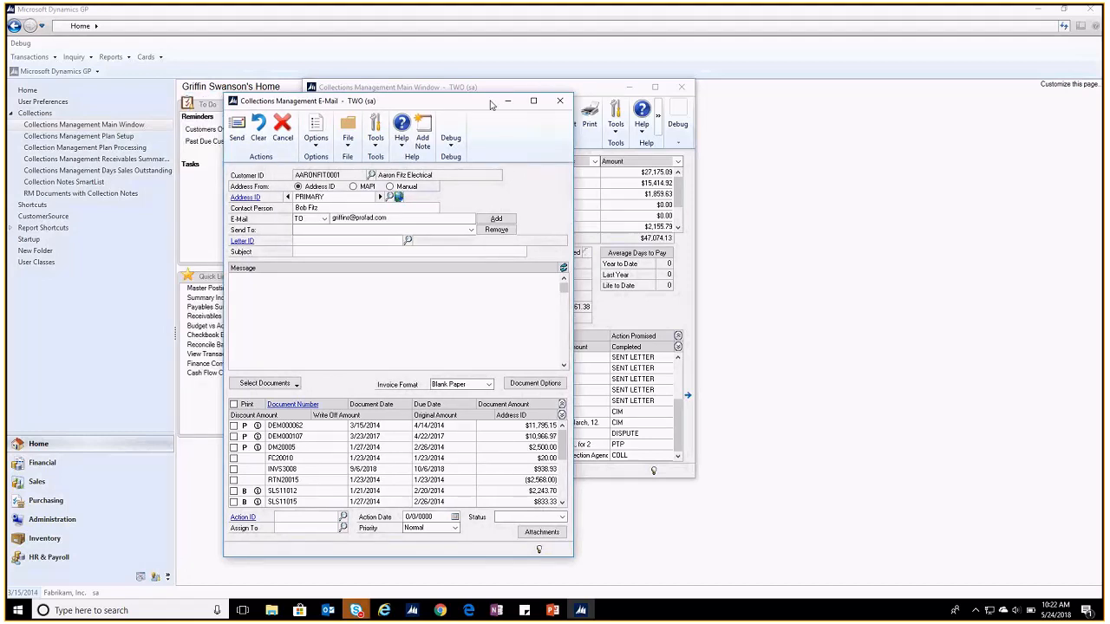
{"action": "left_click_drag", "start_coordinate": [491, 105], "coordinate": [586, 85]}
{"action": "left_click", "coordinate": [418, 200]}
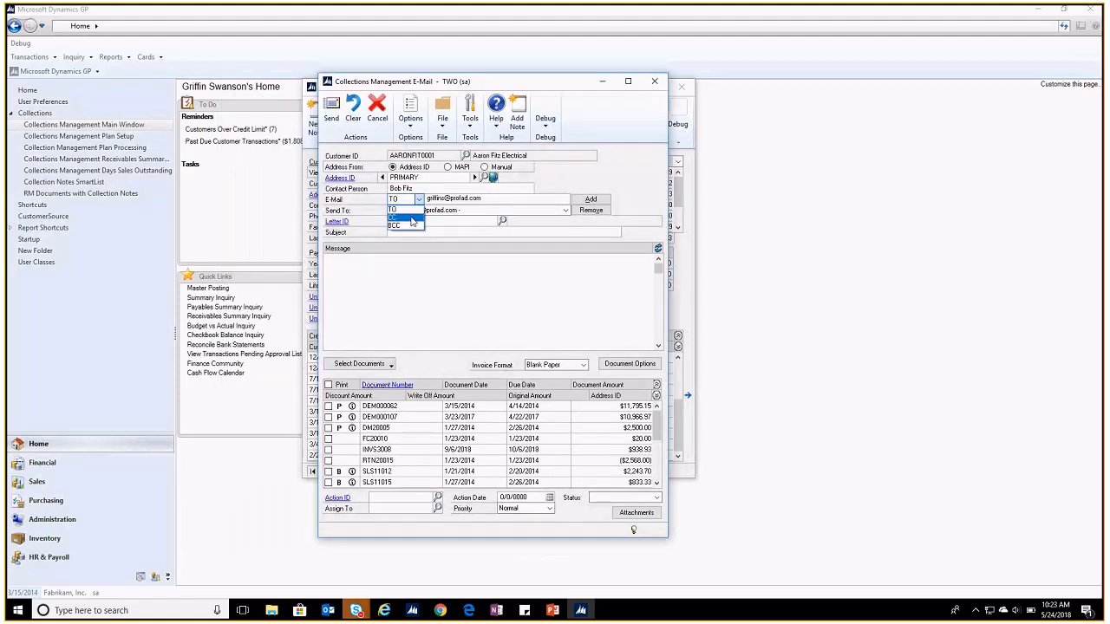
{"action": "left_click", "coordinate": [472, 296]}
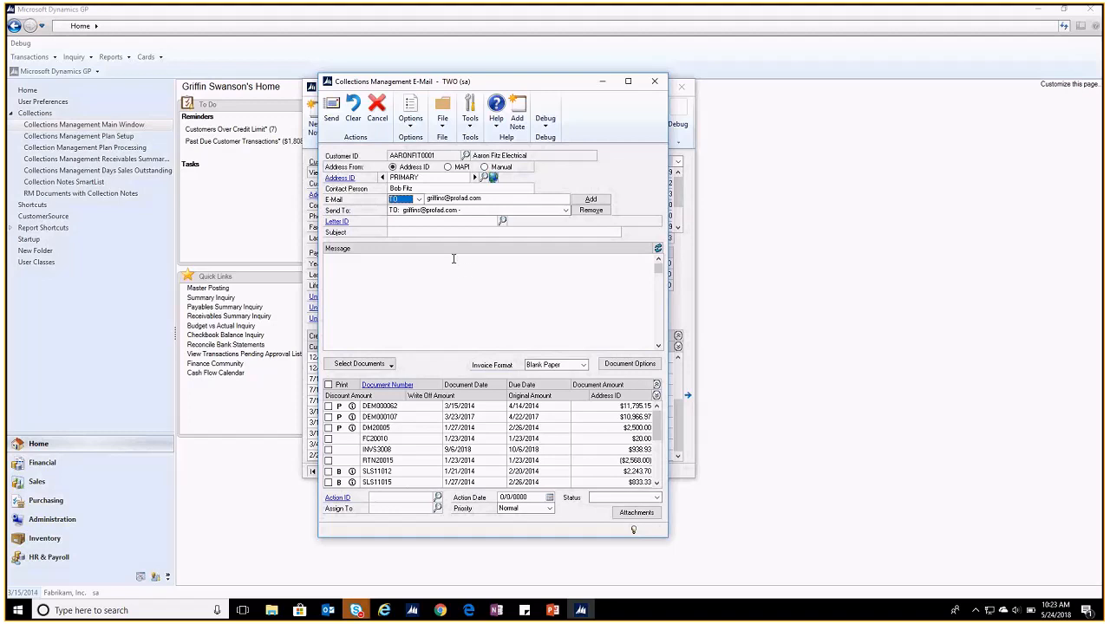
Fill the e-mail from the SELECT letter, described as Manually Select Documents
{"action": "left_click", "coordinate": [502, 222]}
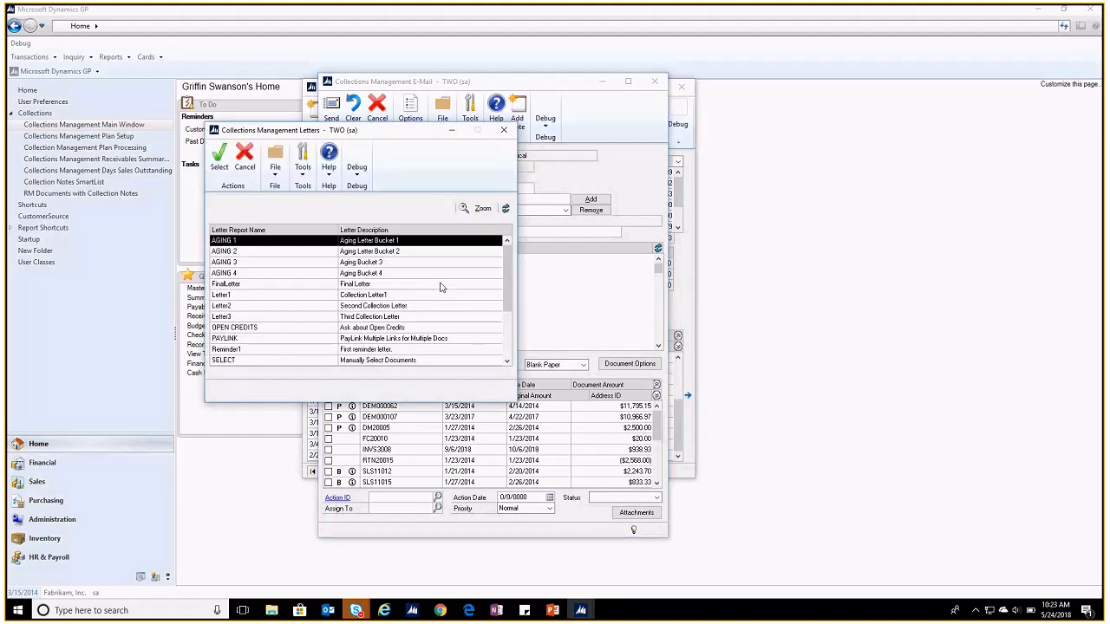
{"action": "left_click", "coordinate": [394, 361]}
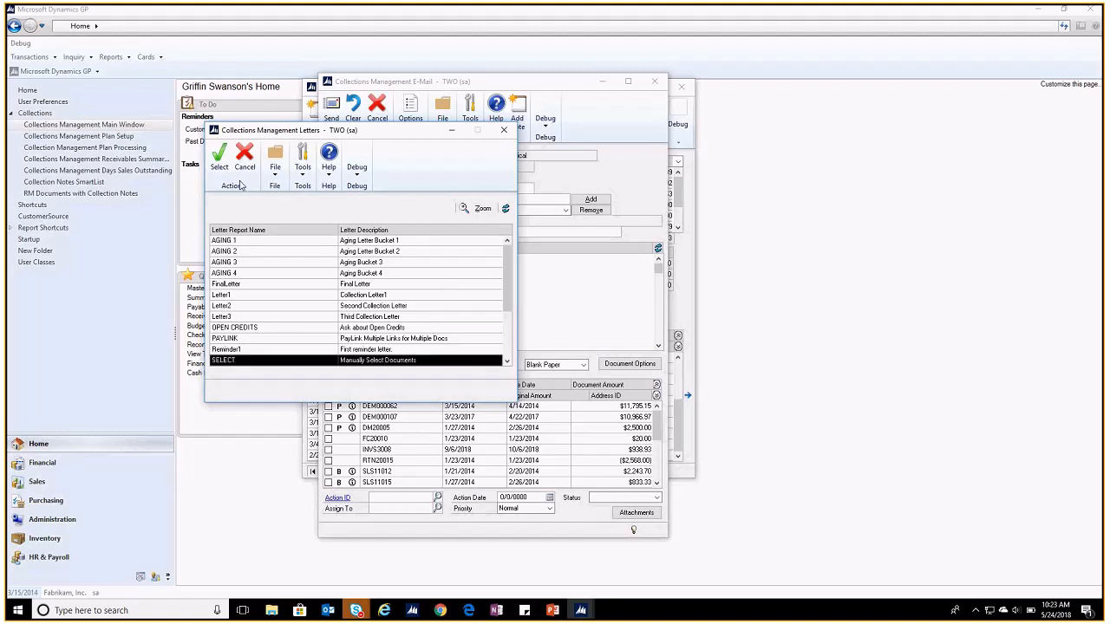
{"action": "left_click", "coordinate": [218, 160]}
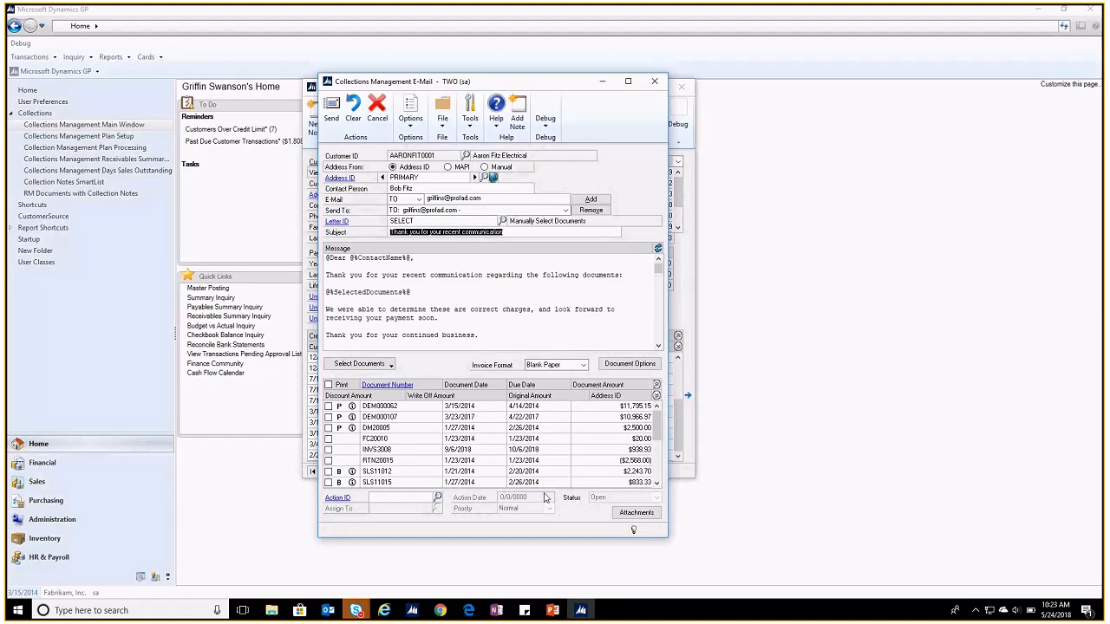
Include documents DEM000062 and DEM000107 in the e-mail, refresh the message and highlight the document lines in its text
{"action": "left_click", "coordinate": [328, 406]}
{"action": "left_click", "coordinate": [327, 417]}
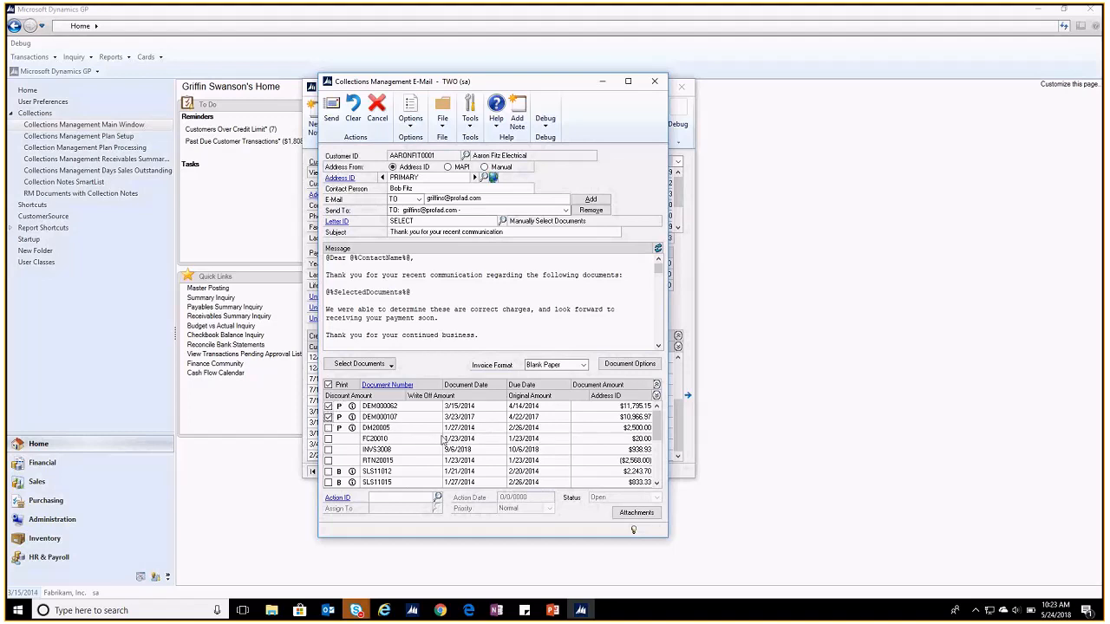
{"action": "left_click", "coordinate": [457, 293]}
{"action": "left_click", "coordinate": [657, 249]}
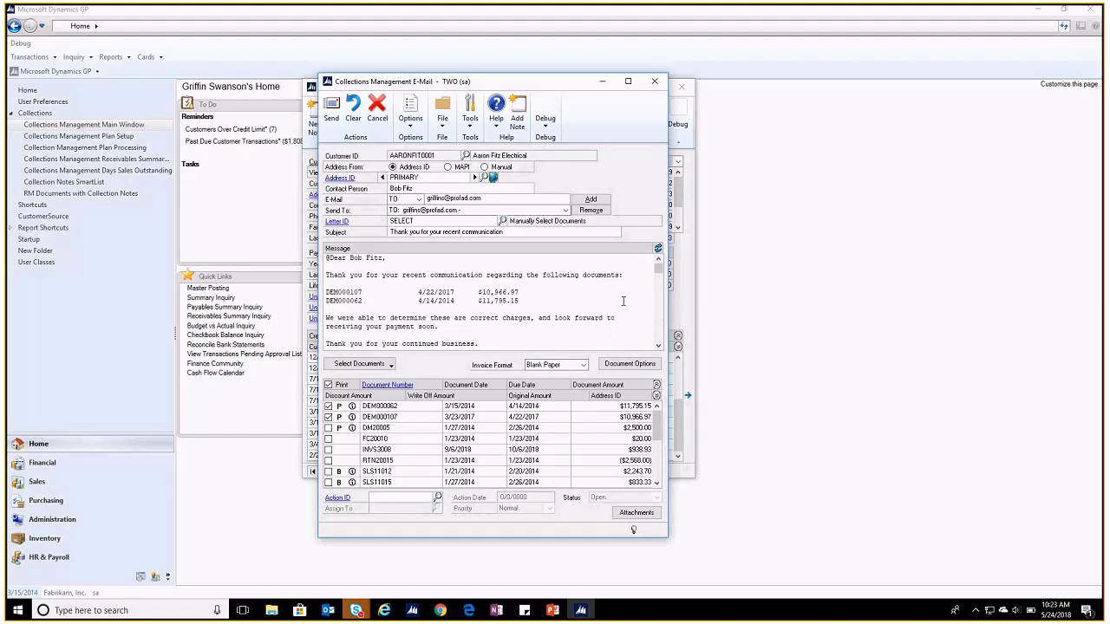
{"action": "left_click_drag", "start_coordinate": [623, 301], "coordinate": [394, 289]}
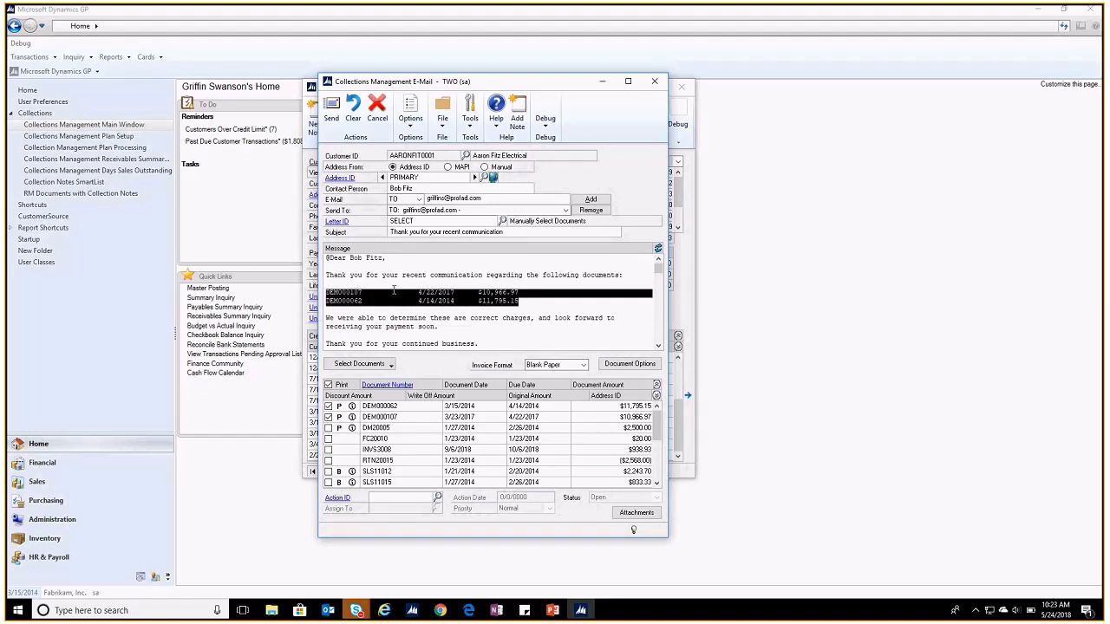
{"action": "left_click", "coordinate": [471, 318]}
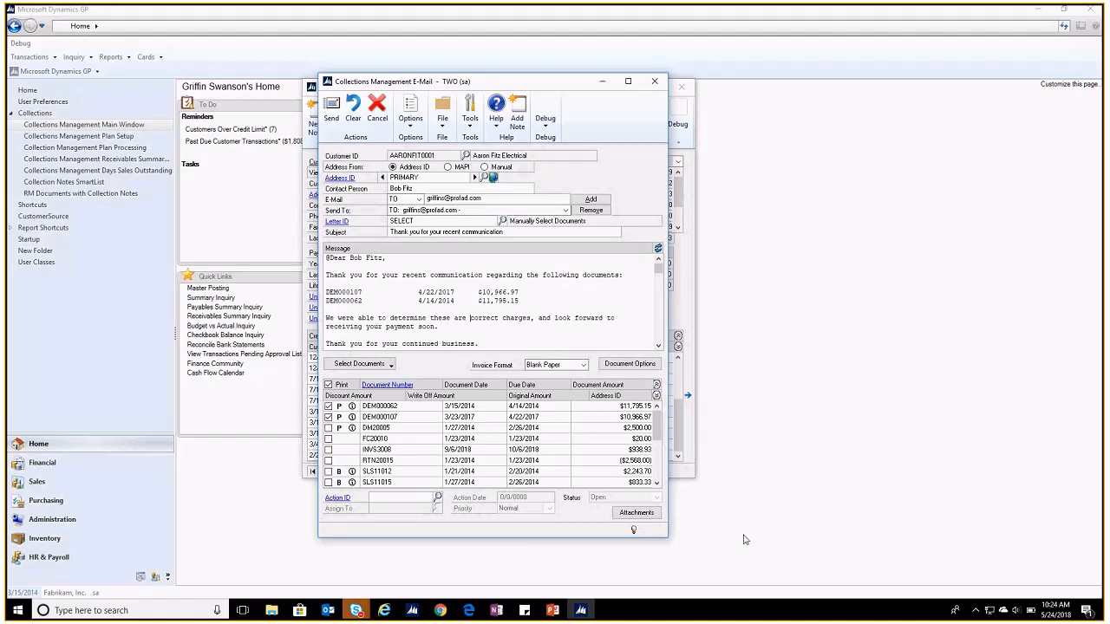
Browse to PAM000084.PDF as a possible attachment, cancel attaching it, and close the e-mail without sending
{"action": "left_click", "coordinate": [636, 514]}
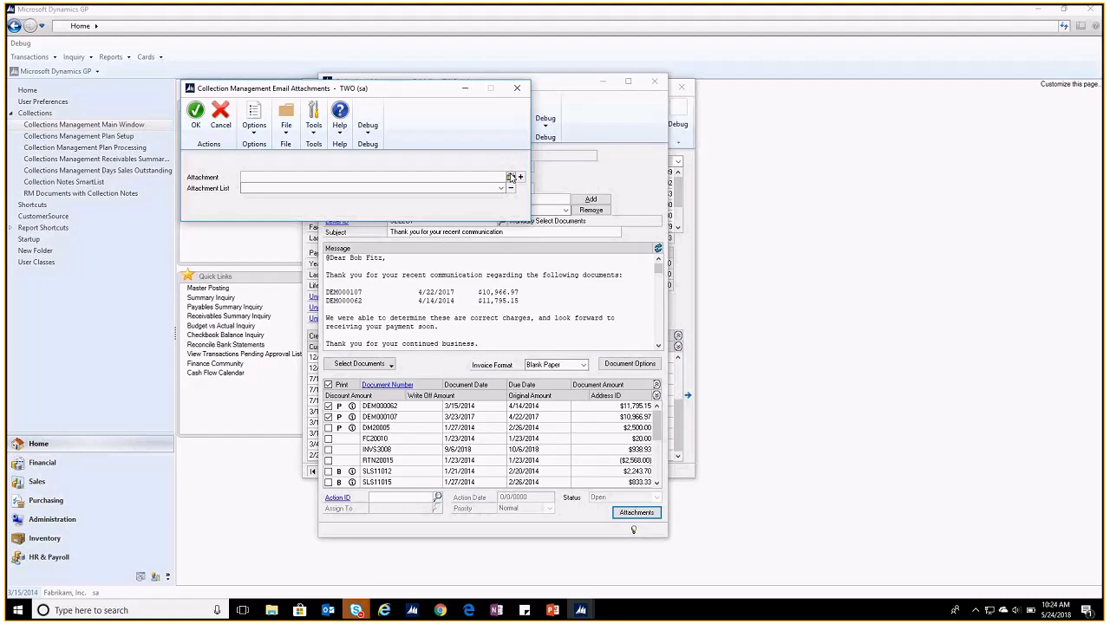
{"action": "left_click", "coordinate": [511, 177]}
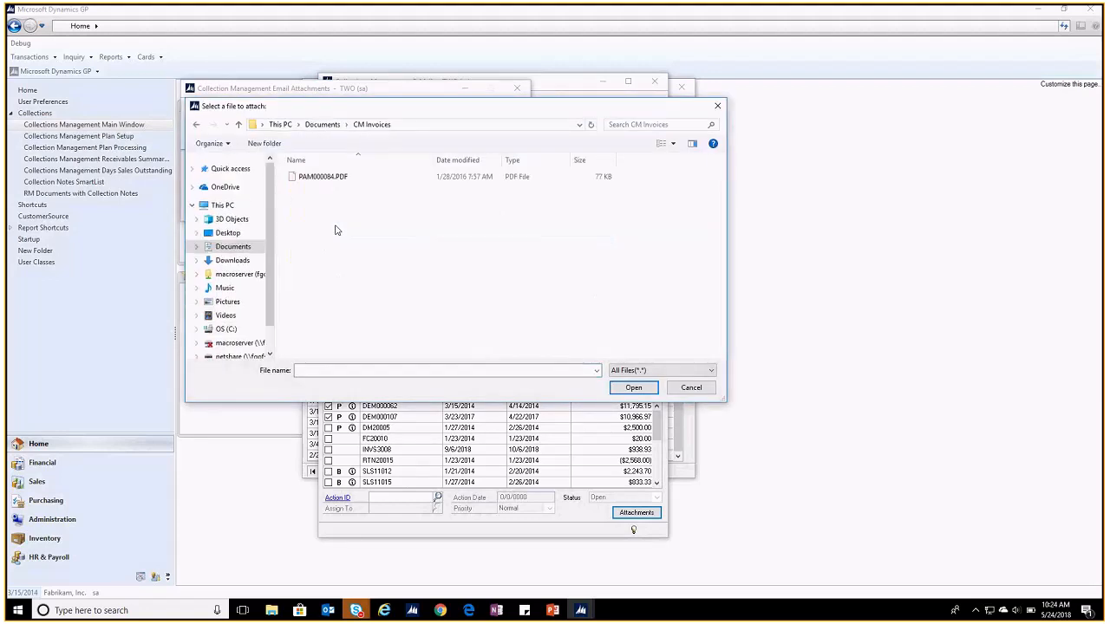
{"action": "left_click", "coordinate": [322, 176]}
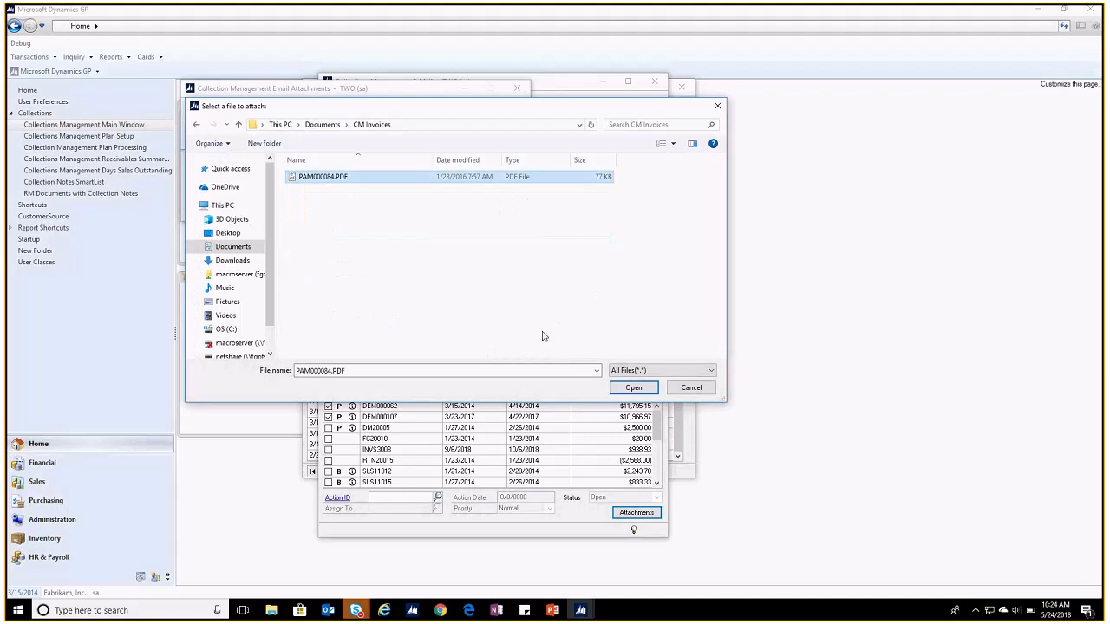
{"action": "left_click", "coordinate": [690, 389]}
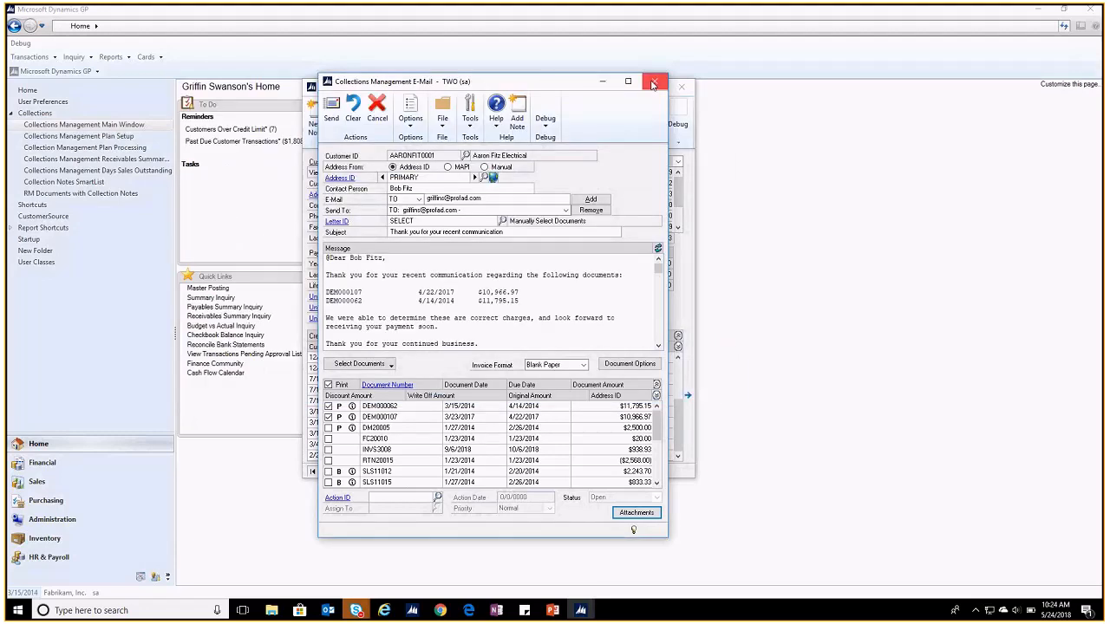
{"action": "left_click", "coordinate": [654, 82]}
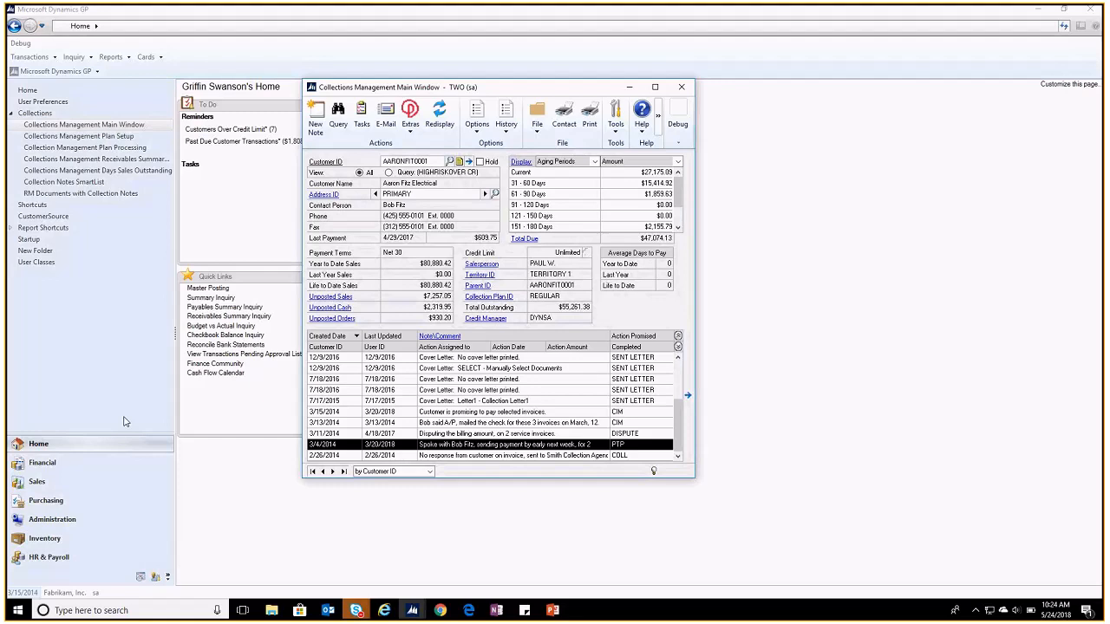
Open Collections Management Letter Maintenance from the Sales area, look through the existing letters and close the lookup
{"action": "left_click", "coordinate": [36, 482]}
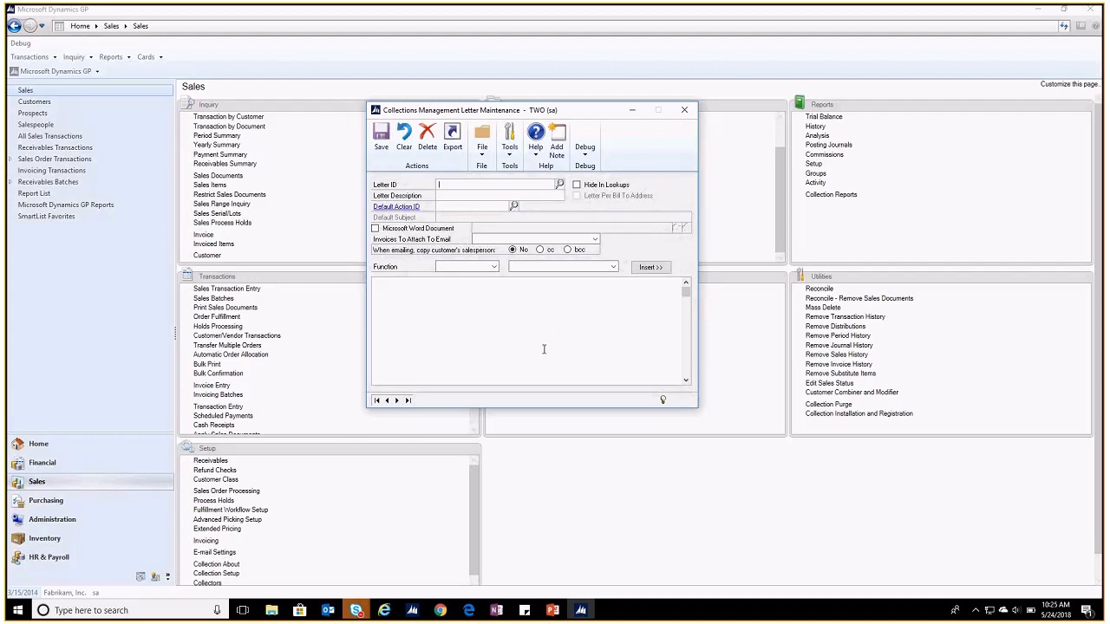
{"action": "left_click", "coordinate": [561, 187]}
{"action": "scroll", "coordinate": [442, 312], "scroll_direction": "down", "scroll_amount": 8}
{"action": "scroll", "coordinate": [438, 316], "scroll_direction": "up", "scroll_amount": 3}
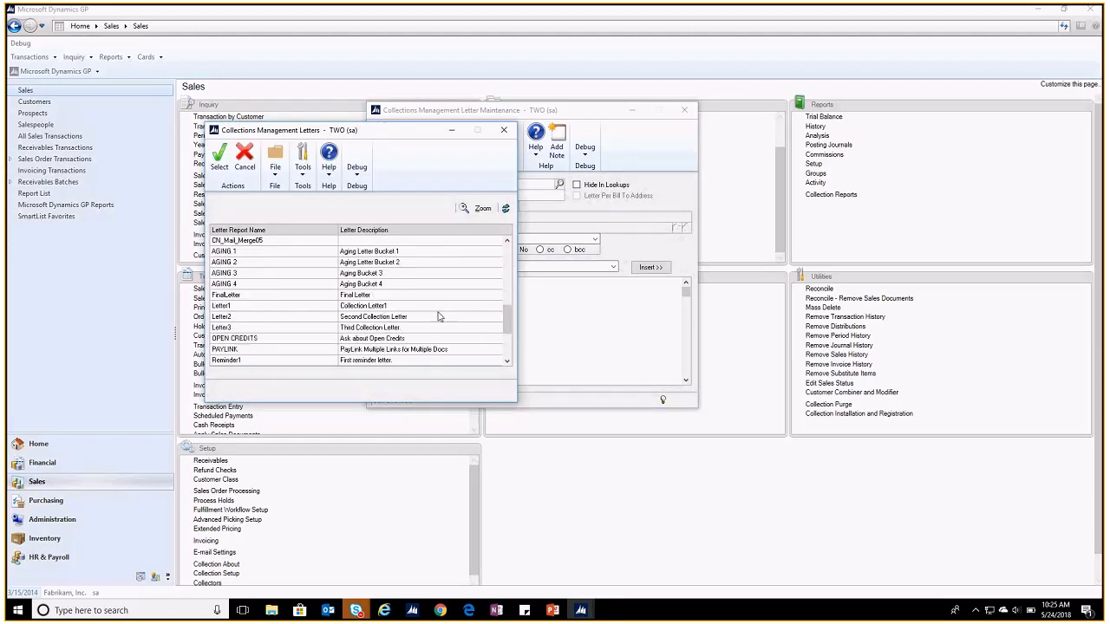
{"action": "left_click", "coordinate": [504, 129]}
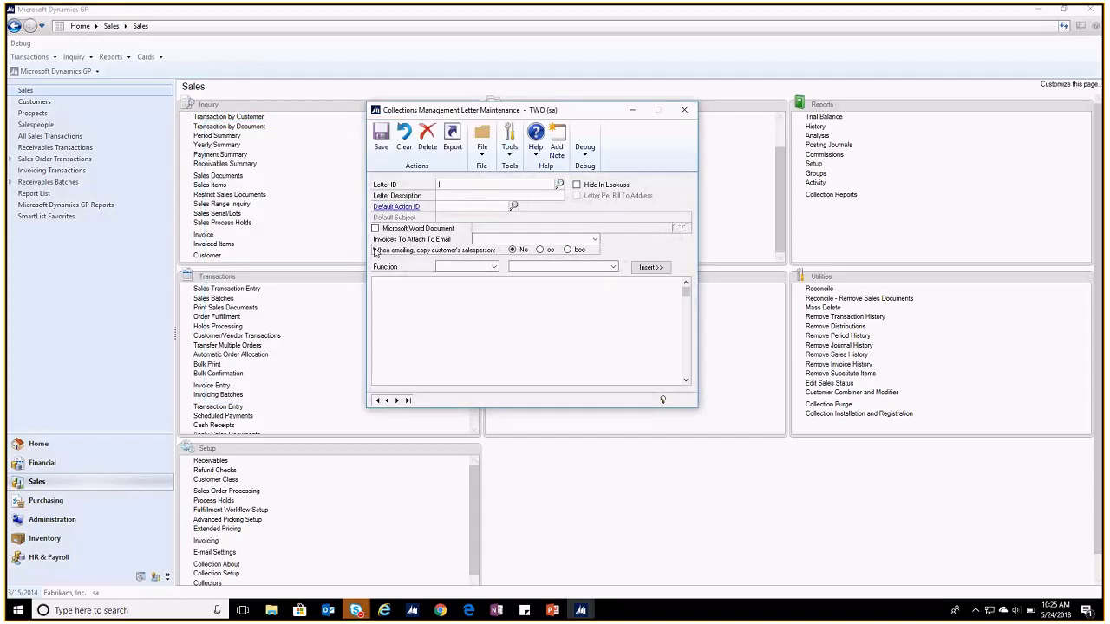
Set the letter to attach Overdue Invoices, and try the cc and bcc salesperson copy options before returning to No
{"action": "left_click", "coordinate": [518, 239]}
{"action": "scroll", "coordinate": [537, 260], "scroll_direction": "down", "scroll_amount": 2}
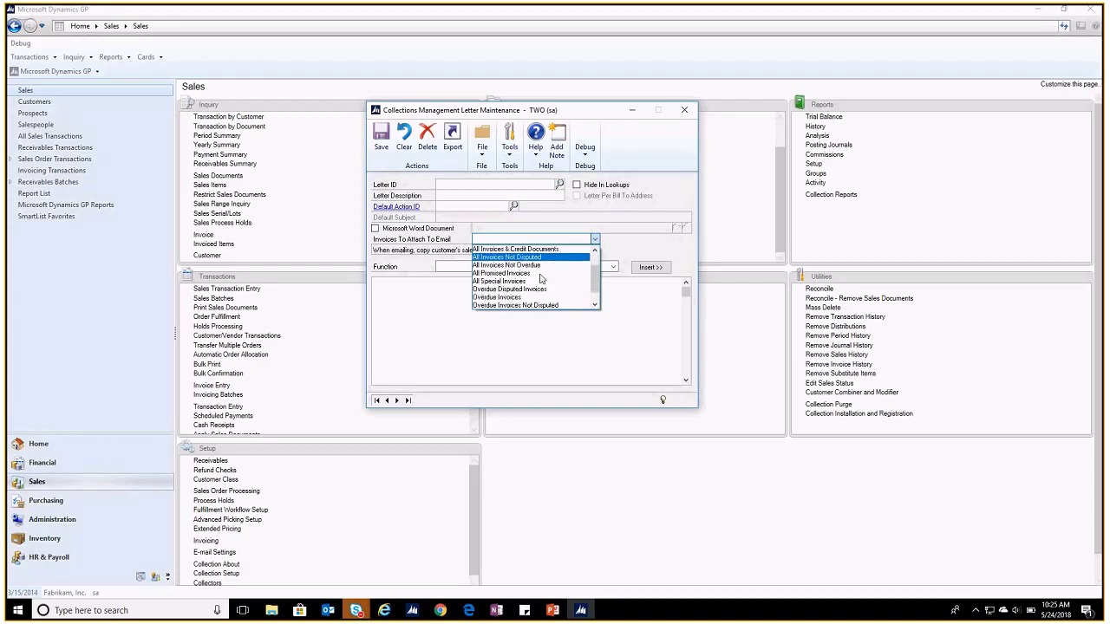
{"action": "left_click", "coordinate": [512, 273]}
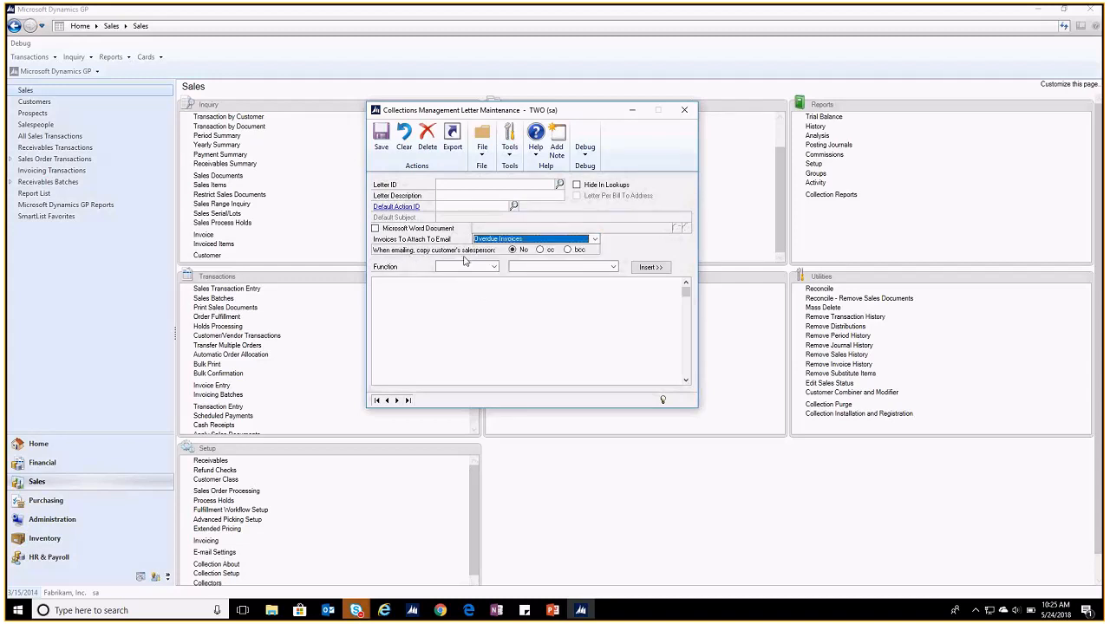
{"action": "left_click", "coordinate": [541, 250]}
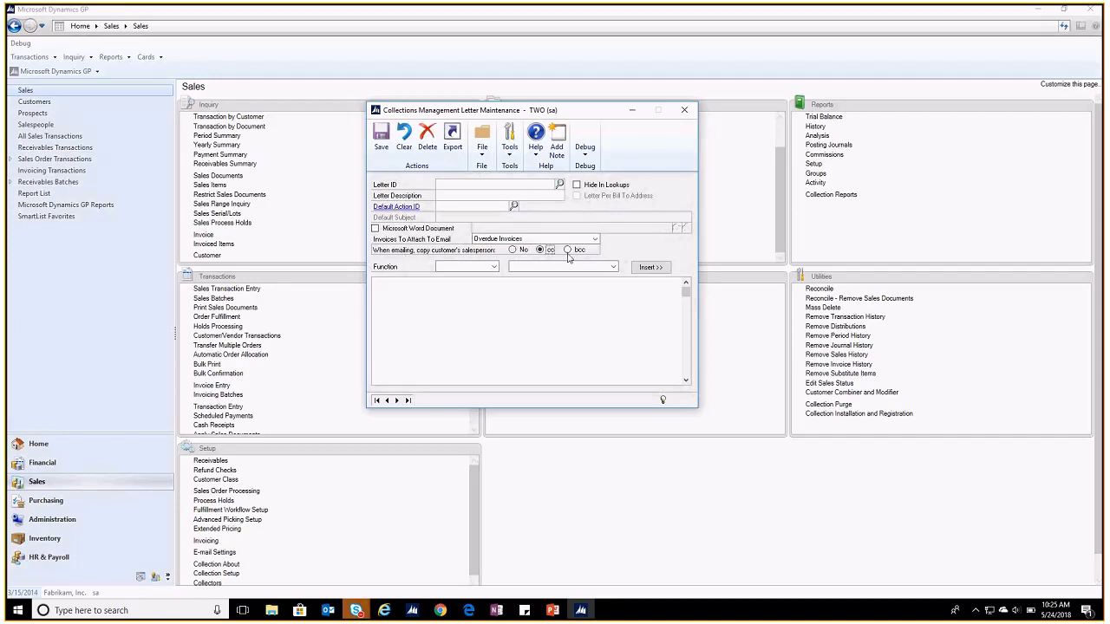
{"action": "left_click", "coordinate": [568, 250]}
{"action": "left_click", "coordinate": [513, 250]}
Insert the ContactName field from Customer Info into the letter body, followed by a line break
{"action": "left_click", "coordinate": [473, 267]}
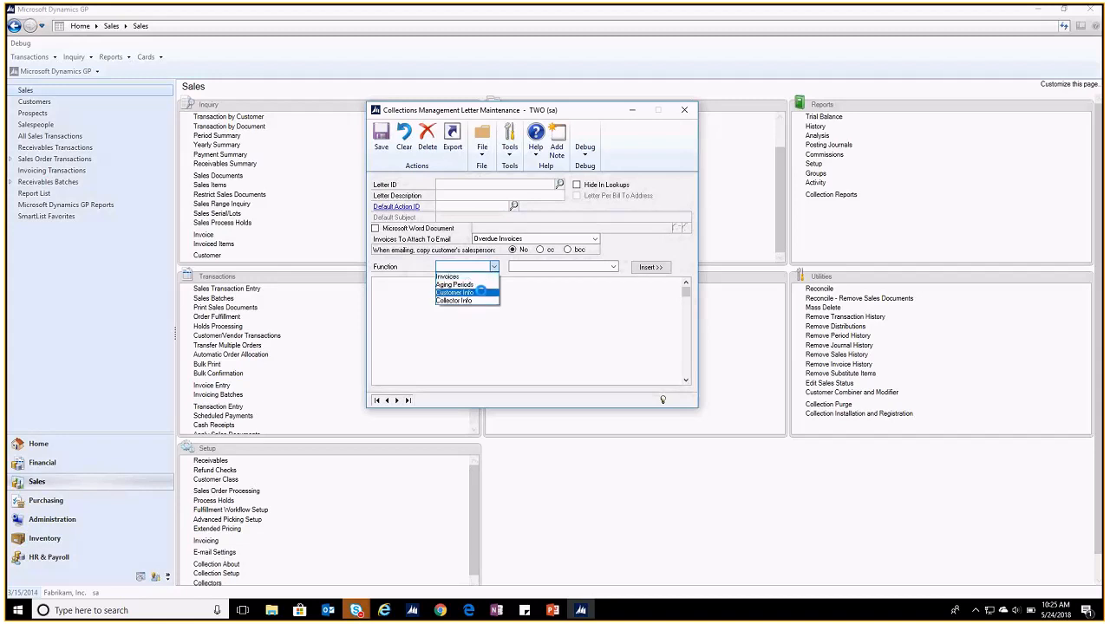
{"action": "left_click", "coordinate": [482, 293]}
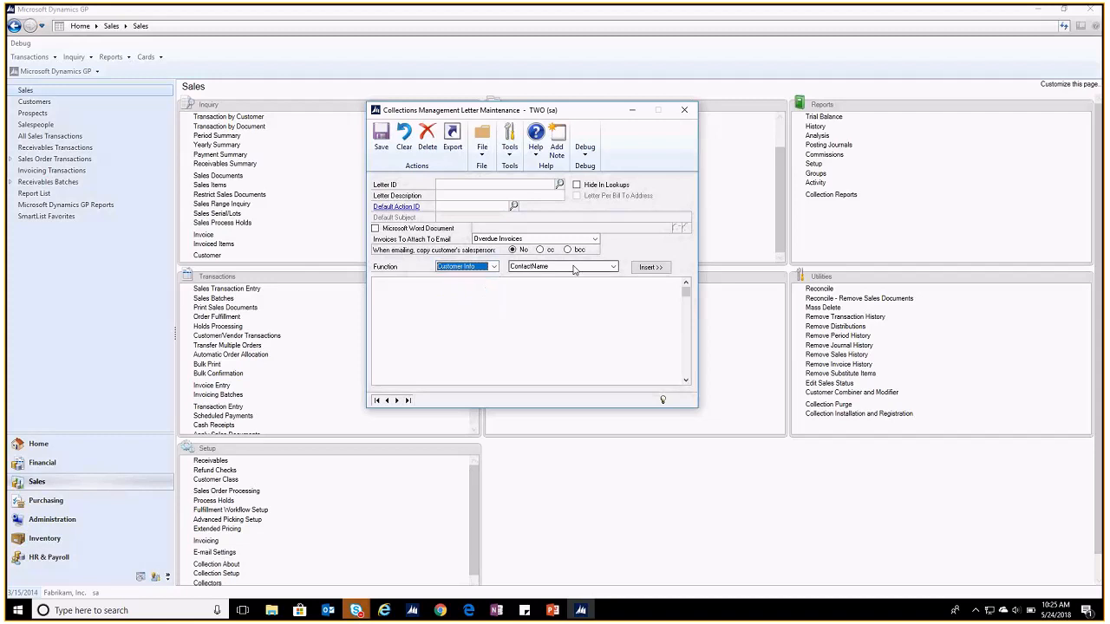
{"action": "left_click", "coordinate": [574, 269]}
{"action": "left_click", "coordinate": [573, 276]}
{"action": "left_click", "coordinate": [650, 267]}
{"action": "key", "text": "Return"}
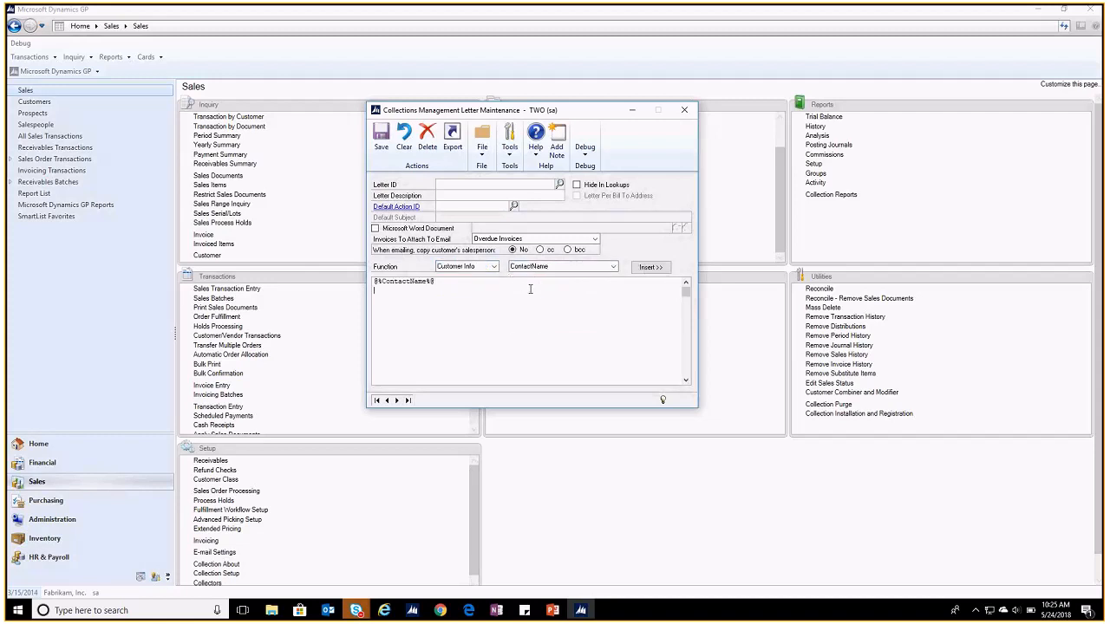
Insert the OverdueInvoices field from the Invoices functions below the contact name, with blank space after it
{"action": "left_click", "coordinate": [469, 267]}
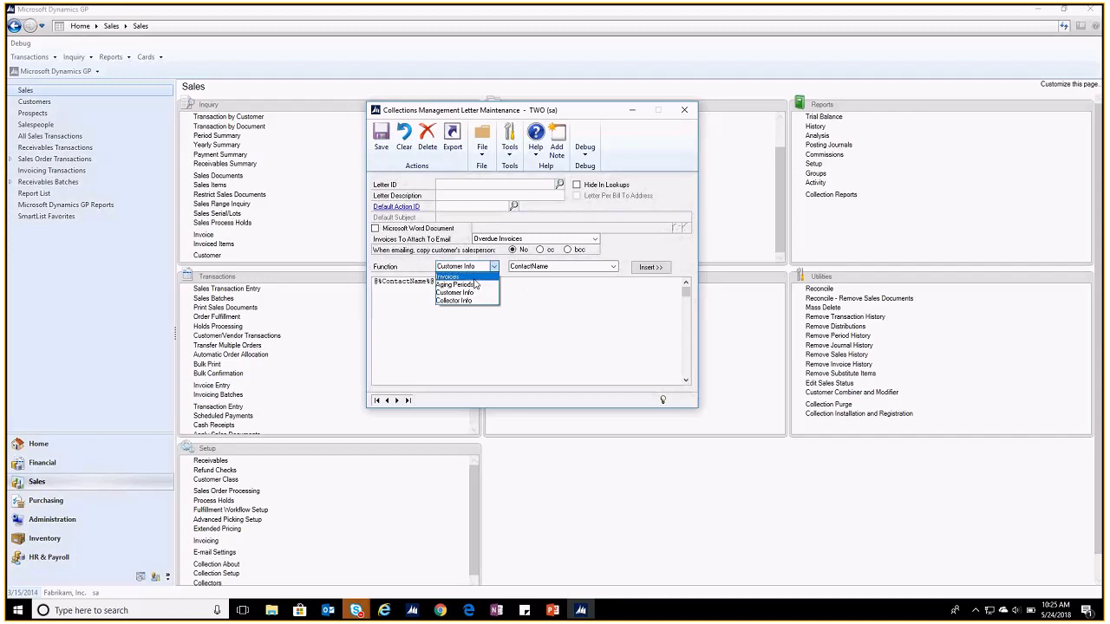
{"action": "left_click", "coordinate": [466, 276]}
{"action": "left_click", "coordinate": [538, 269]}
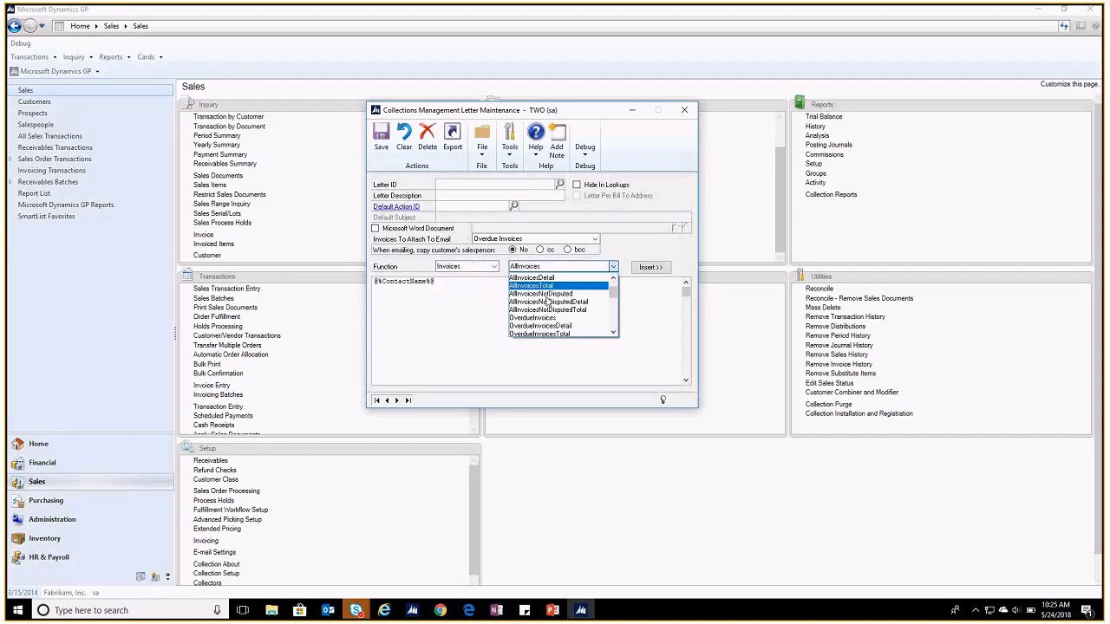
{"action": "scroll", "coordinate": [548, 301], "scroll_direction": "down", "scroll_amount": 3}
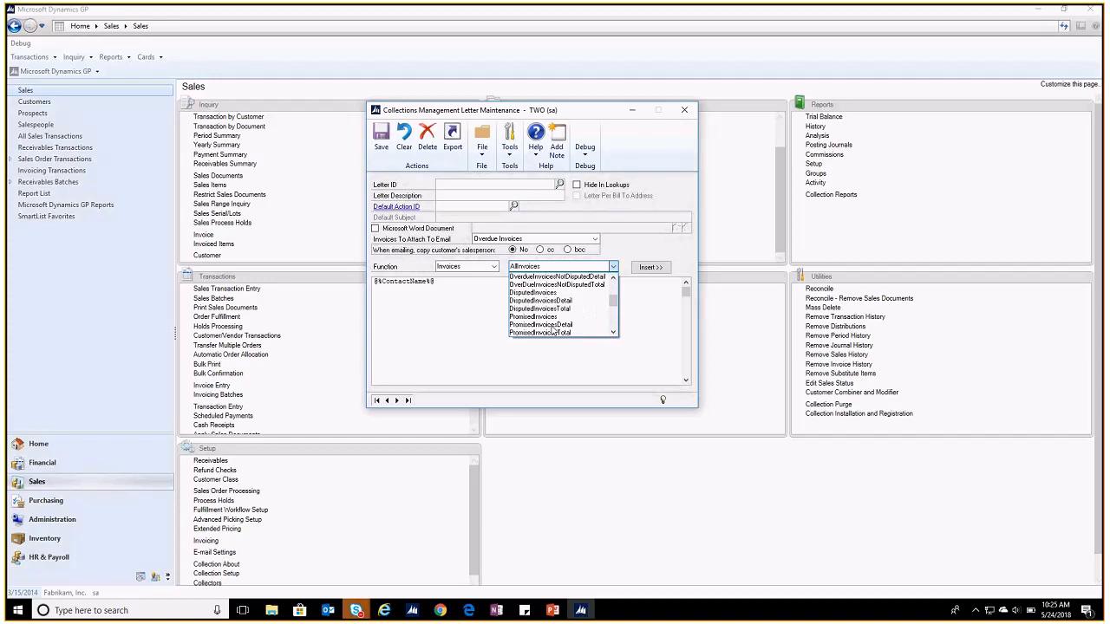
{"action": "scroll", "coordinate": [553, 328], "scroll_direction": "up", "scroll_amount": 2}
{"action": "left_click", "coordinate": [556, 291]}
{"action": "left_click", "coordinate": [659, 268]}
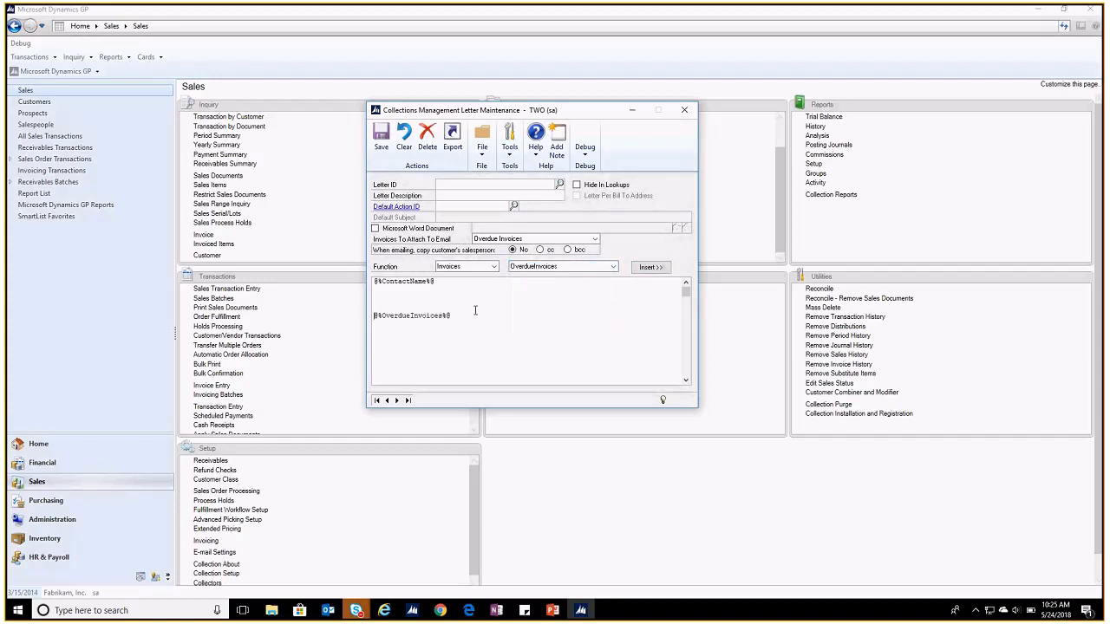
{"action": "key", "text": "Return"}
Insert the CollectorEmailAddress field from Collector Info below the overdue invoices, and close the letter, discarding the changes
{"action": "left_click", "coordinate": [468, 267]}
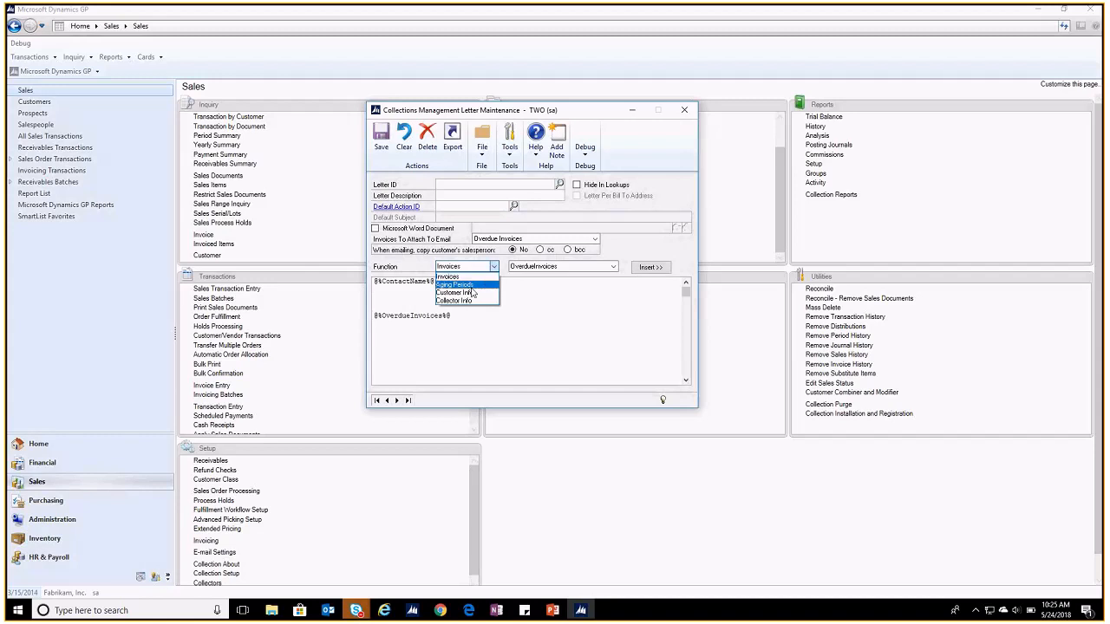
{"action": "left_click", "coordinate": [455, 300]}
{"action": "left_click", "coordinate": [560, 267]}
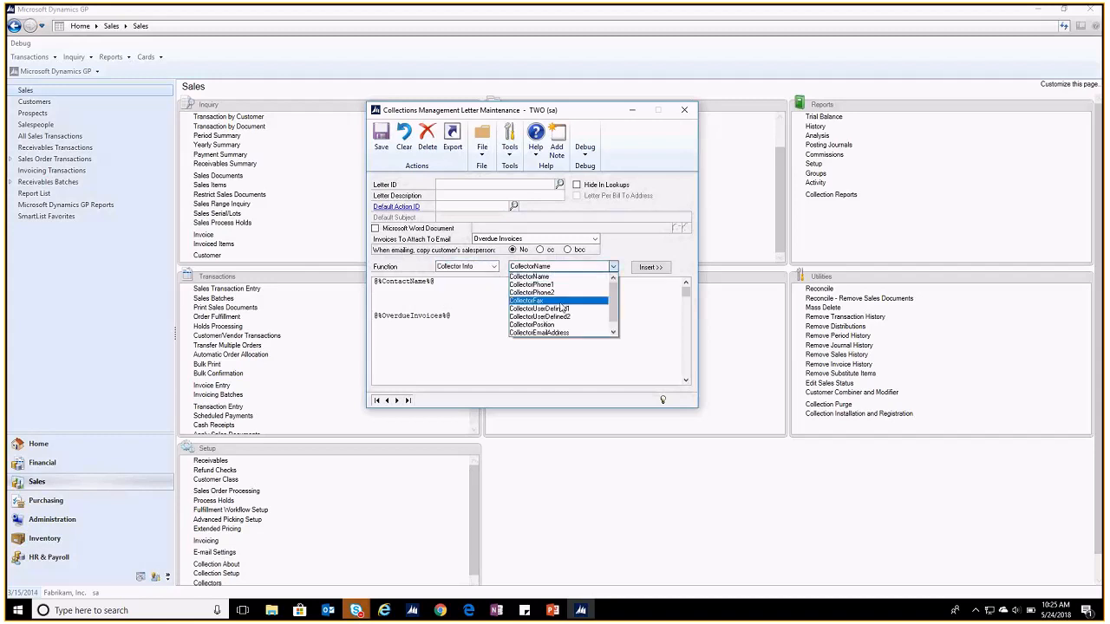
{"action": "left_click", "coordinate": [566, 332]}
{"action": "left_click", "coordinate": [651, 267]}
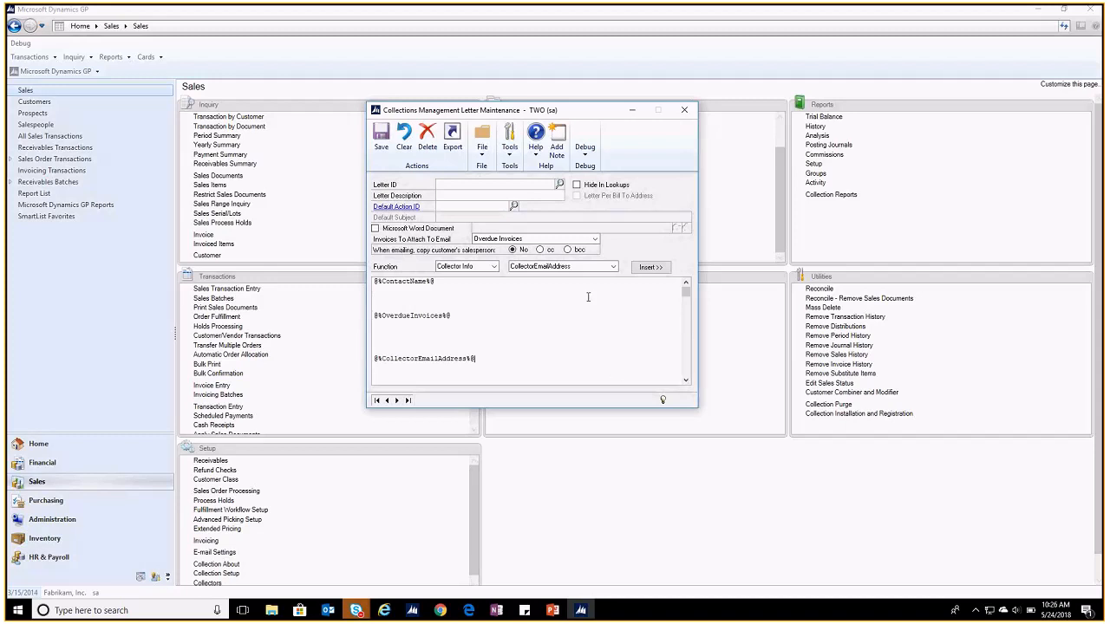
{"action": "left_click", "coordinate": [684, 112]}
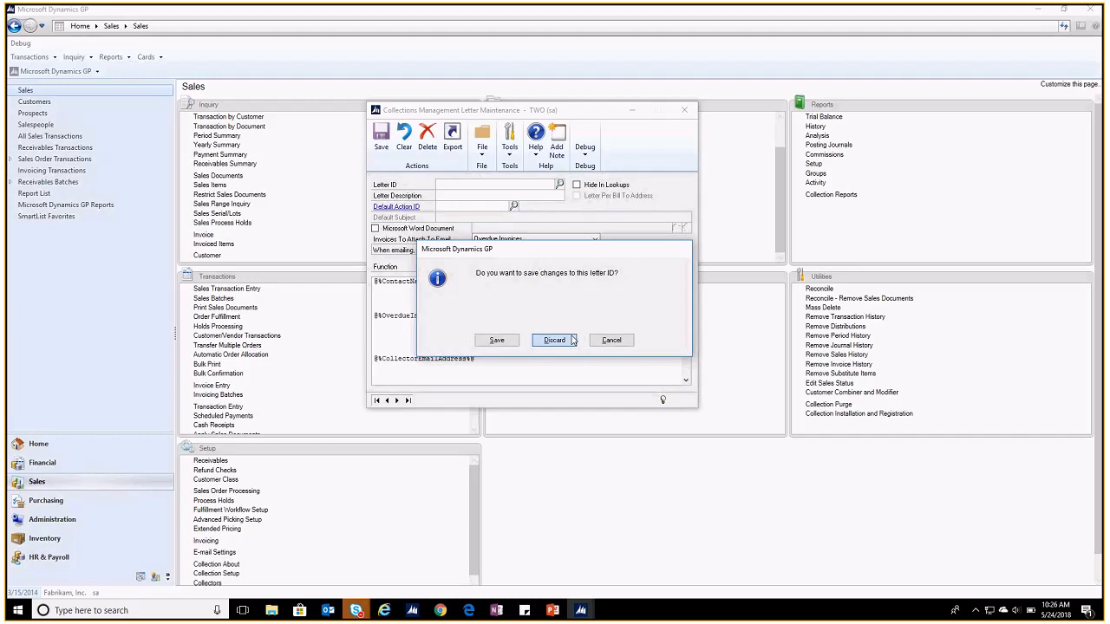
{"action": "left_click", "coordinate": [554, 340]}
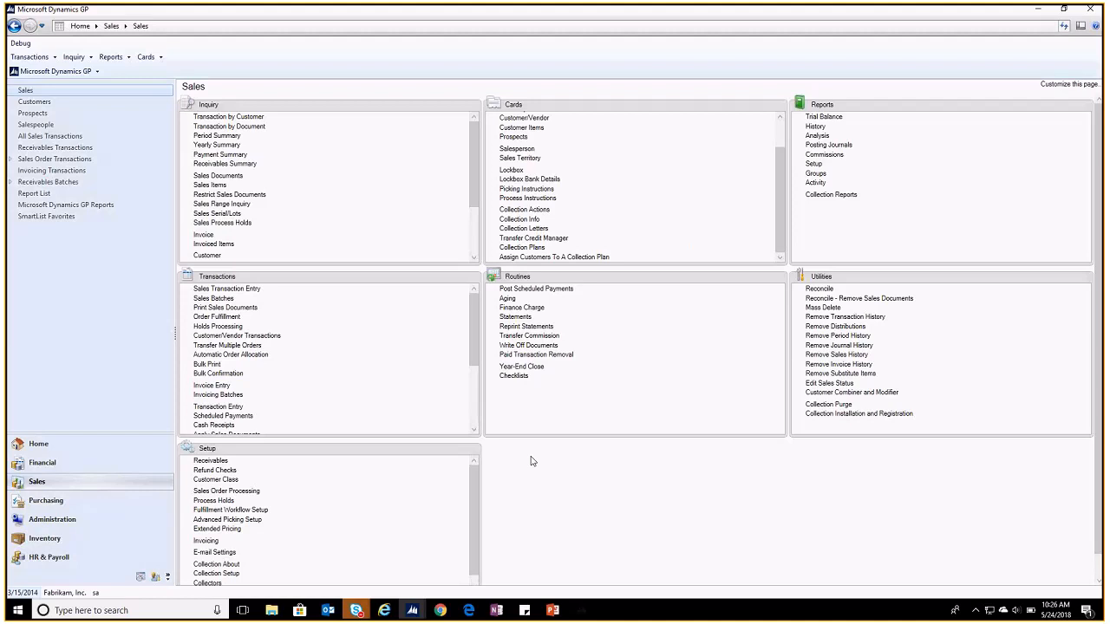
Look at the Collection Sample Data options for creating actions, letters and plans, and cancel without processing them
{"action": "scroll", "coordinate": [488, 476], "scroll_direction": "down", "scroll_amount": 1}
{"action": "scroll", "coordinate": [263, 577], "scroll_direction": "down", "scroll_amount": 1}
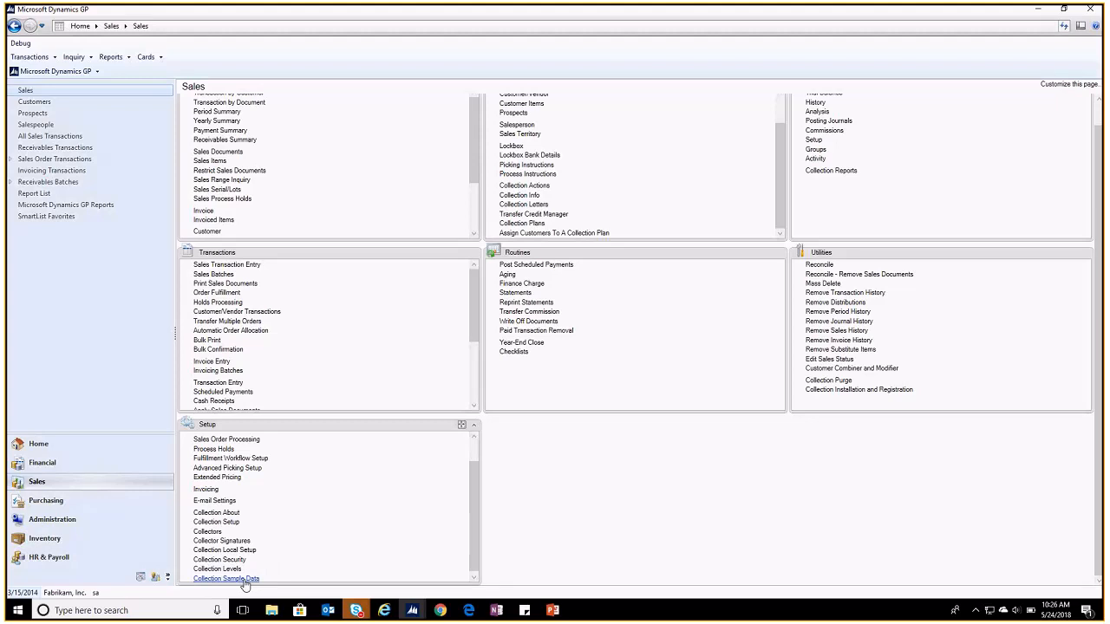
{"action": "left_click", "coordinate": [245, 581]}
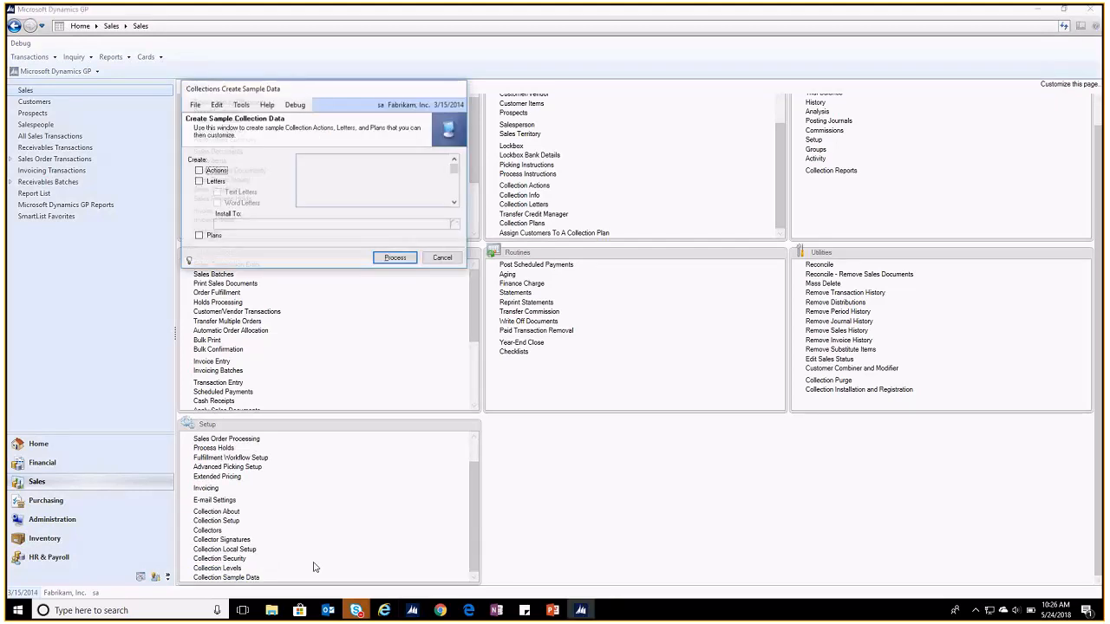
{"action": "left_click", "coordinate": [442, 257]}
Open the Collections Management Main Window from Home, and place its Build Query window over it
{"action": "left_click", "coordinate": [66, 444]}
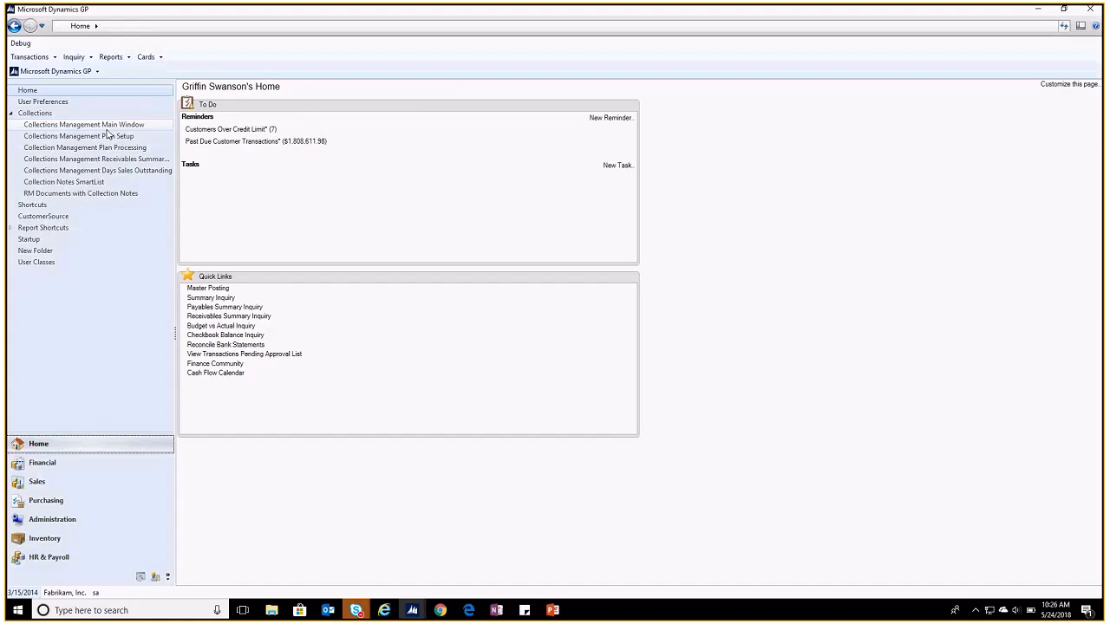
{"action": "left_click", "coordinate": [107, 129]}
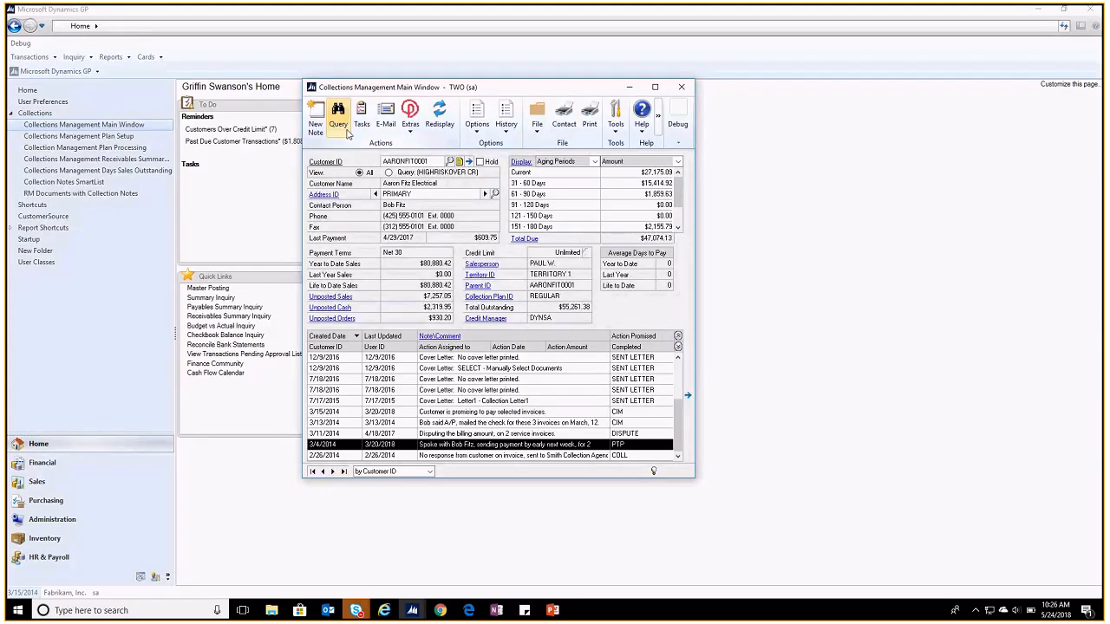
{"action": "left_click", "coordinate": [345, 130]}
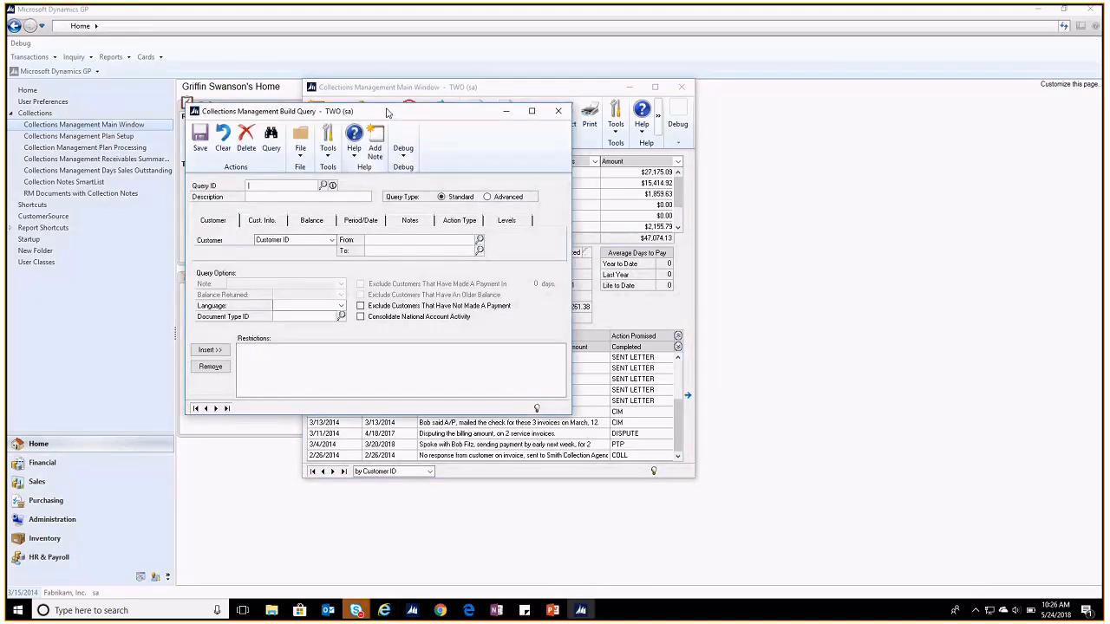
{"action": "left_click_drag", "start_coordinate": [388, 113], "coordinate": [507, 158]}
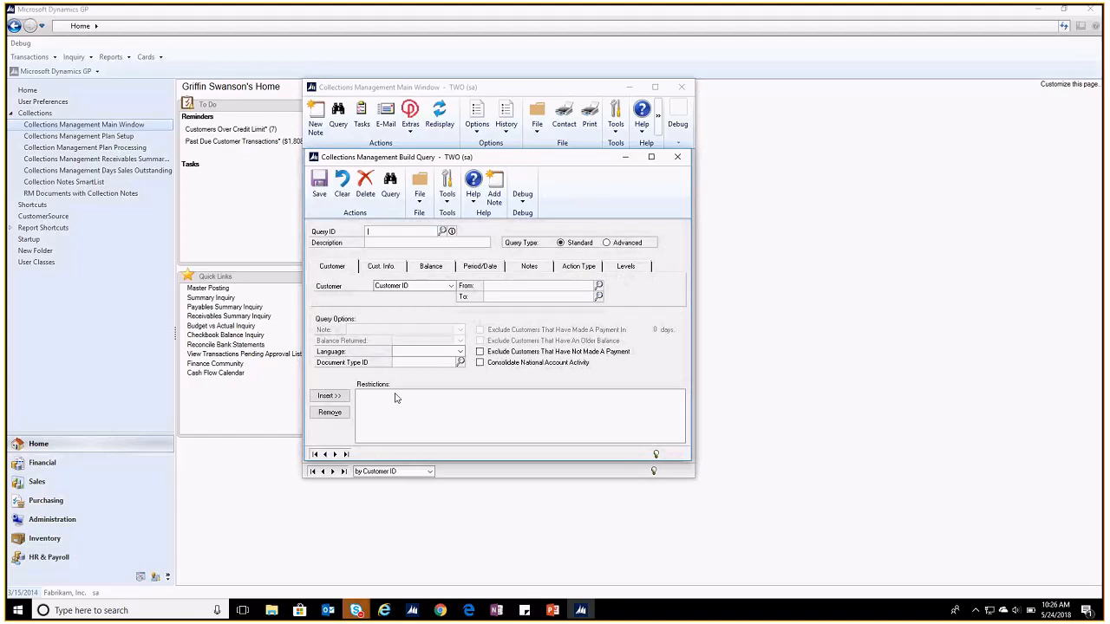
Review the query restriction choices for Customer, Customer Info, Balance and Period/Date
{"action": "left_click", "coordinate": [431, 288]}
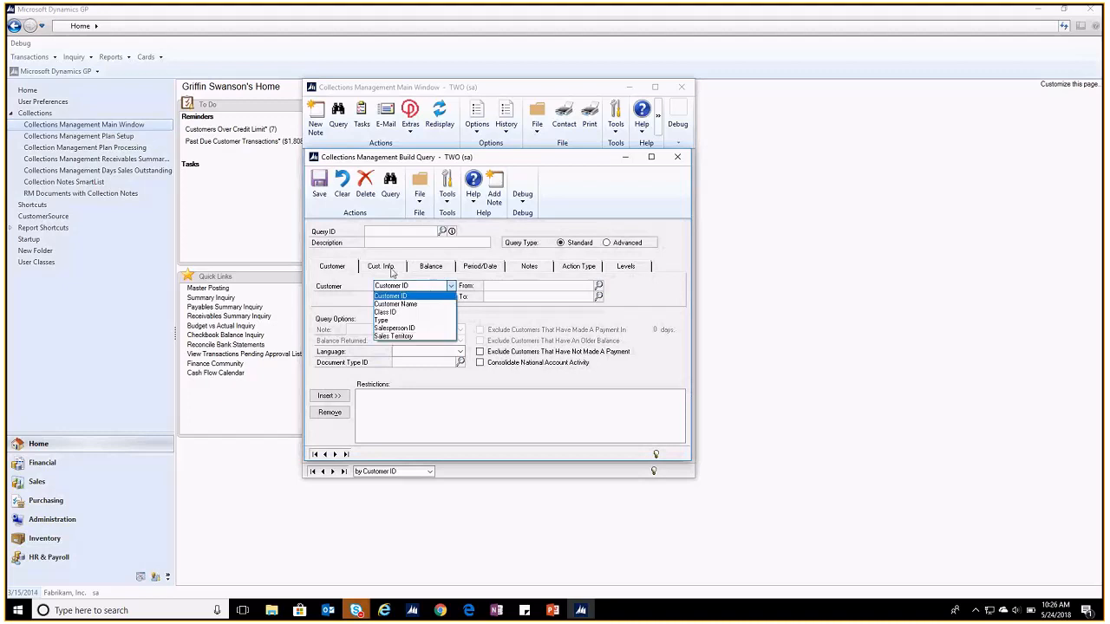
{"action": "left_click", "coordinate": [389, 269]}
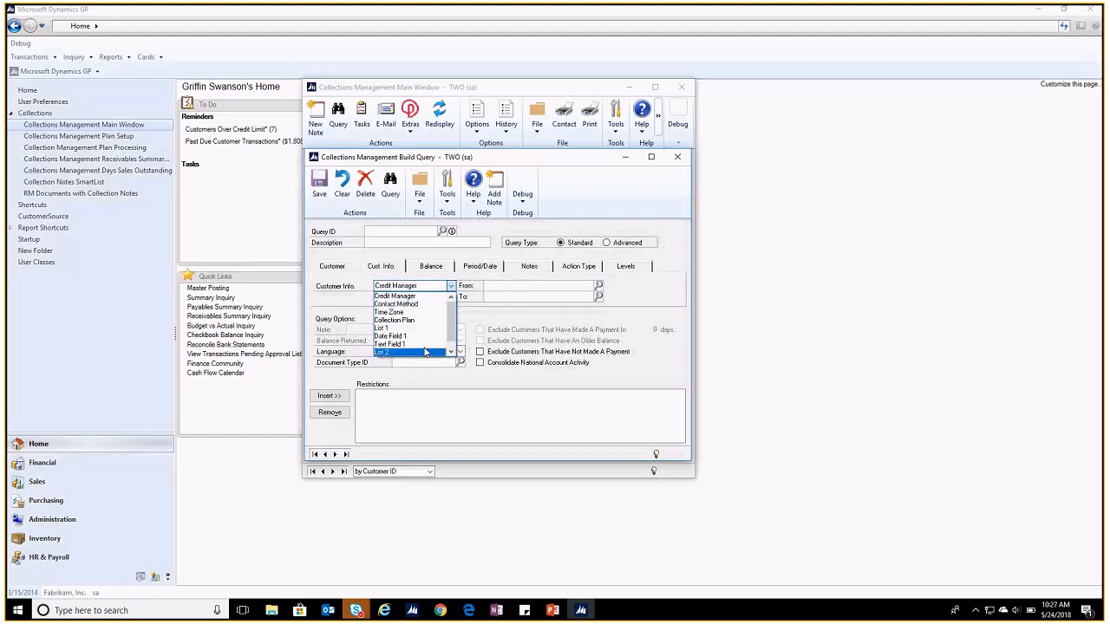
{"action": "left_click", "coordinate": [431, 266]}
{"action": "left_click", "coordinate": [427, 287]}
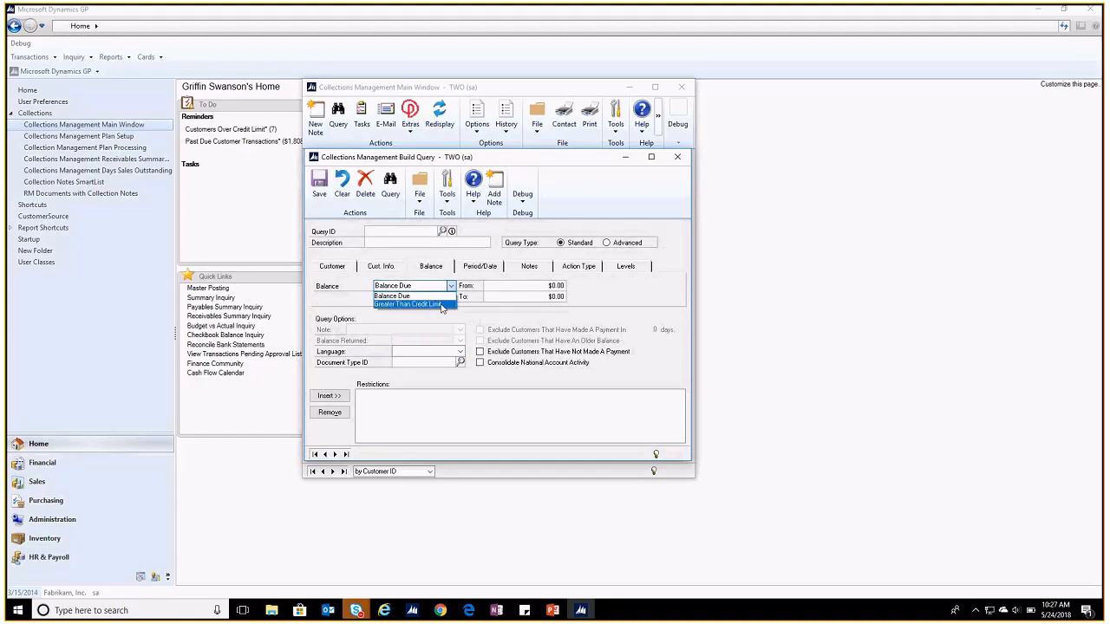
{"action": "left_click", "coordinate": [480, 267]}
{"action": "left_click", "coordinate": [471, 271]}
{"action": "left_click", "coordinate": [427, 286]}
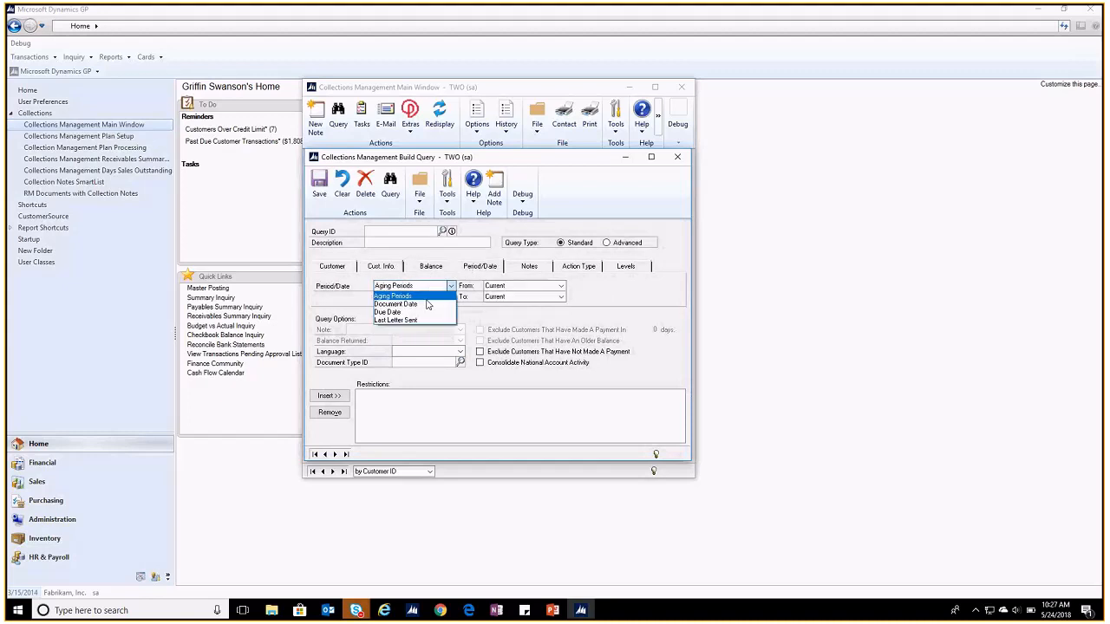
Review the query restriction choices for Notes and Action Type, leaving the action type at None
{"action": "left_click", "coordinate": [536, 271]}
{"action": "left_click", "coordinate": [423, 290]}
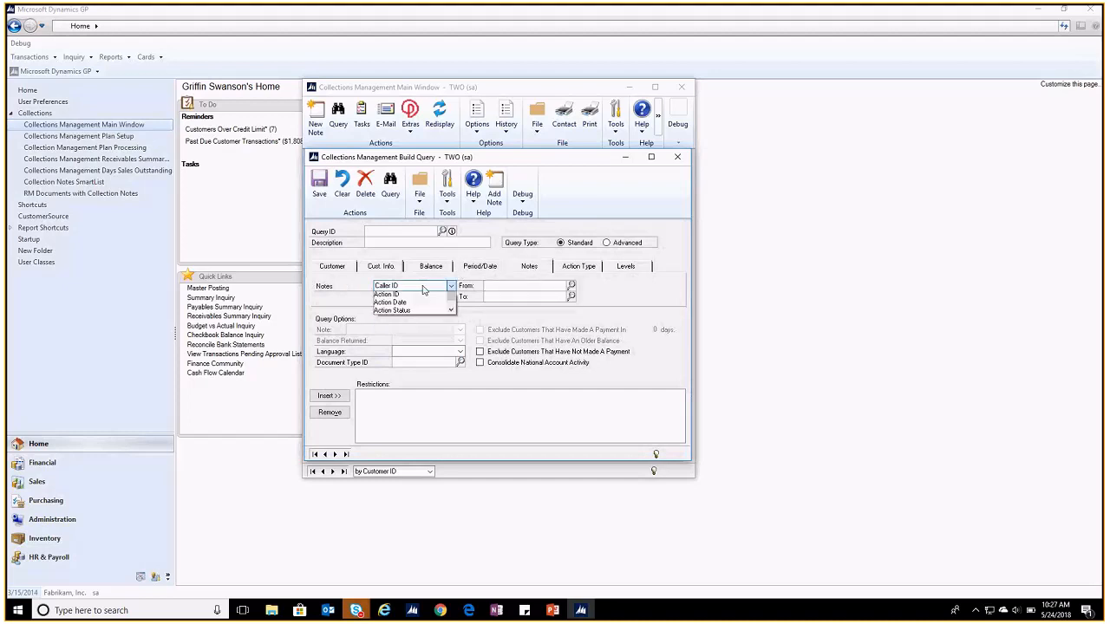
{"action": "left_click", "coordinate": [577, 270]}
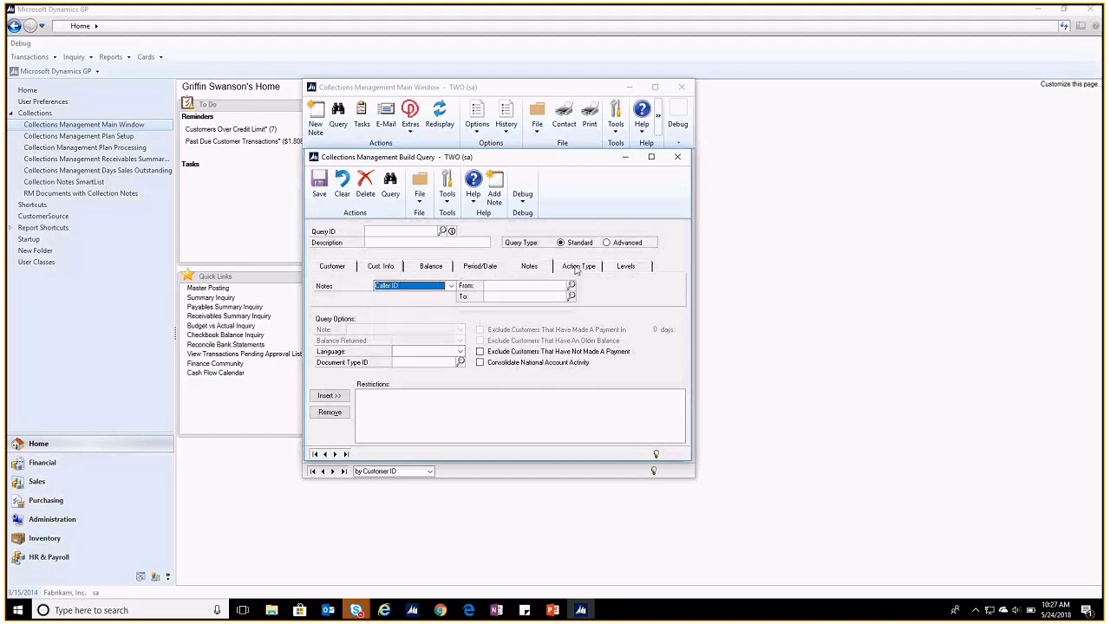
{"action": "left_click", "coordinate": [577, 268]}
{"action": "left_click", "coordinate": [450, 286]}
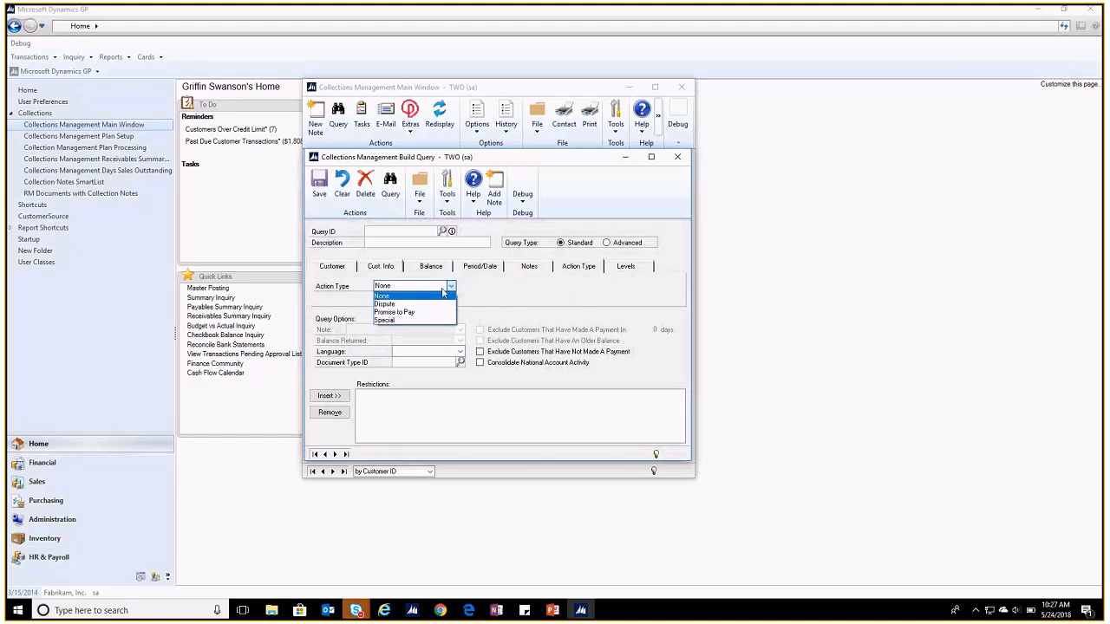
{"action": "left_click", "coordinate": [443, 296]}
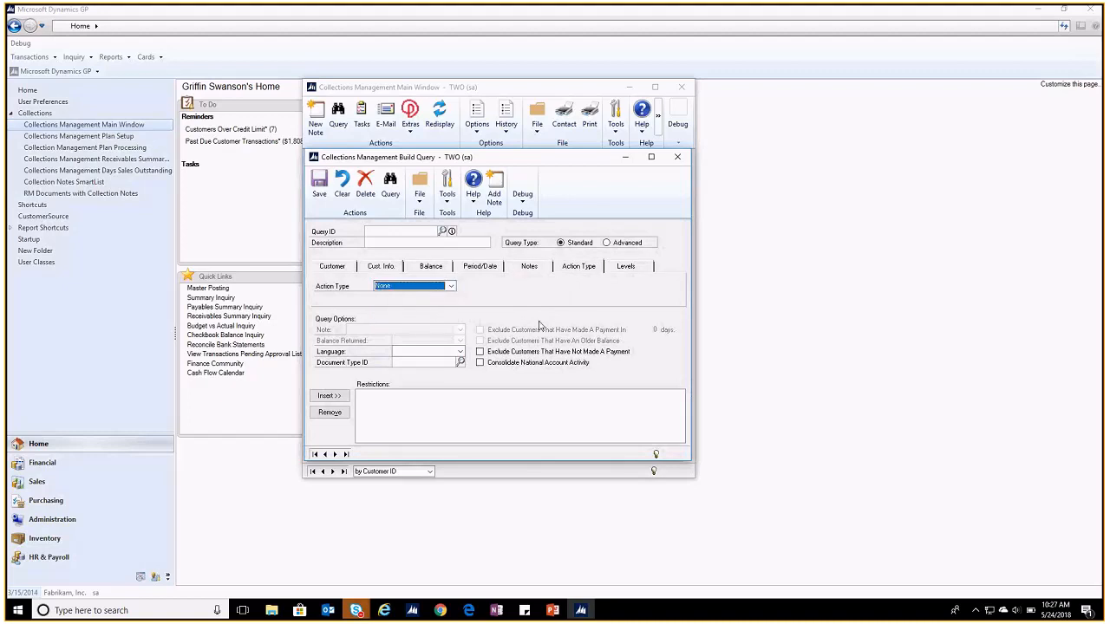
Load the saved HIGHRISKOVER CR query and run it, refreshing the current query results
{"action": "left_click", "coordinate": [442, 232]}
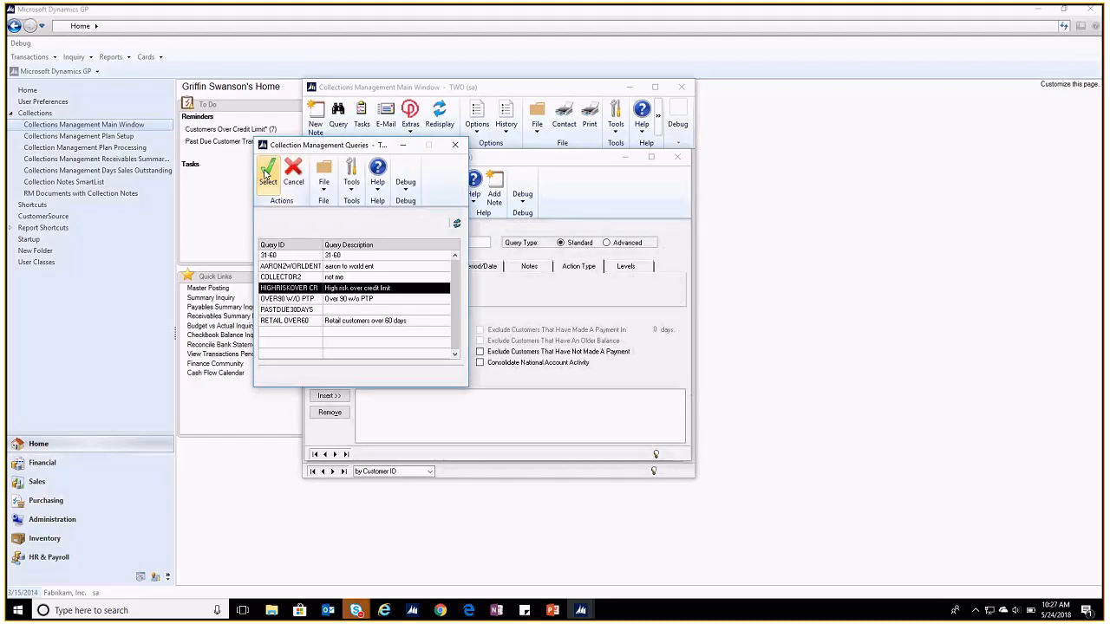
{"action": "left_click", "coordinate": [267, 174]}
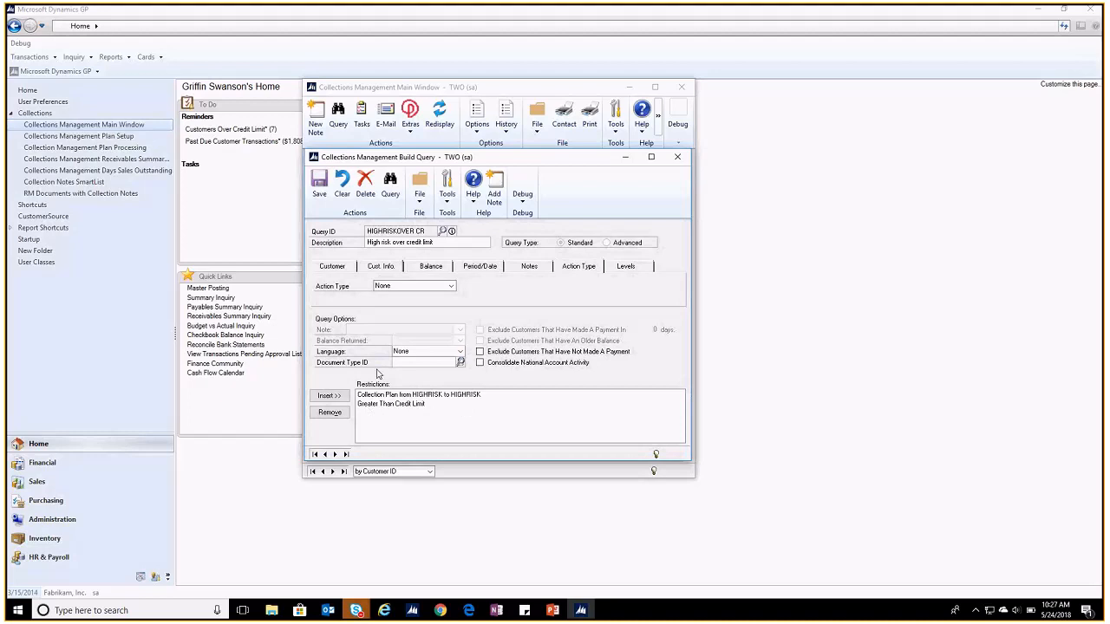
{"action": "left_click", "coordinate": [390, 191]}
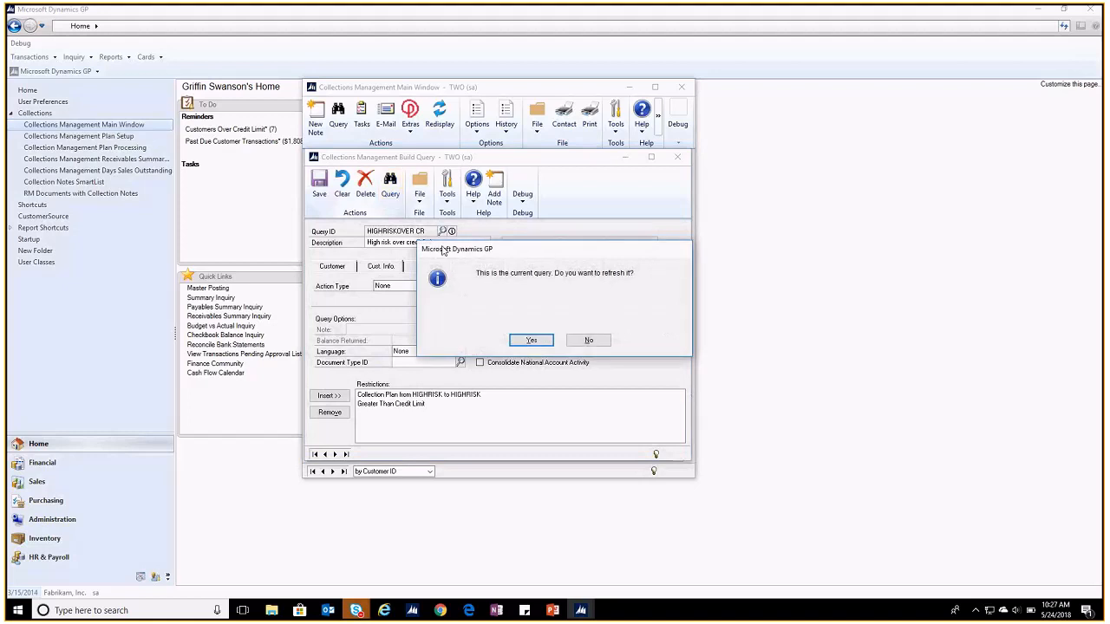
{"action": "left_click", "coordinate": [533, 342]}
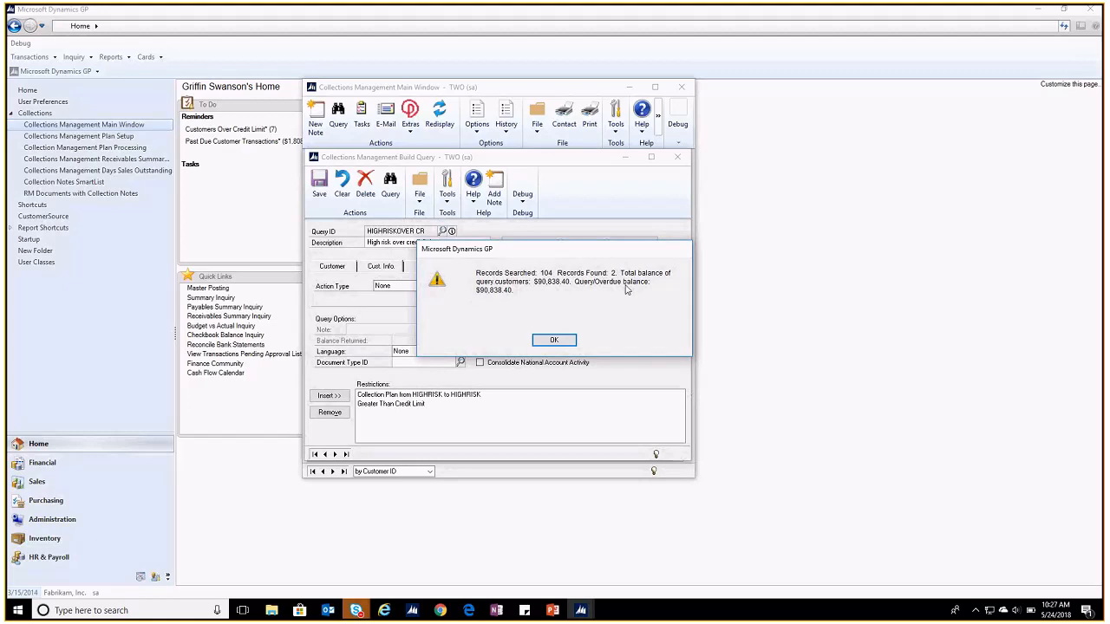
{"action": "left_click", "coordinate": [552, 340]}
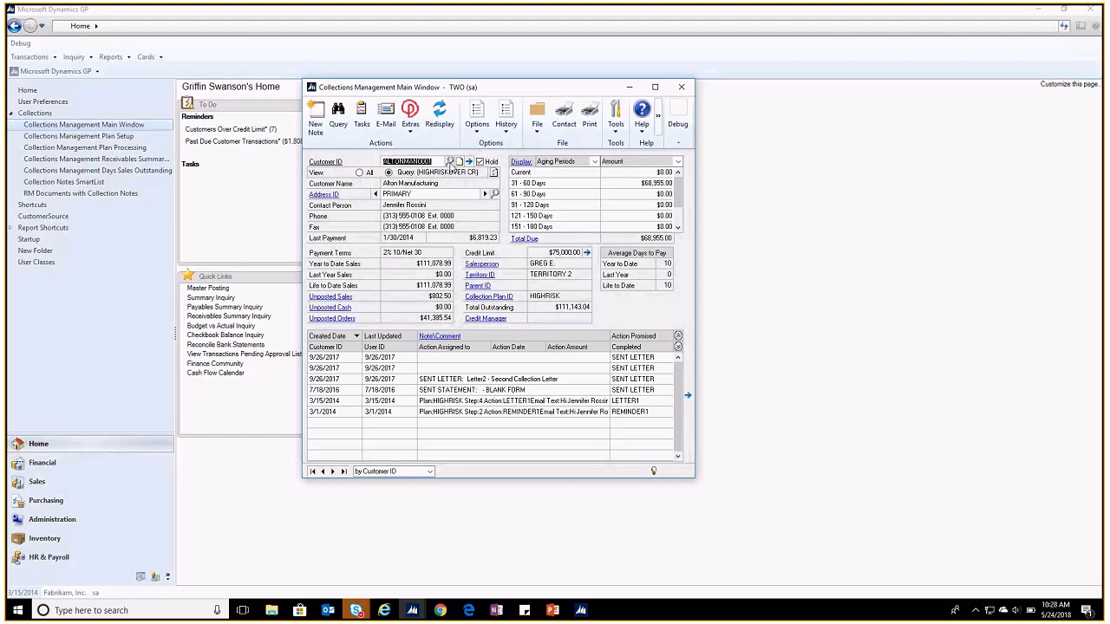
View the list of customers returned by the query, and close the query results
{"action": "left_click", "coordinate": [449, 163]}
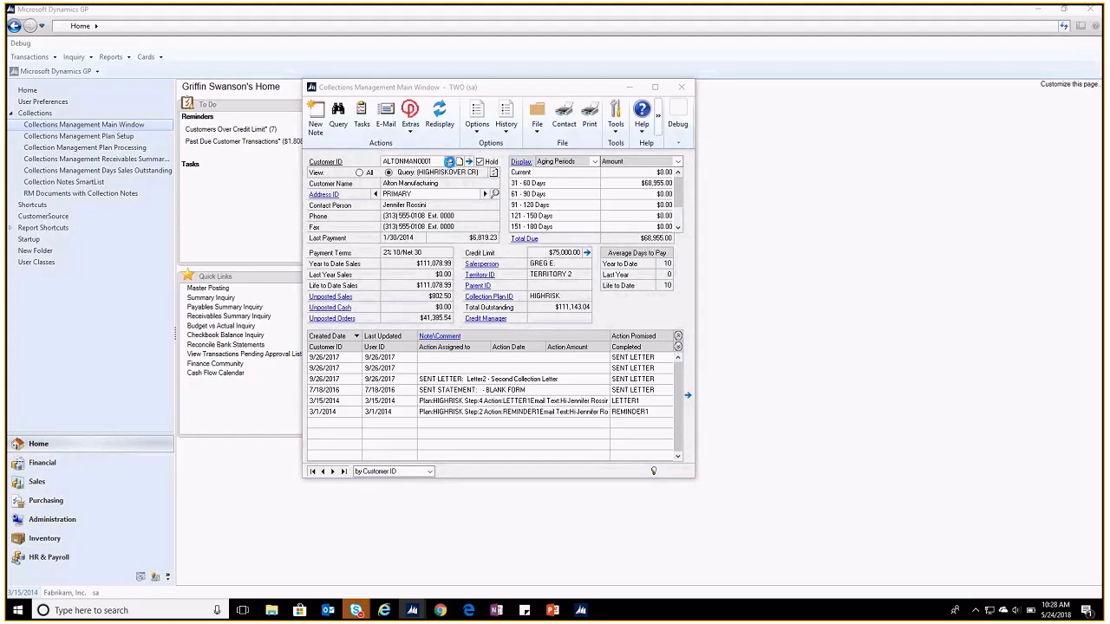
{"action": "left_click", "coordinate": [372, 244]}
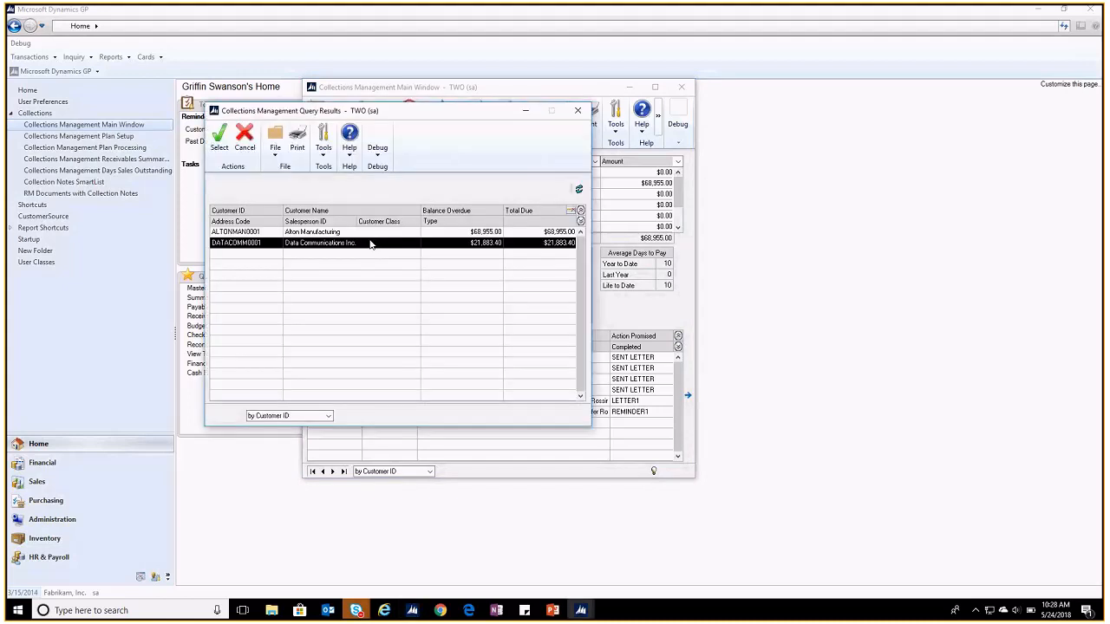
{"action": "left_click", "coordinate": [578, 111]}
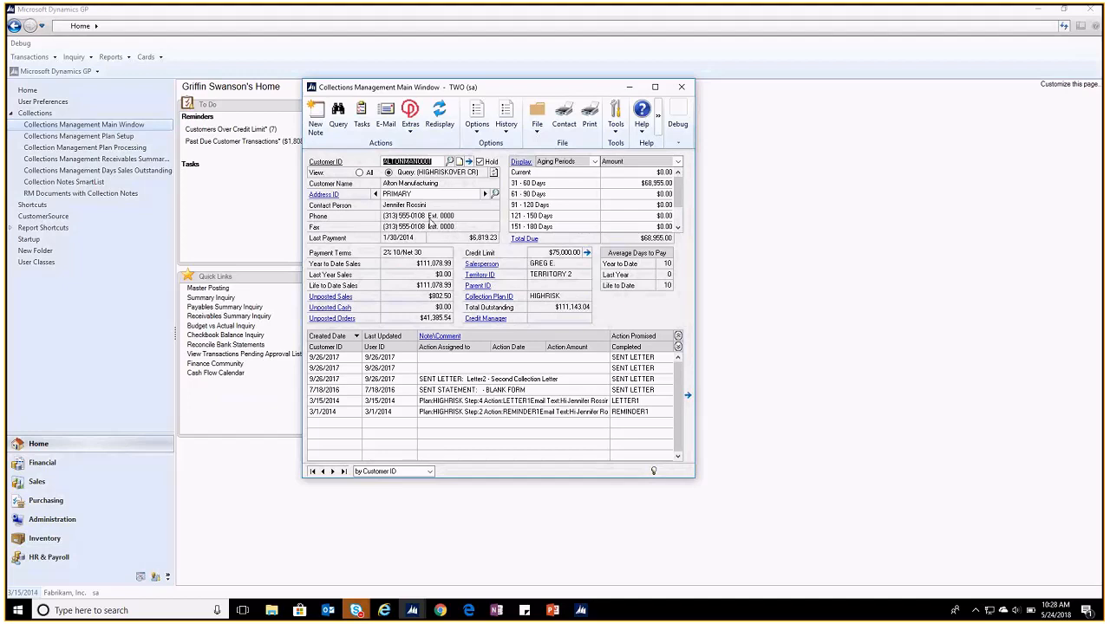
Open Query Letters from the Sales transactions for the current query, and close the query results list
{"action": "left_click", "coordinate": [70, 483]}
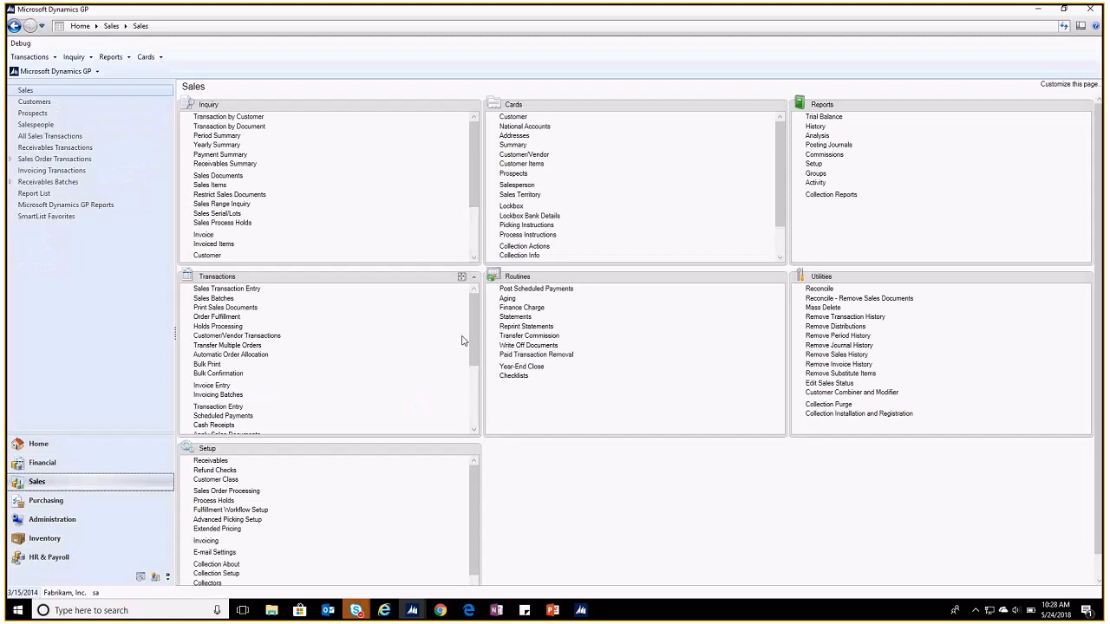
{"action": "scroll", "coordinate": [471, 335], "scroll_direction": "down", "scroll_amount": 1}
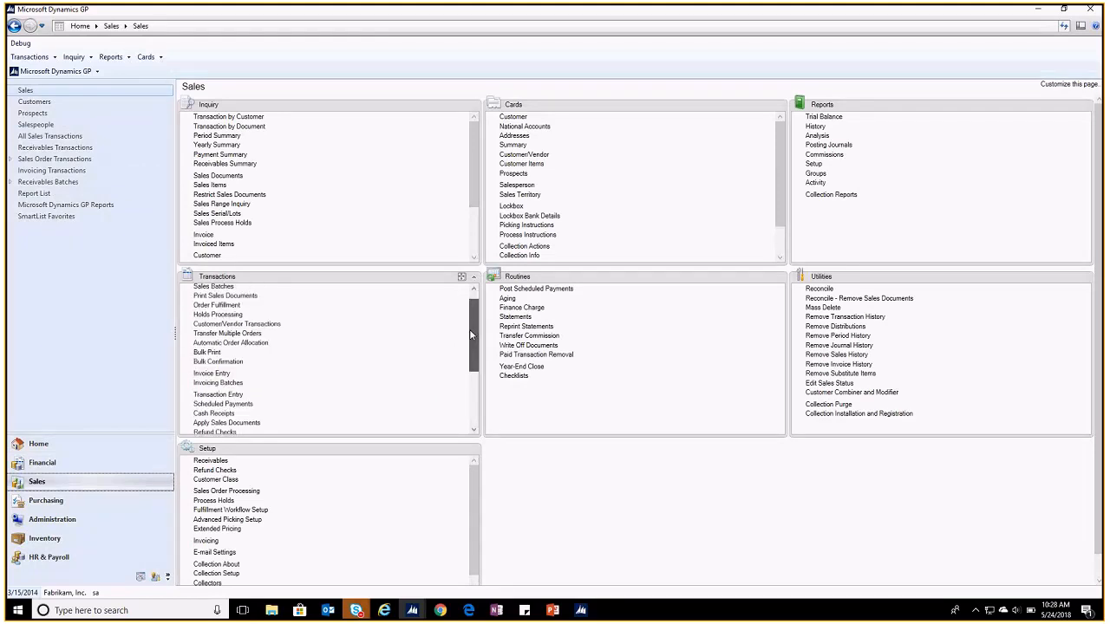
{"action": "scroll", "coordinate": [471, 334], "scroll_direction": "down", "scroll_amount": 4}
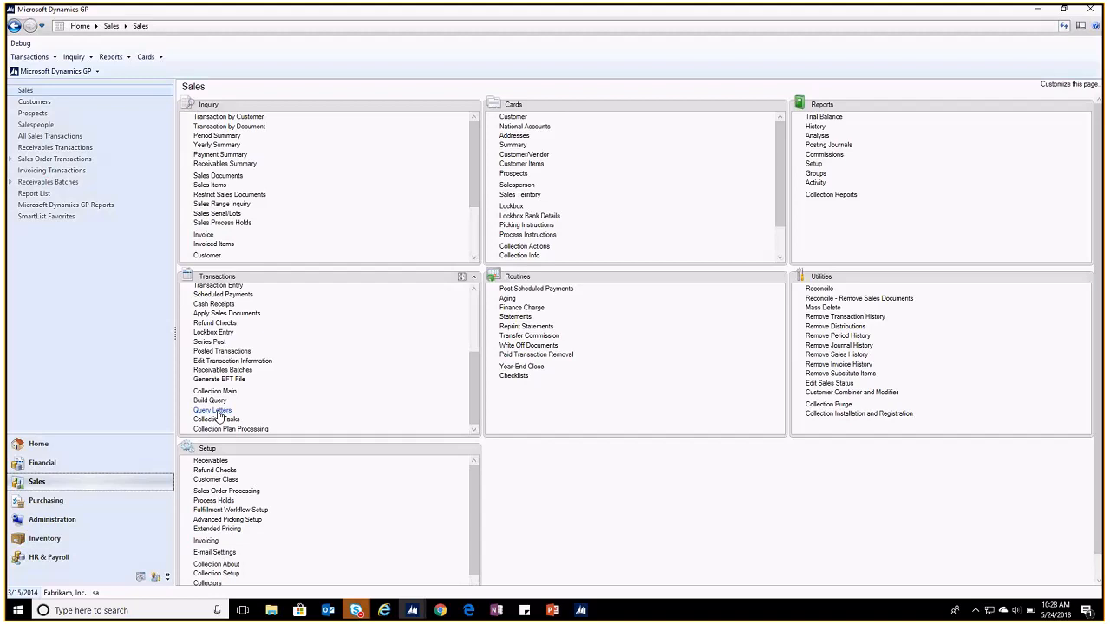
{"action": "left_click", "coordinate": [216, 413]}
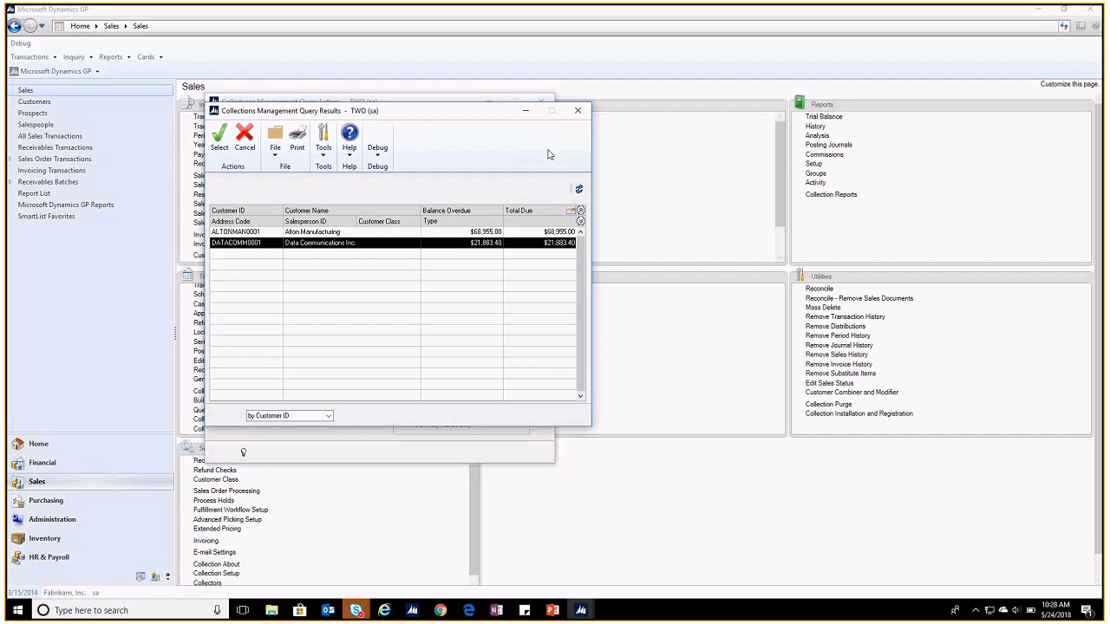
{"action": "left_click", "coordinate": [578, 111]}
Try enabling letters, statements and documents for printing, and view the Documents to Print choices
{"action": "left_click", "coordinate": [250, 240]}
{"action": "left_click", "coordinate": [263, 315]}
{"action": "left_click", "coordinate": [262, 337]}
{"action": "left_click", "coordinate": [275, 364]}
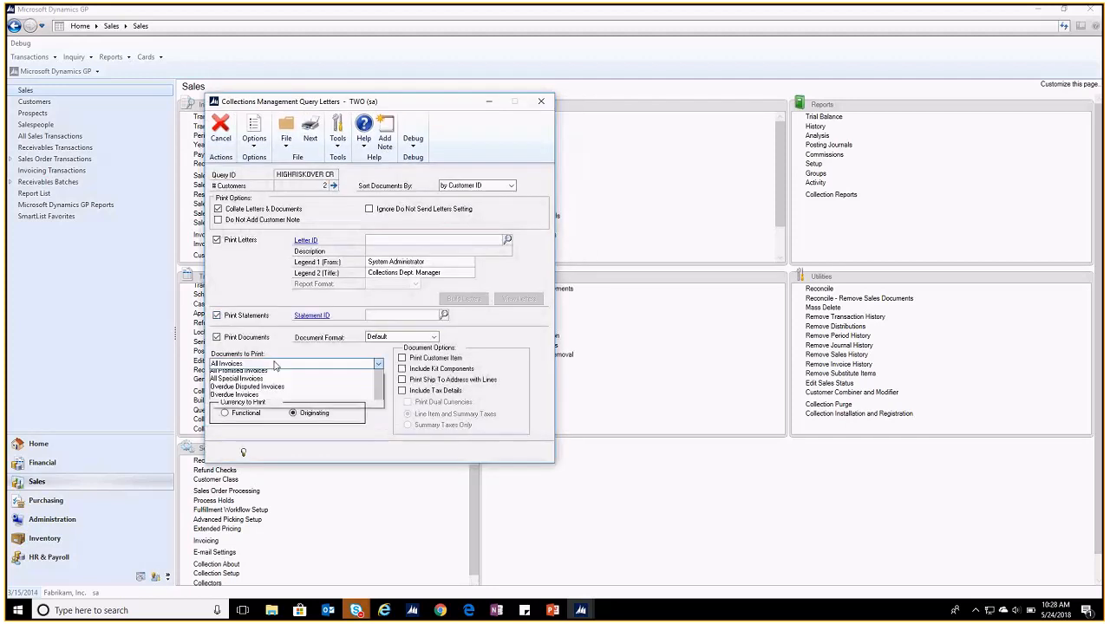
{"action": "left_click", "coordinate": [220, 244]}
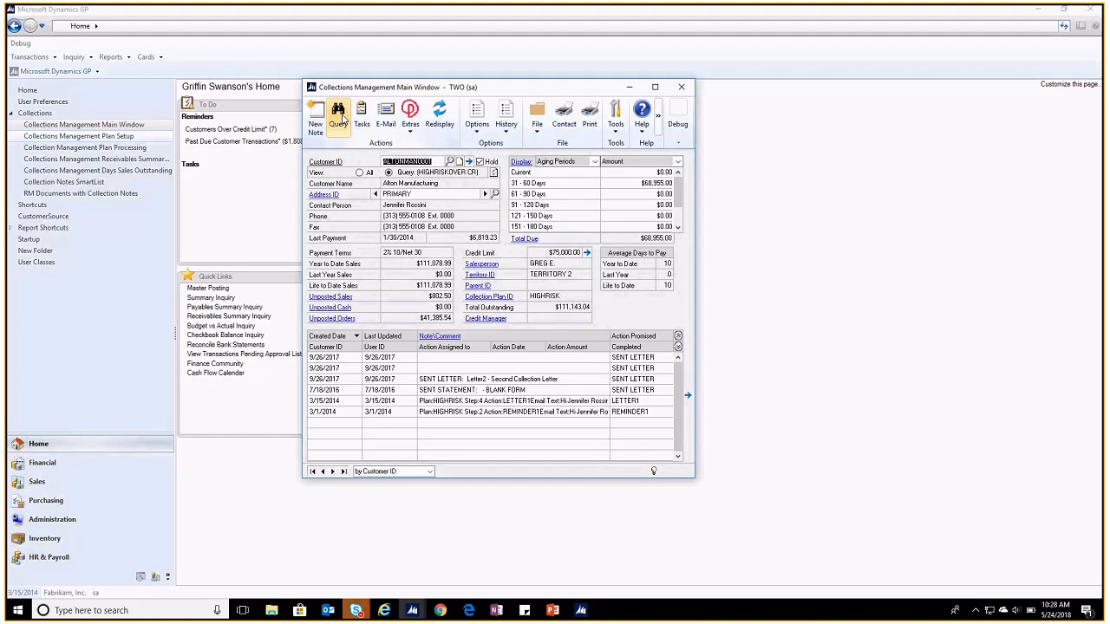
Compare the Advanced SQL query type with the Standard type in a blank query, and close the query builder
{"action": "left_click", "coordinate": [339, 115]}
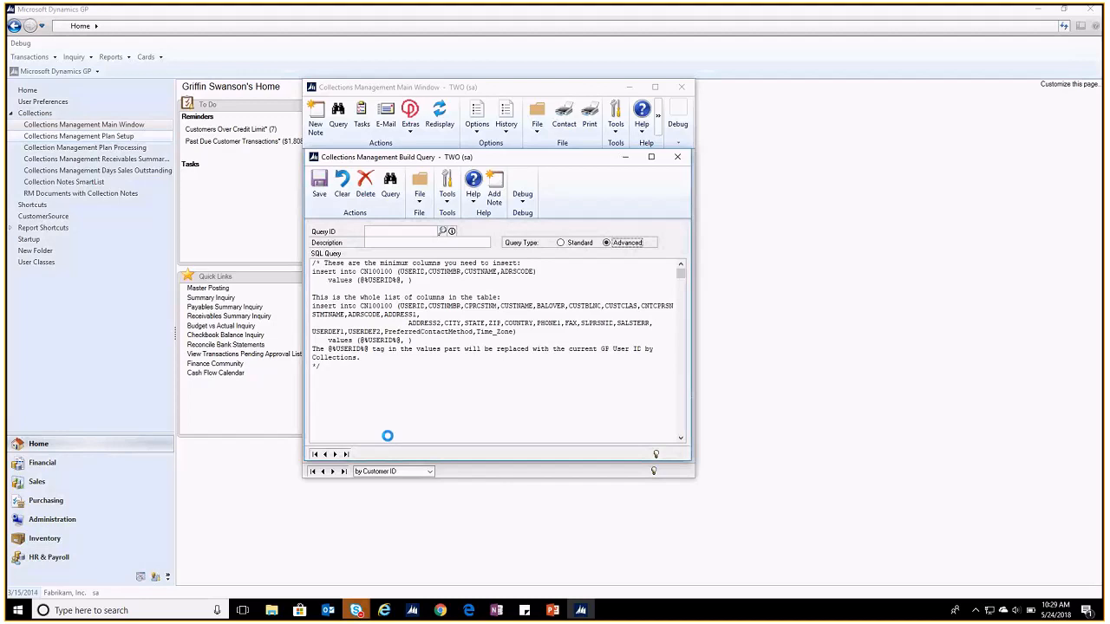
{"action": "left_click", "coordinate": [573, 243]}
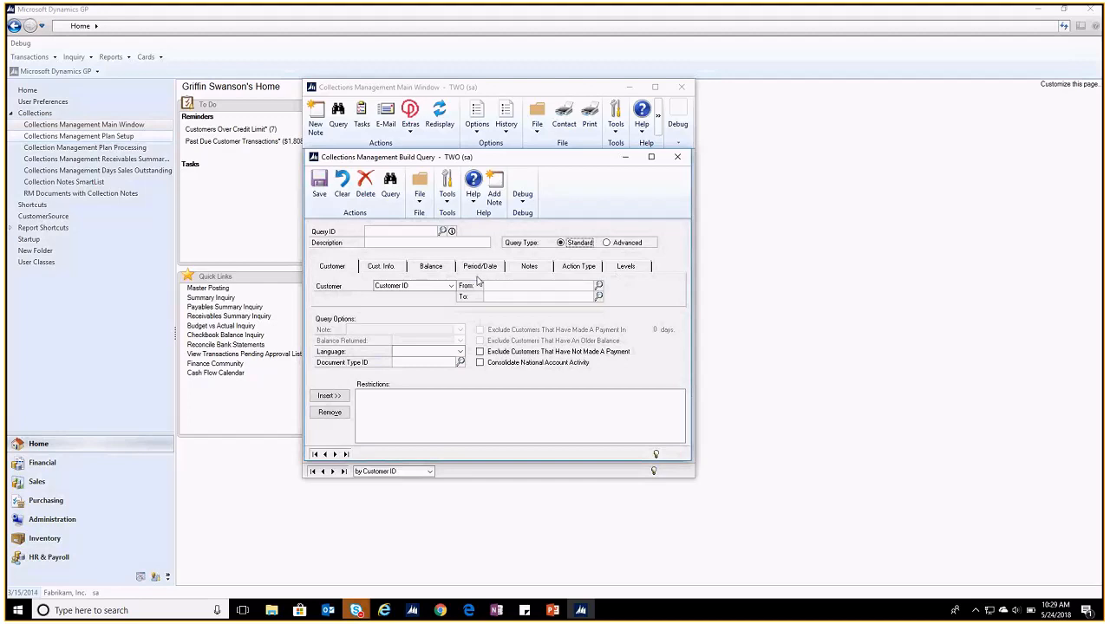
{"action": "left_click", "coordinate": [607, 244]}
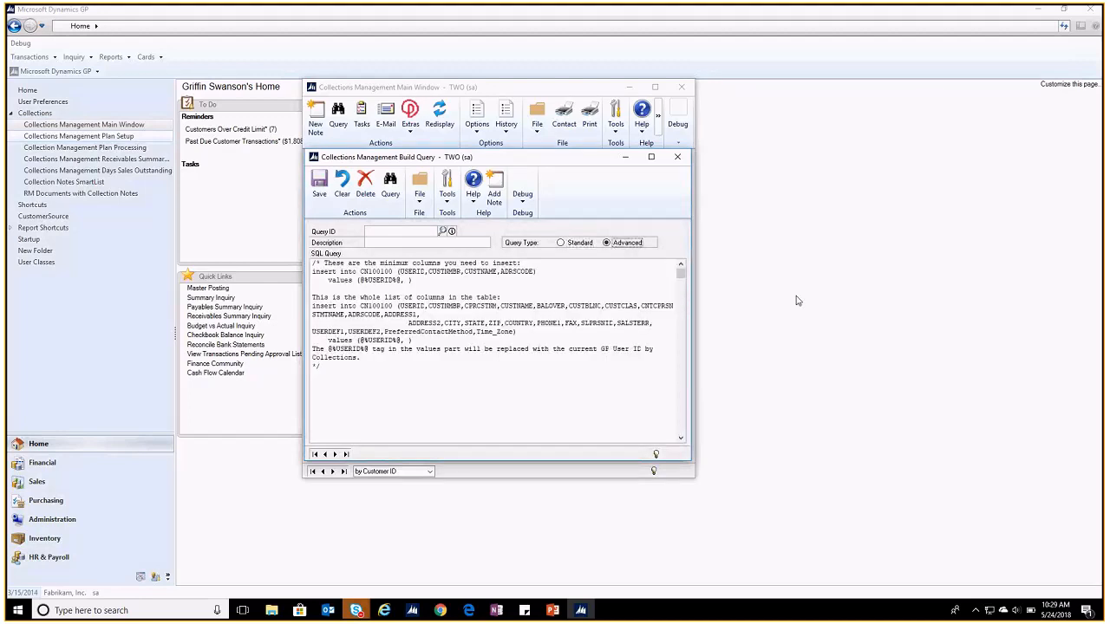
{"action": "left_click", "coordinate": [676, 159]}
{"action": "left_click", "coordinate": [546, 340]}
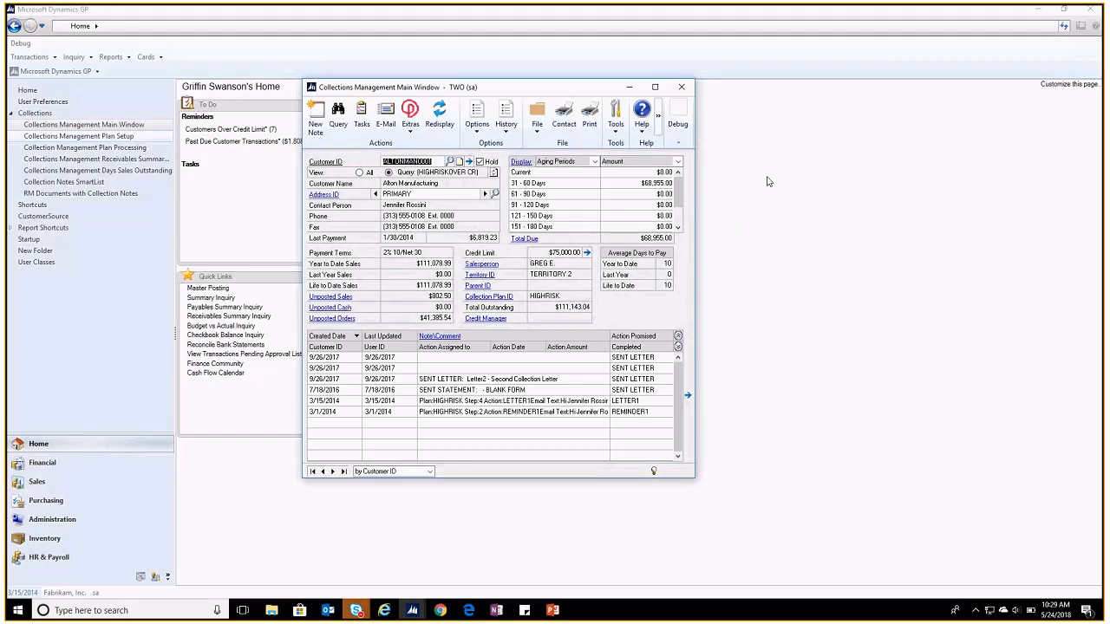
Close the Collections Management Main Window, and open a blank Collections Management Plan Setup window
{"action": "left_click", "coordinate": [683, 88]}
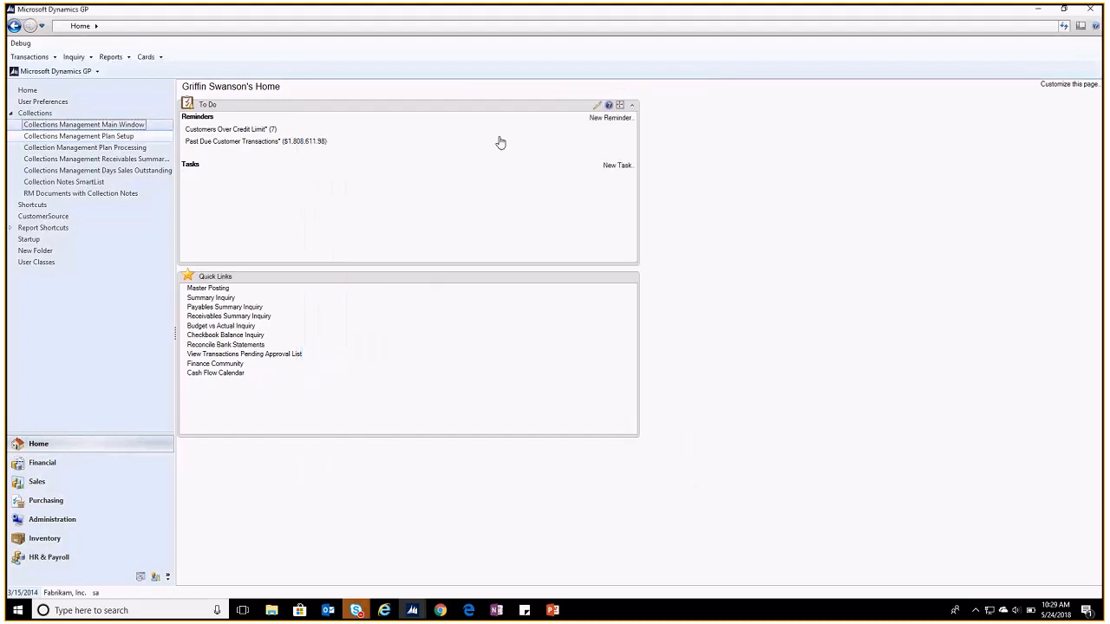
{"action": "left_click", "coordinate": [124, 137]}
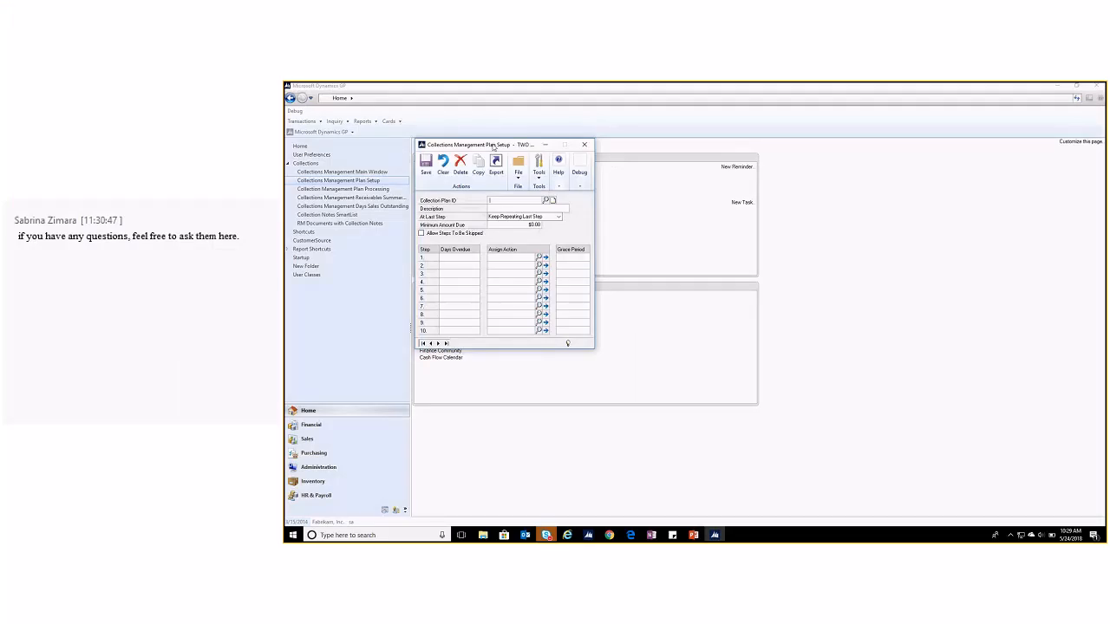
{"action": "left_click_drag", "start_coordinate": [492, 147], "coordinate": [520, 157]}
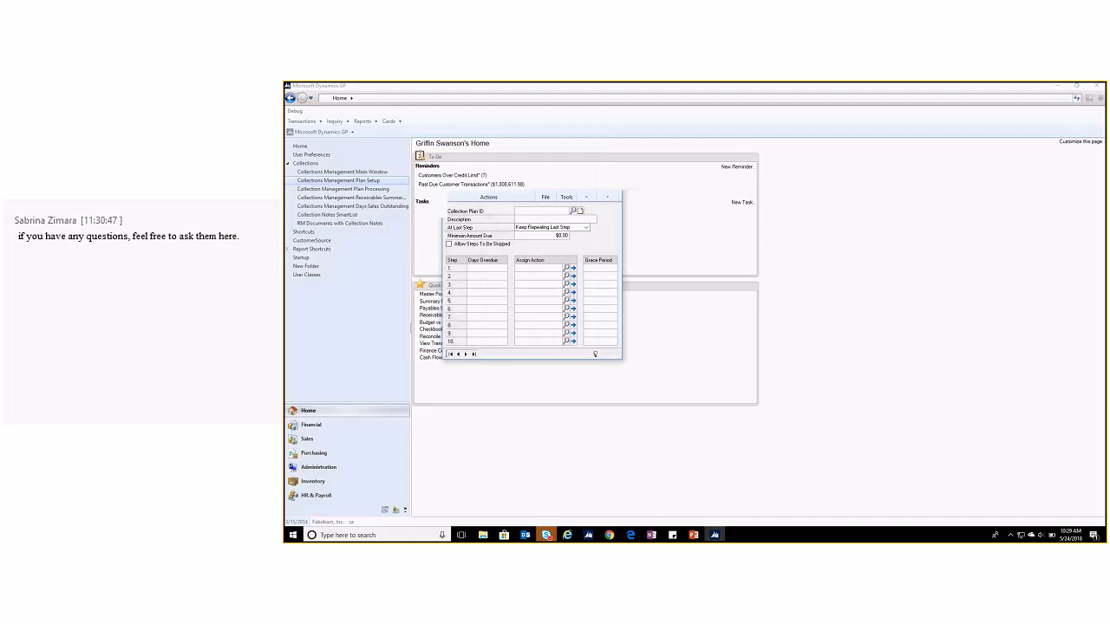
{"action": "left_click_drag", "start_coordinate": [520, 158], "coordinate": [604, 201]}
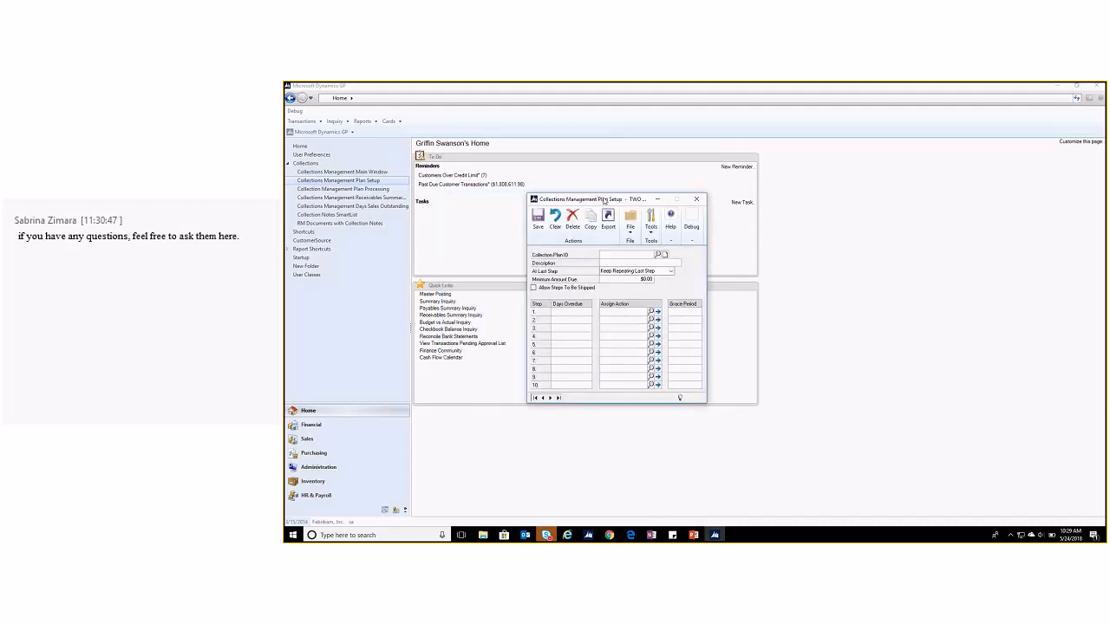
{"action": "left_click_drag", "start_coordinate": [604, 202], "coordinate": [605, 208]}
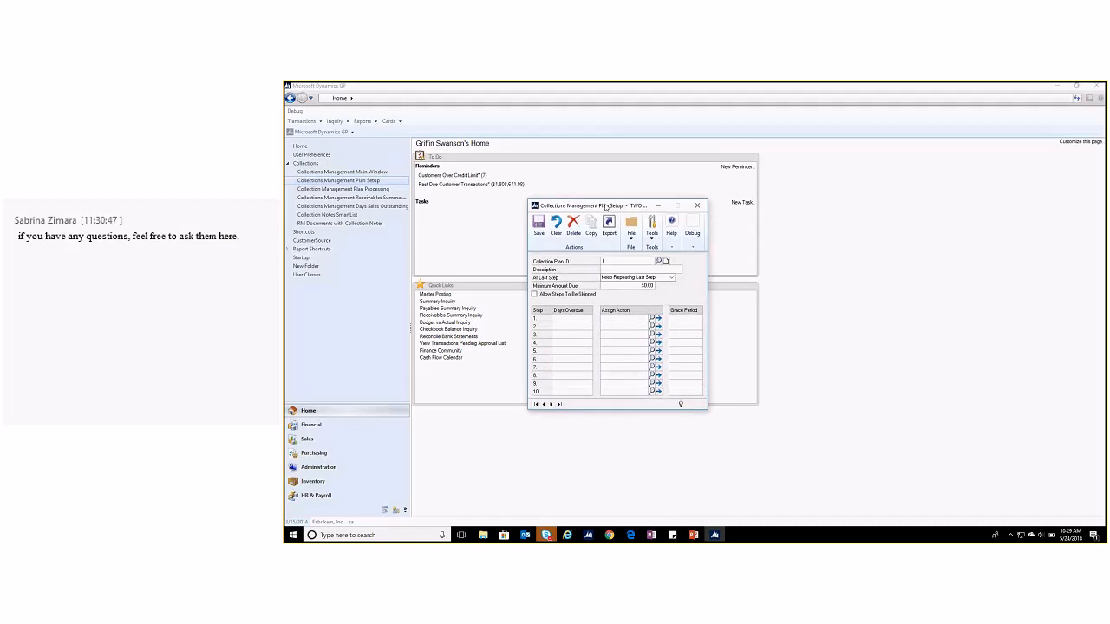
{"action": "left_click_drag", "start_coordinate": [605, 208], "coordinate": [615, 224]}
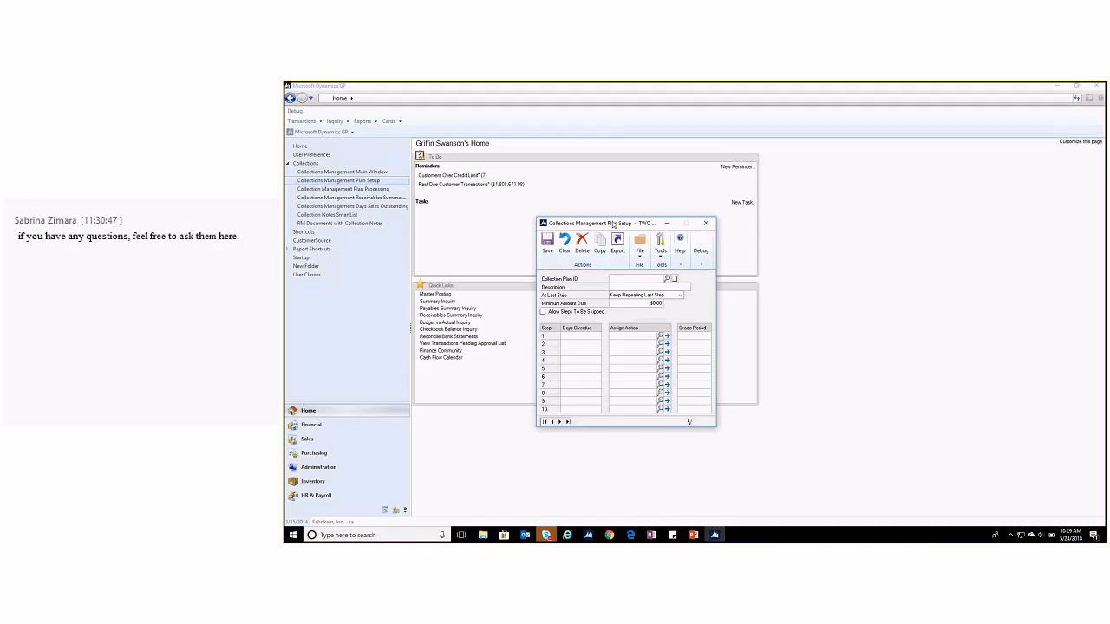
{"action": "left_click_drag", "start_coordinate": [613, 224], "coordinate": [643, 209]}
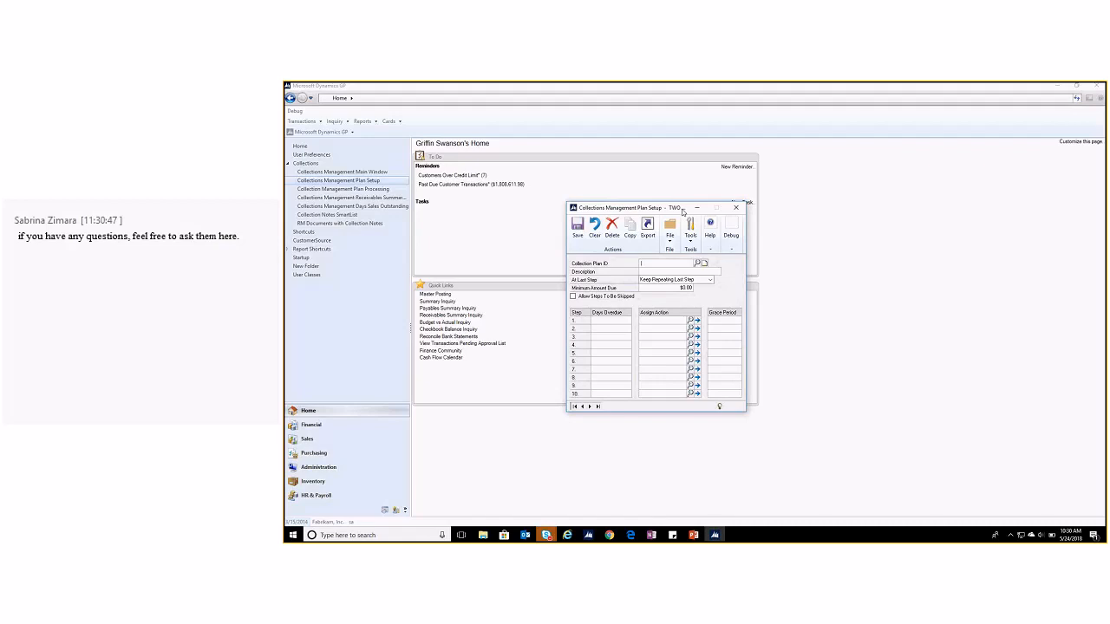
{"action": "left_click_drag", "start_coordinate": [683, 211], "coordinate": [682, 199]}
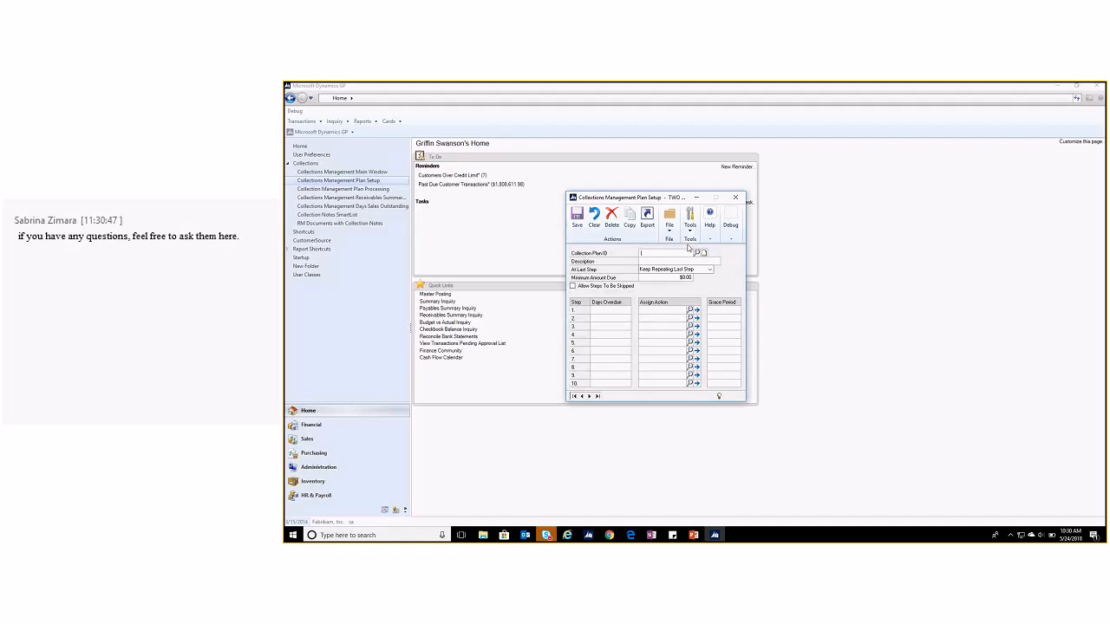
Look up and load the GOODCUSTOMERS collection plan, and browse on to the REGULAR plan
{"action": "left_click", "coordinate": [696, 252]}
{"action": "double_click", "coordinate": [464, 285]}
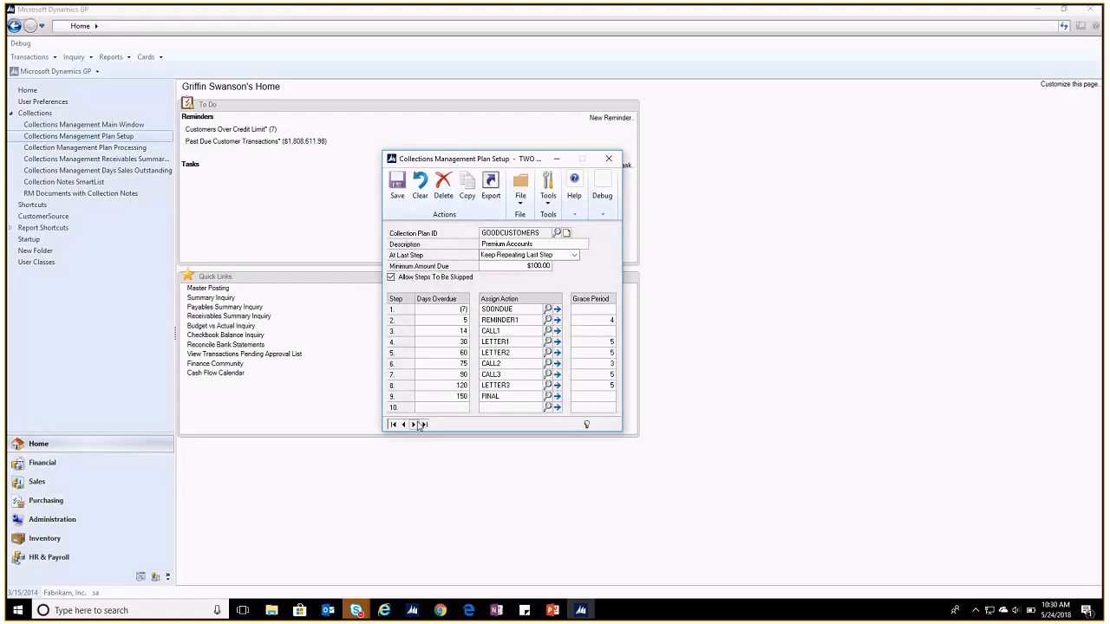
{"action": "left_click", "coordinate": [590, 396]}
{"action": "left_click_drag", "start_coordinate": [697, 262], "coordinate": [663, 262]}
{"action": "left_click", "coordinate": [414, 425]}
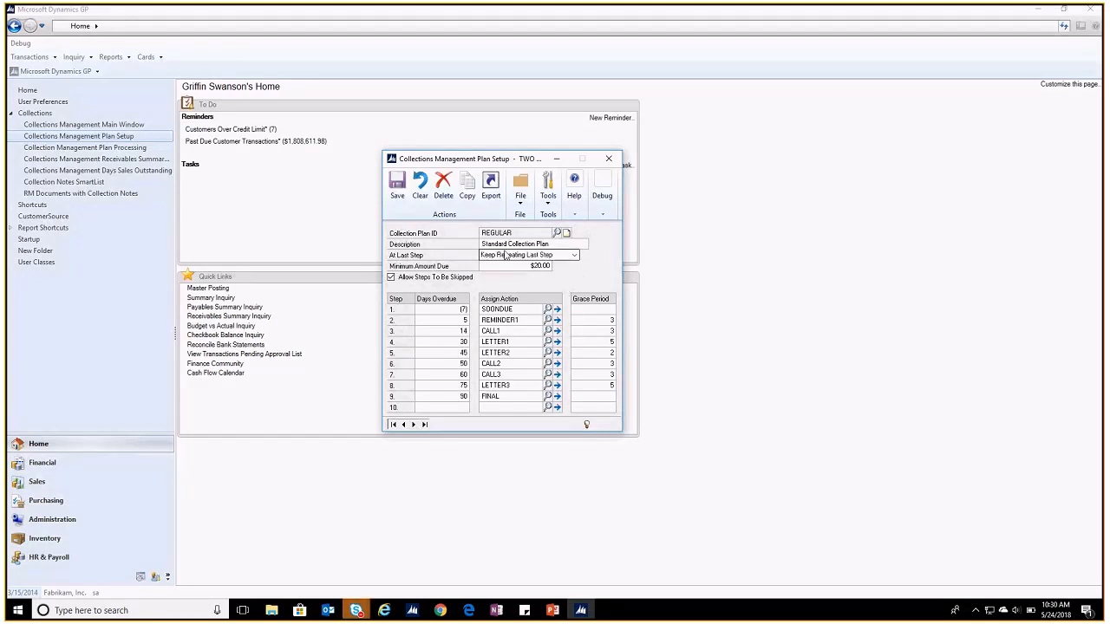
View the REGULAR plan's At Last Step choices, and enter -7 as the days overdue for step 1
{"action": "left_click", "coordinate": [573, 255]}
{"action": "left_click", "coordinate": [653, 249]}
{"action": "left_click", "coordinate": [580, 244]}
{"action": "left_click", "coordinate": [451, 311]}
{"action": "left_click", "coordinate": [451, 313]}
{"action": "type", "text": "-7"}
Open the SOONDUE action assigned to step 1, and open the maintenance window of its linked letter
{"action": "left_click", "coordinate": [496, 310]}
{"action": "left_click", "coordinate": [518, 310]}
{"action": "left_click", "coordinate": [560, 320]}
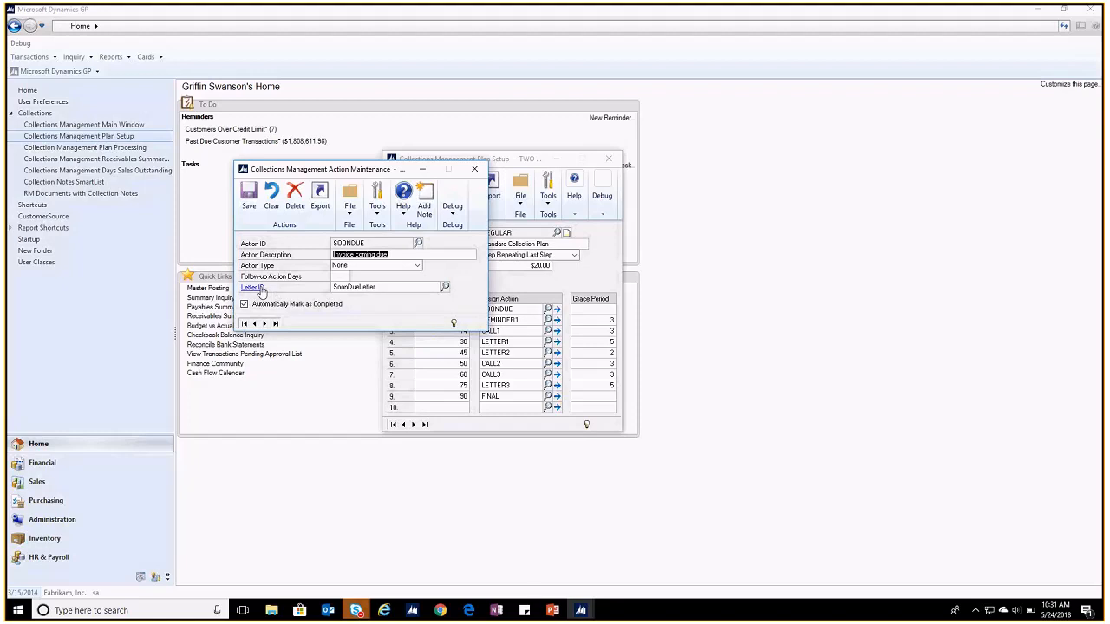
{"action": "left_click", "coordinate": [261, 288]}
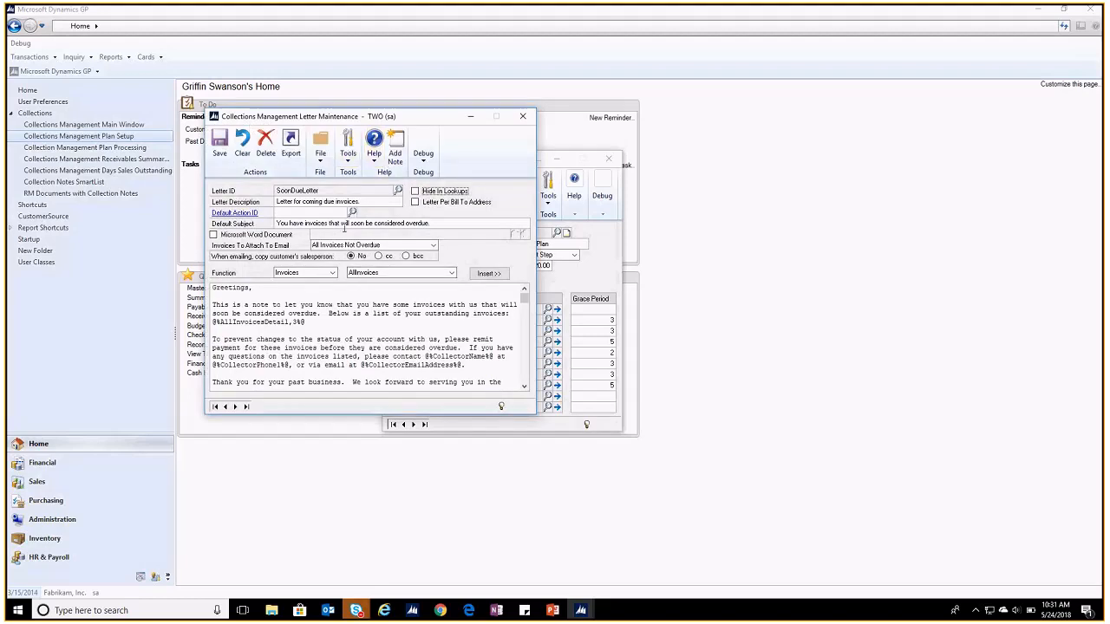
Examine the SoonDueLetter's subject and its invoice and collector contact placeholders, and close the letter and action windows
{"action": "double_click", "coordinate": [357, 223]}
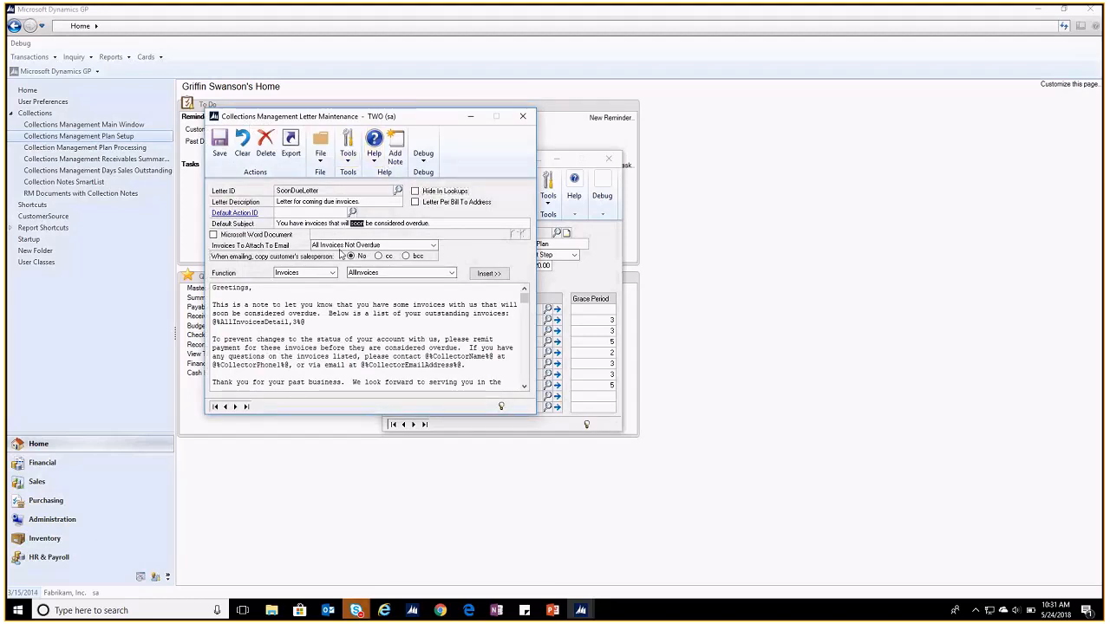
{"action": "left_click_drag", "start_coordinate": [305, 322], "coordinate": [212, 322]}
{"action": "left_click_drag", "start_coordinate": [294, 365], "coordinate": [215, 365]}
{"action": "left_click_drag", "start_coordinate": [424, 357], "coordinate": [360, 366]}
{"action": "left_click", "coordinate": [488, 369]}
{"action": "left_click", "coordinate": [521, 116]}
{"action": "left_click", "coordinate": [471, 171]}
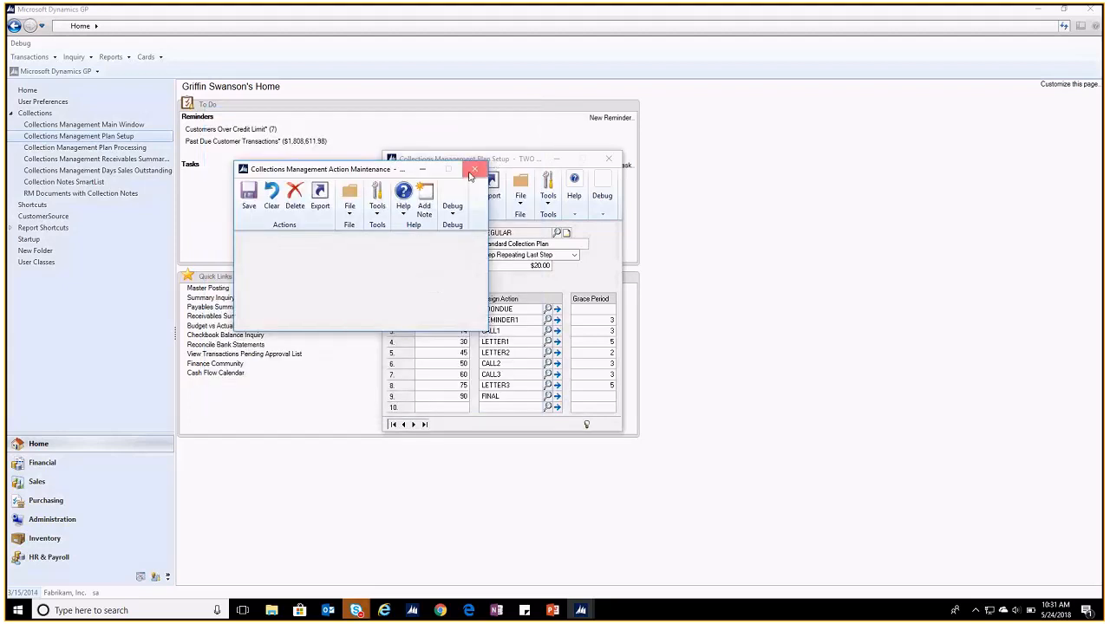
Review the days overdue and assigned actions of the REGULAR plan's steps 3, 4, 5 and 9
{"action": "left_click", "coordinate": [462, 332]}
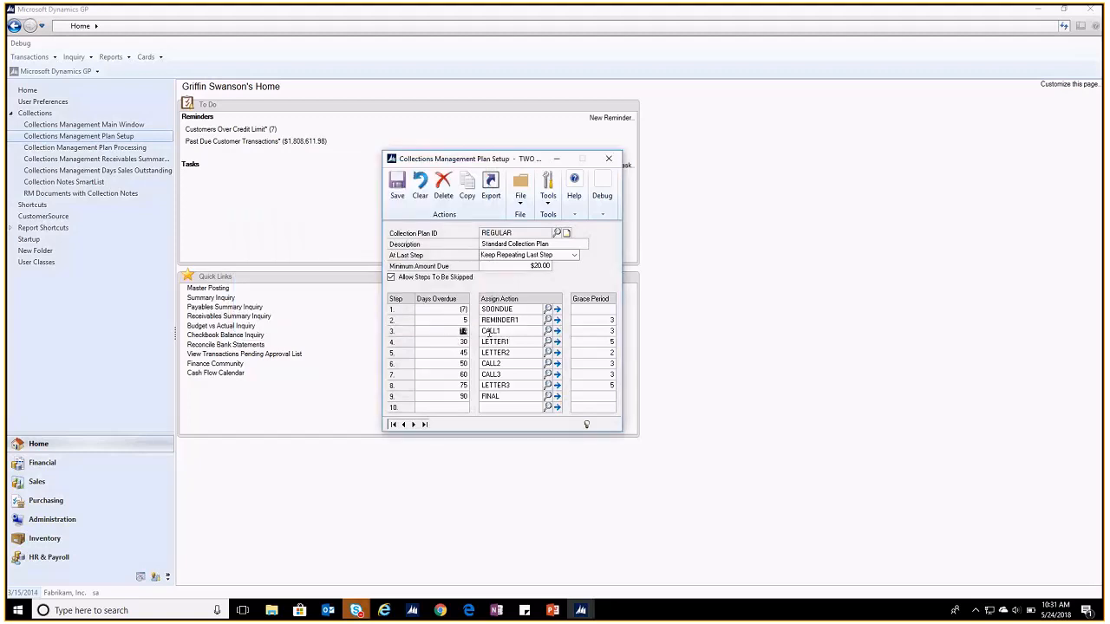
{"action": "left_click", "coordinate": [490, 332]}
{"action": "left_click", "coordinate": [463, 342]}
{"action": "left_click", "coordinate": [463, 353]}
{"action": "left_click", "coordinate": [493, 352]}
{"action": "left_click", "coordinate": [463, 397]}
{"action": "left_click", "coordinate": [490, 396]}
{"action": "key", "text": "shift+Tab"}
{"action": "key", "text": "Tab"}
Review the REGULAR plan's At Last Step choices again, and check its Minimum Amount Due
{"action": "left_click", "coordinate": [568, 256]}
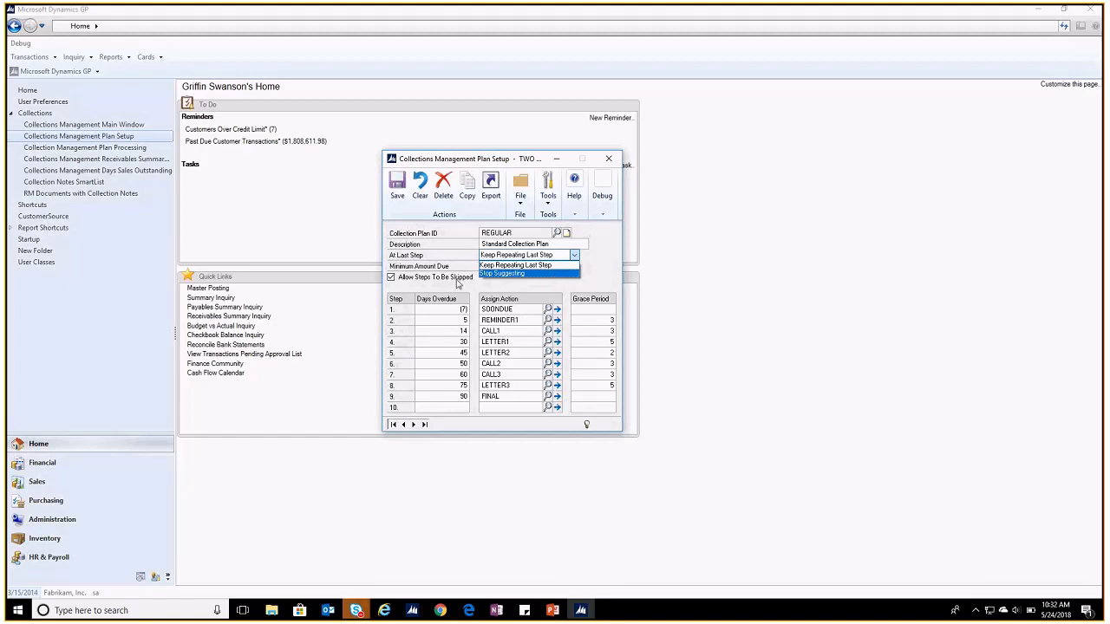
{"action": "left_click", "coordinate": [458, 283]}
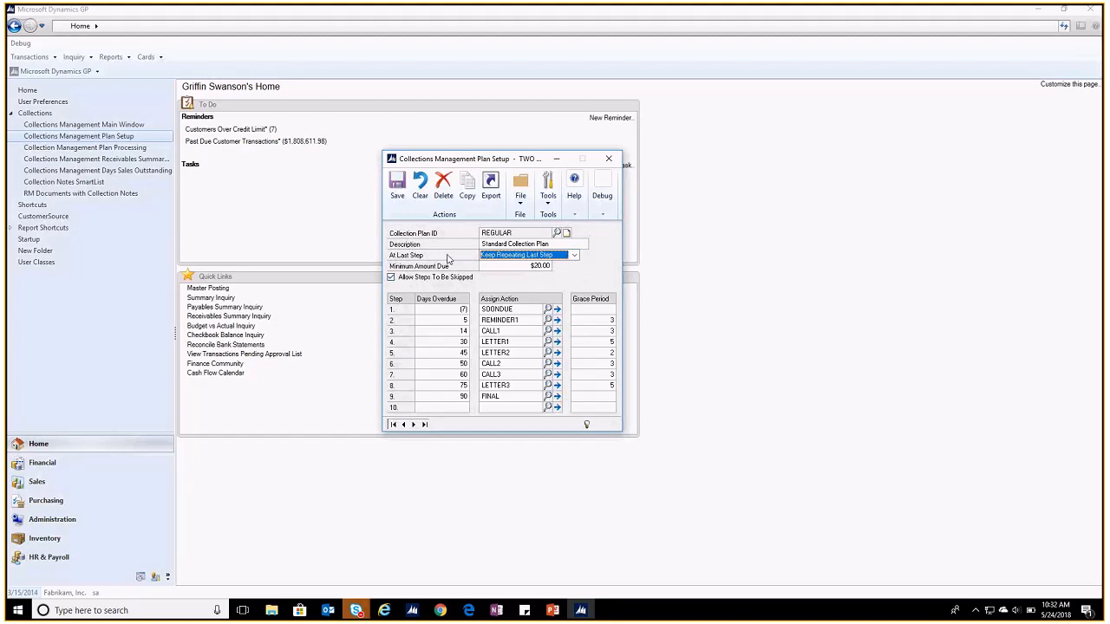
{"action": "left_click", "coordinate": [538, 267]}
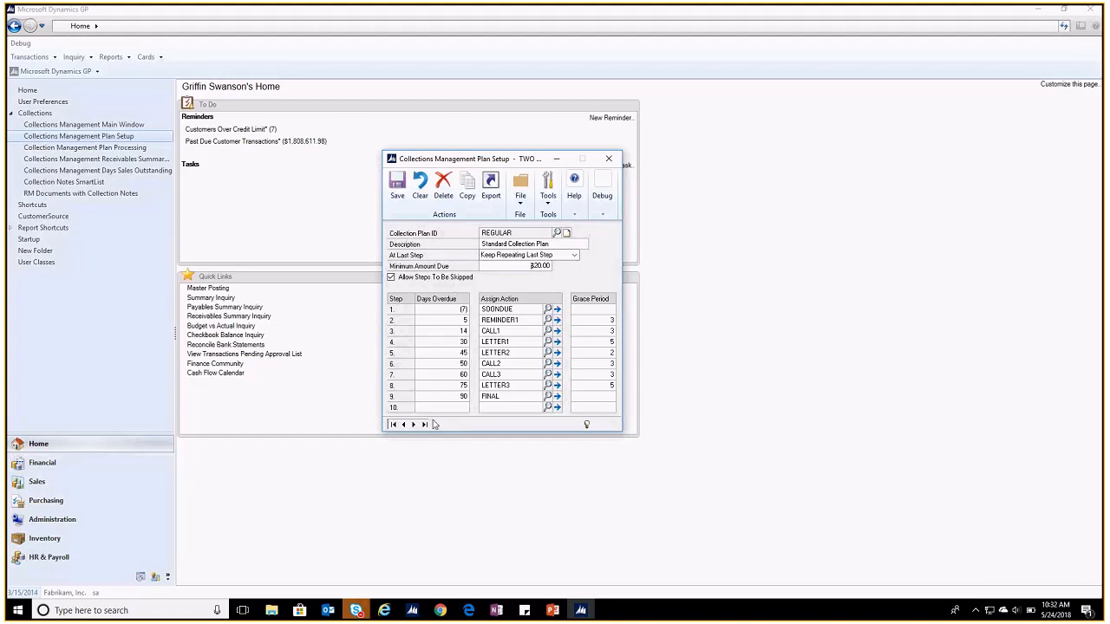
Browse back through the HIGHRISK and GOODCUSTOMERS plans to compare minimum amounts due, and close the plan setup
{"action": "left_click", "coordinate": [404, 424]}
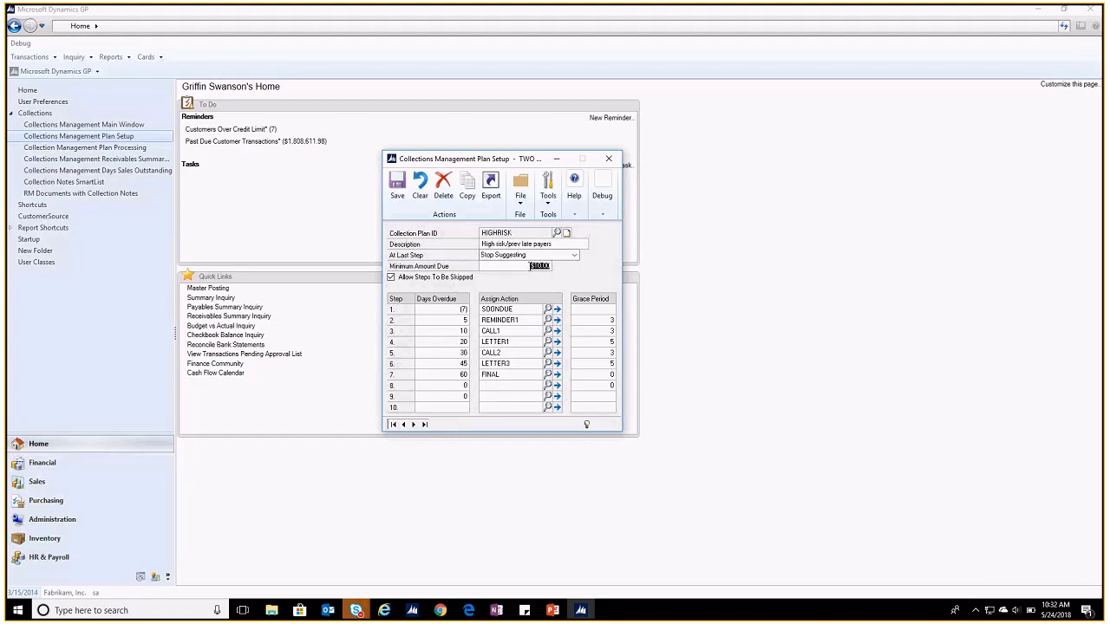
{"action": "left_click", "coordinate": [403, 424]}
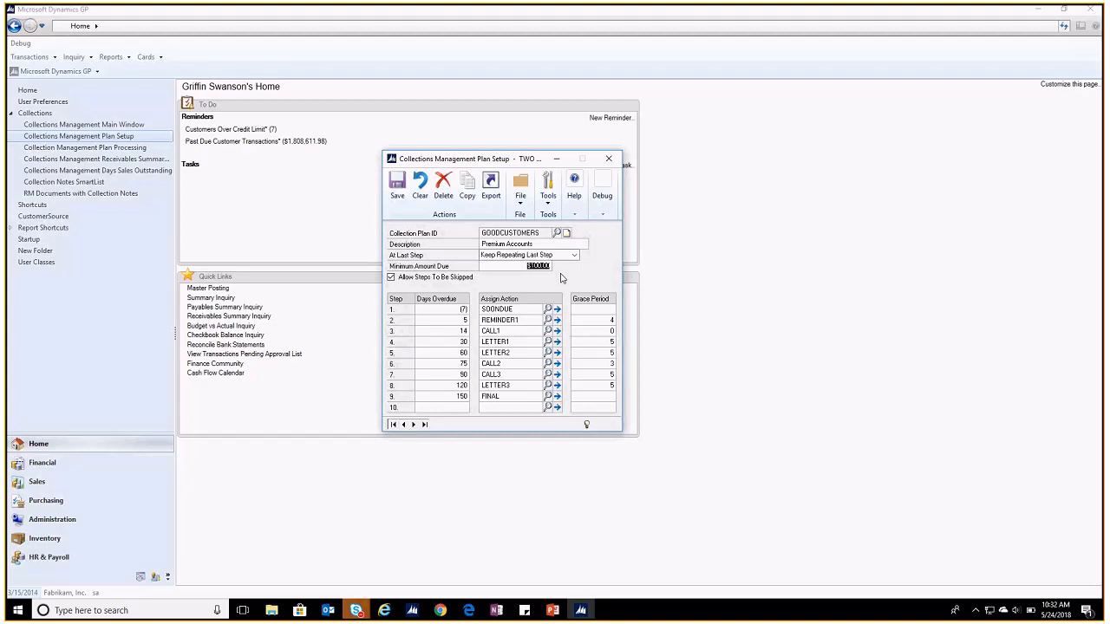
{"action": "left_click", "coordinate": [562, 278]}
{"action": "left_click", "coordinate": [609, 161]}
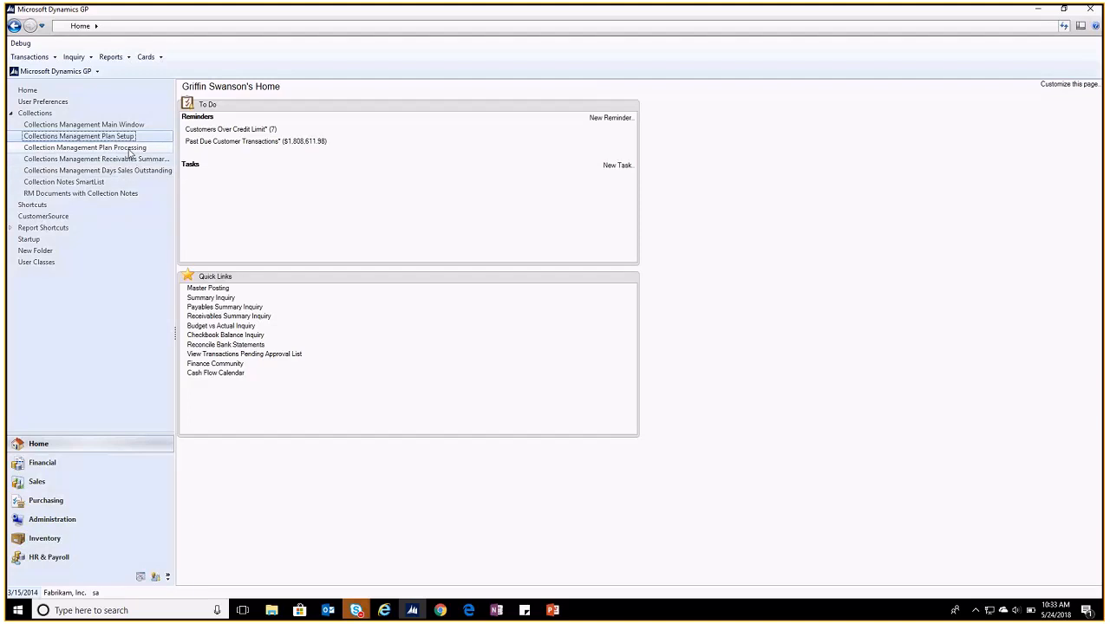
Open Collection Management Plan Processing, and list the Overdue customers
{"action": "left_click", "coordinate": [129, 149]}
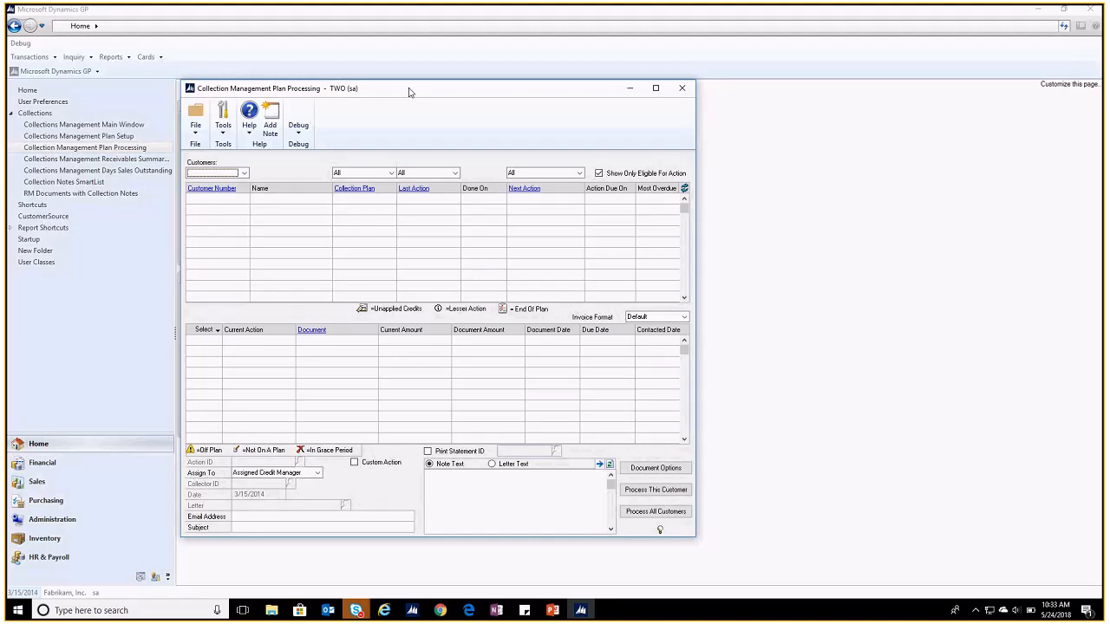
{"action": "left_click_drag", "start_coordinate": [408, 87], "coordinate": [444, 88]}
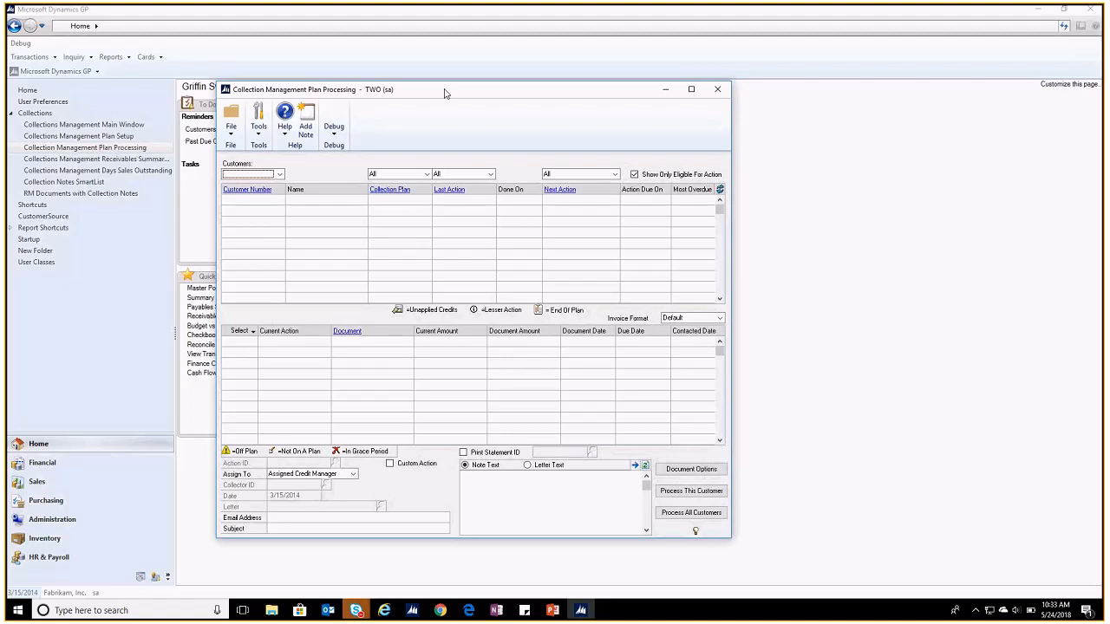
{"action": "left_click_drag", "start_coordinate": [445, 93], "coordinate": [454, 91]}
{"action": "left_click", "coordinate": [289, 171]}
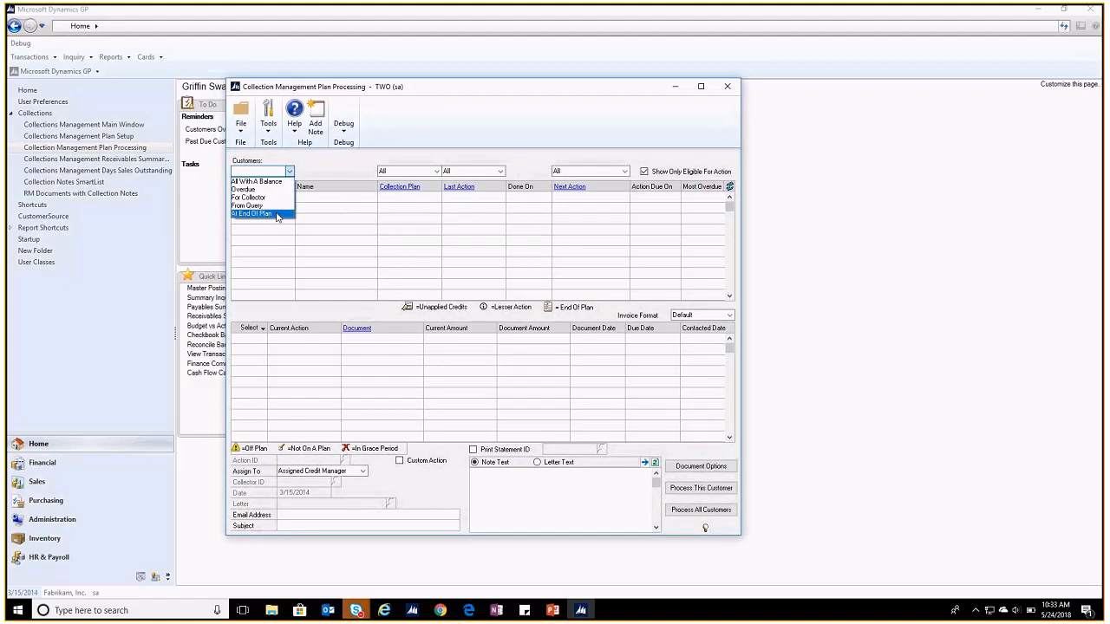
{"action": "left_click", "coordinate": [259, 190]}
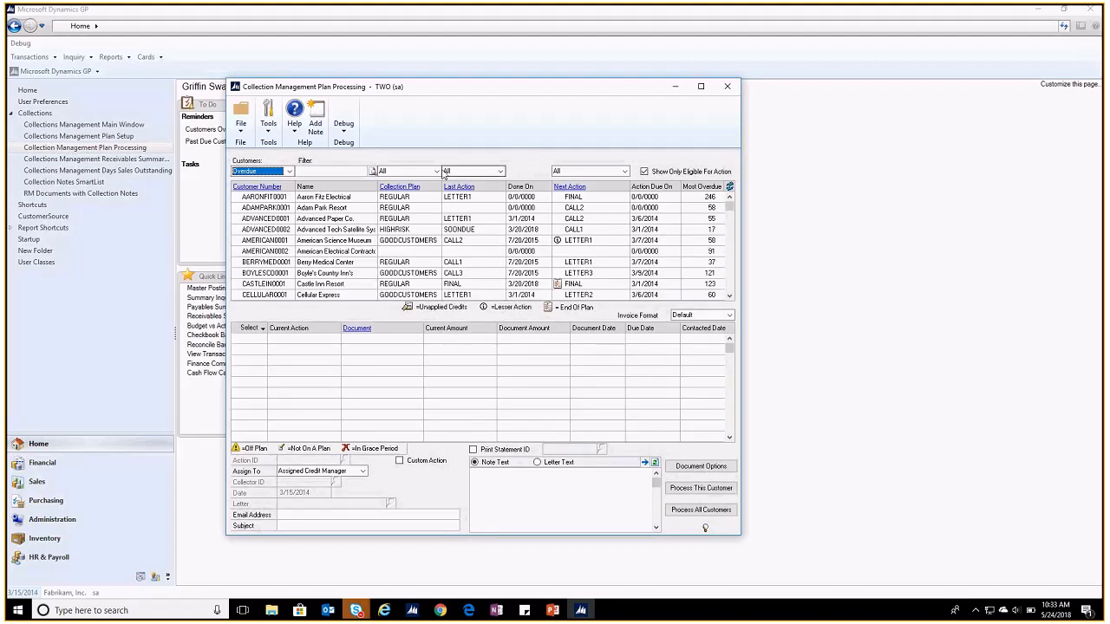
{"action": "key", "text": "Tab"}
View the Last Action filter choices, then try the Next Action filter LETTER1 and reset it to All
{"action": "left_click", "coordinate": [500, 172]}
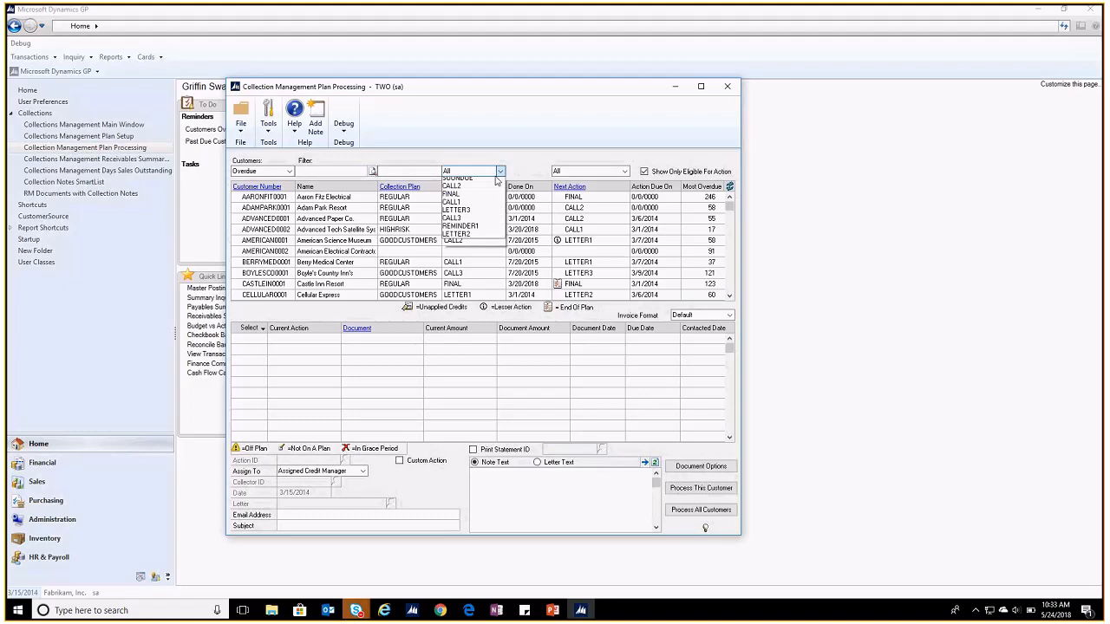
{"action": "left_click", "coordinate": [499, 172]}
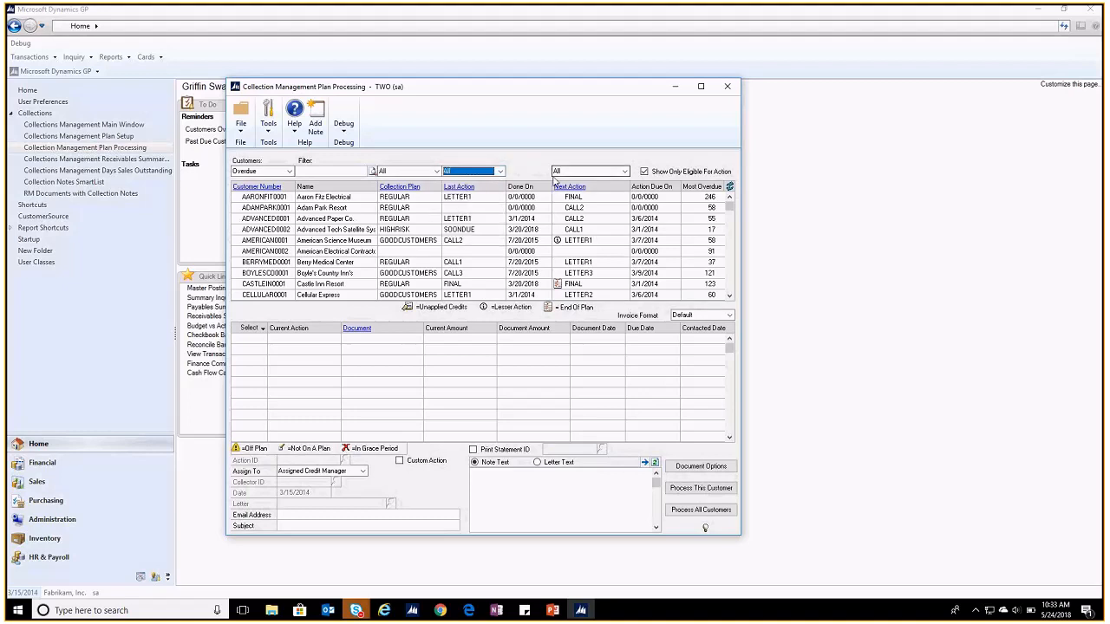
{"action": "left_click", "coordinate": [624, 171]}
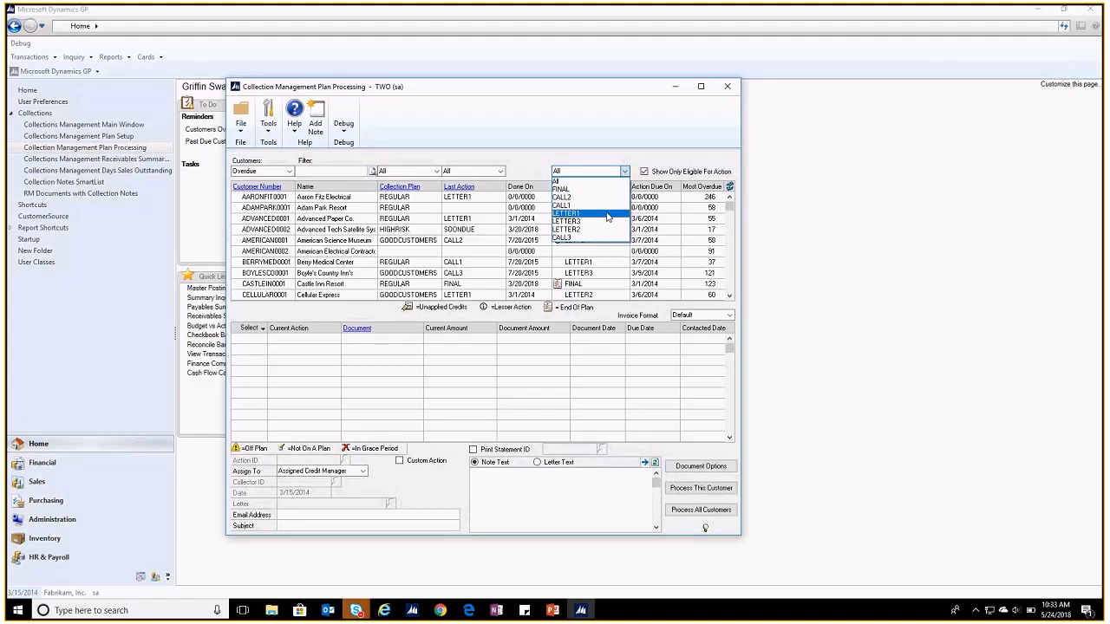
{"action": "left_click", "coordinate": [607, 217]}
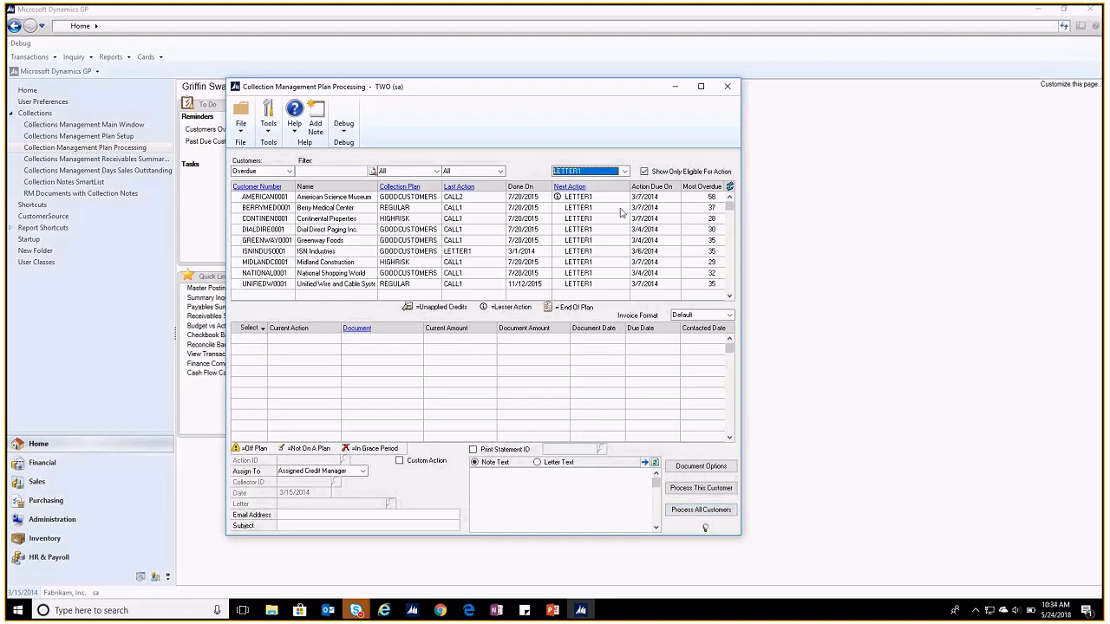
{"action": "left_click", "coordinate": [613, 172]}
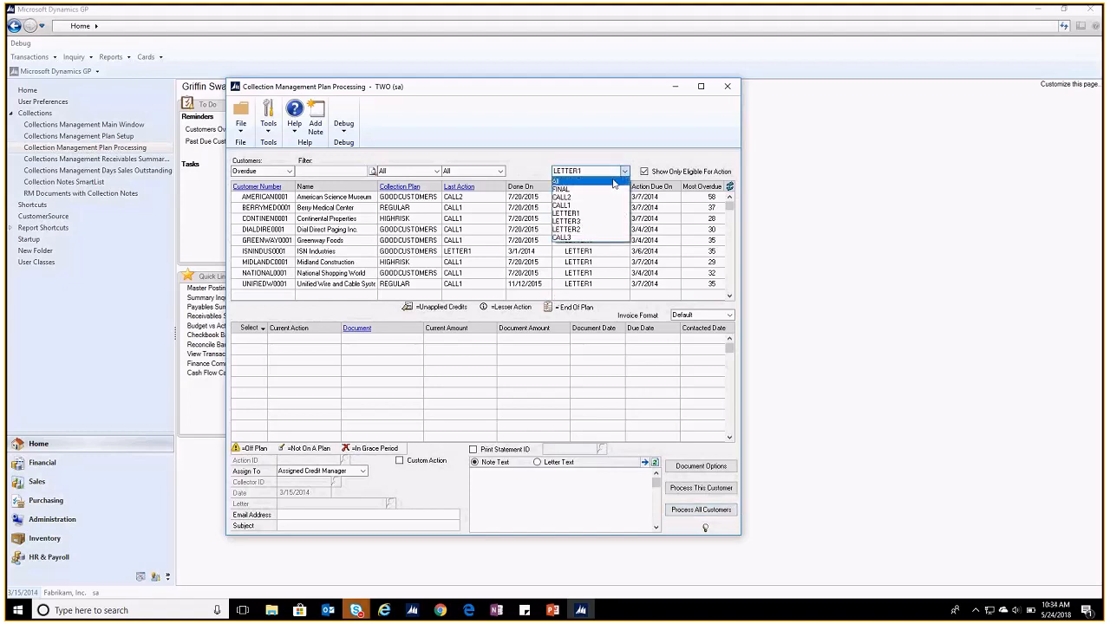
{"action": "left_click", "coordinate": [613, 181]}
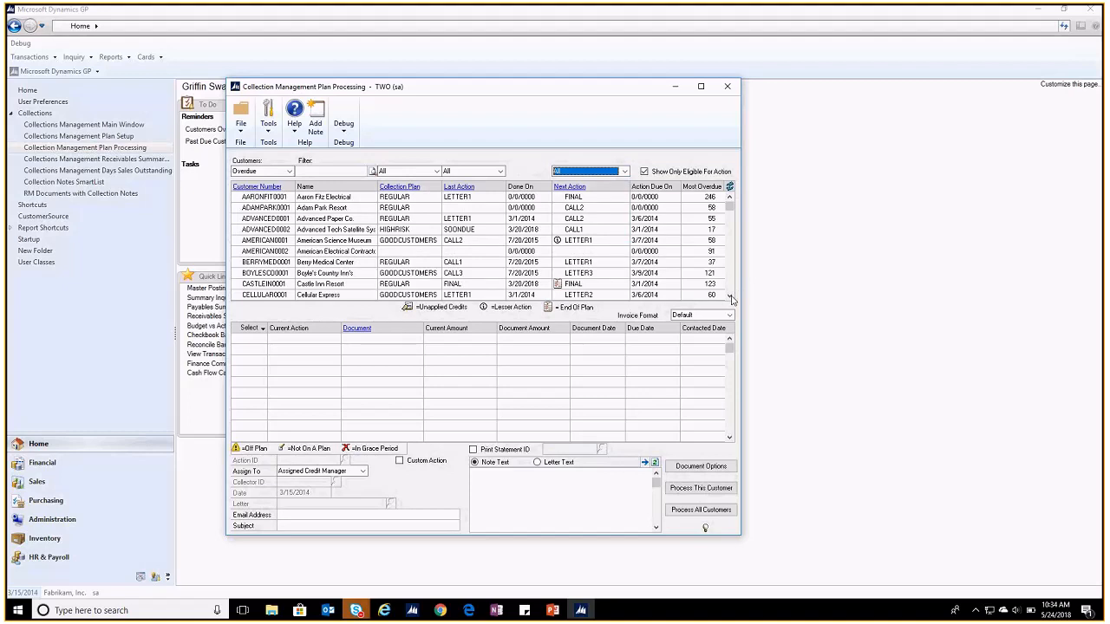
Select Advanced Tech Satellite System among the overdue customers, and try toggling the selection of its document SLS11074
{"action": "left_click", "coordinate": [730, 296]}
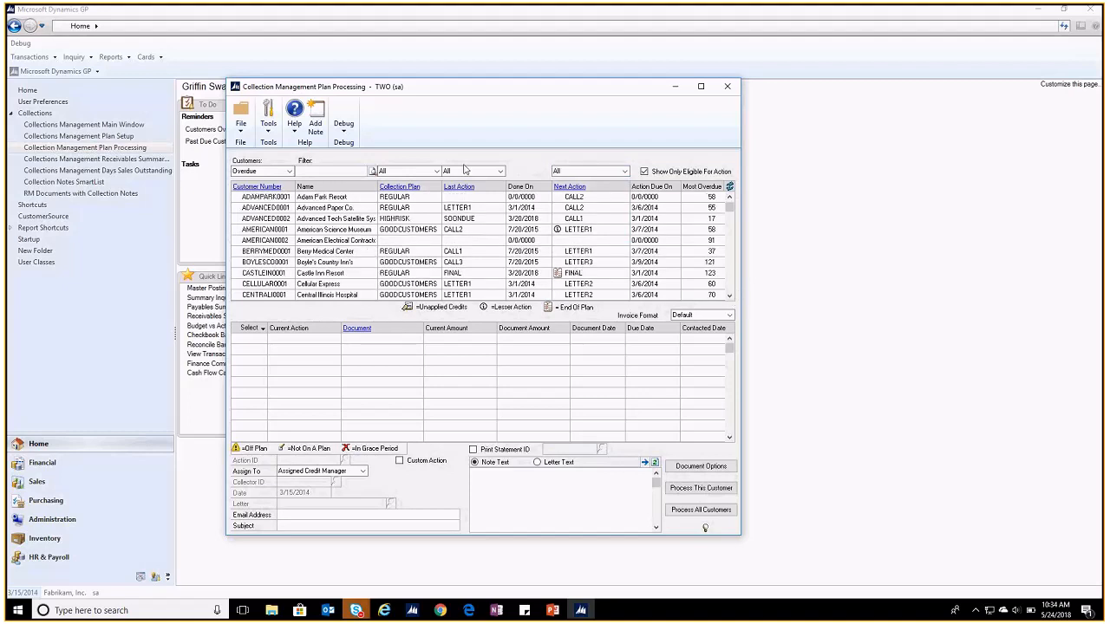
{"action": "left_click", "coordinate": [335, 219]}
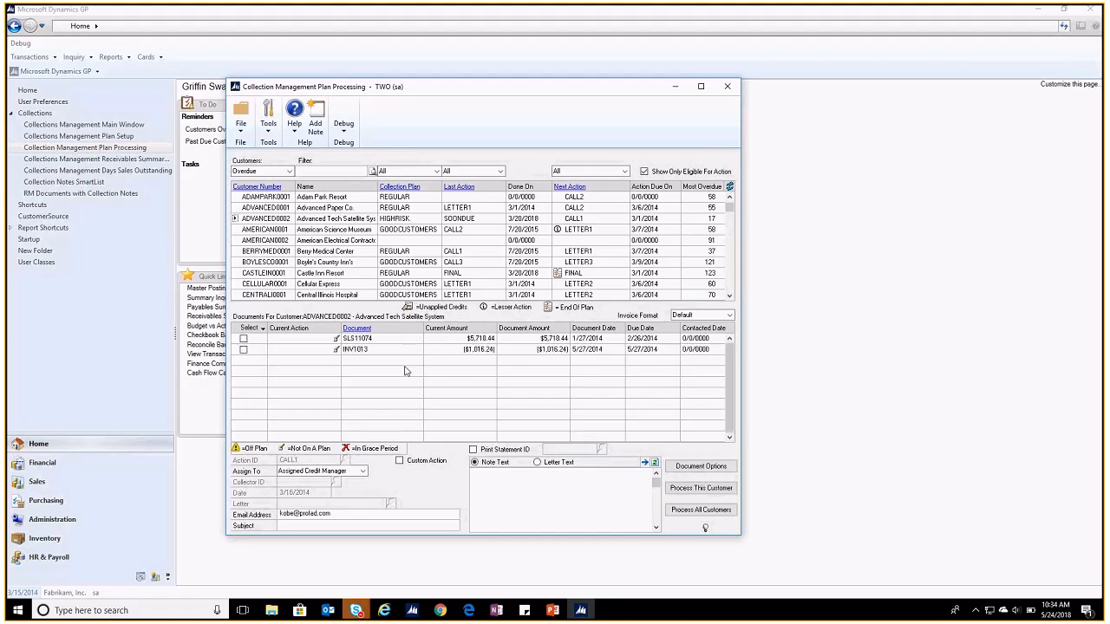
{"action": "left_click", "coordinate": [243, 338]}
{"action": "left_click", "coordinate": [243, 343]}
Start the customer's note text with a greeting to the contact followed by "I know we spoke"
{"action": "left_click", "coordinate": [606, 505]}
{"action": "type", "text": "Hey Griff,  "}
{"action": "type", "text": "I know we s"}
{"action": "type", "text": "poke"}
Delete the Advanced Tech Satellite System row from the processing list, and close the plan processing window
{"action": "right_click", "coordinate": [337, 219]}
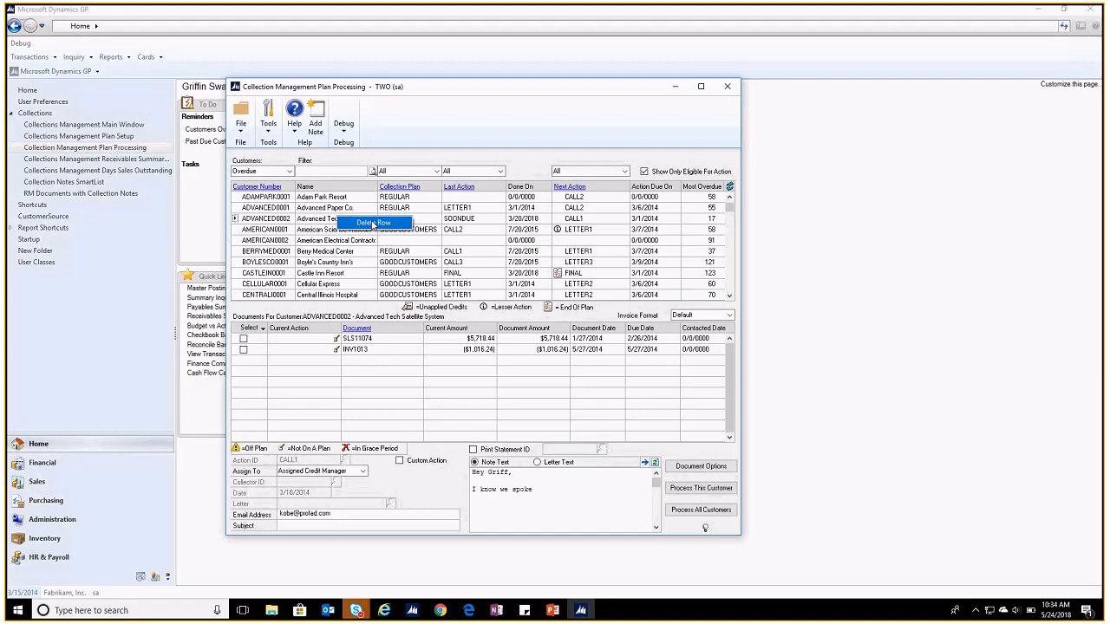
{"action": "left_click", "coordinate": [374, 224]}
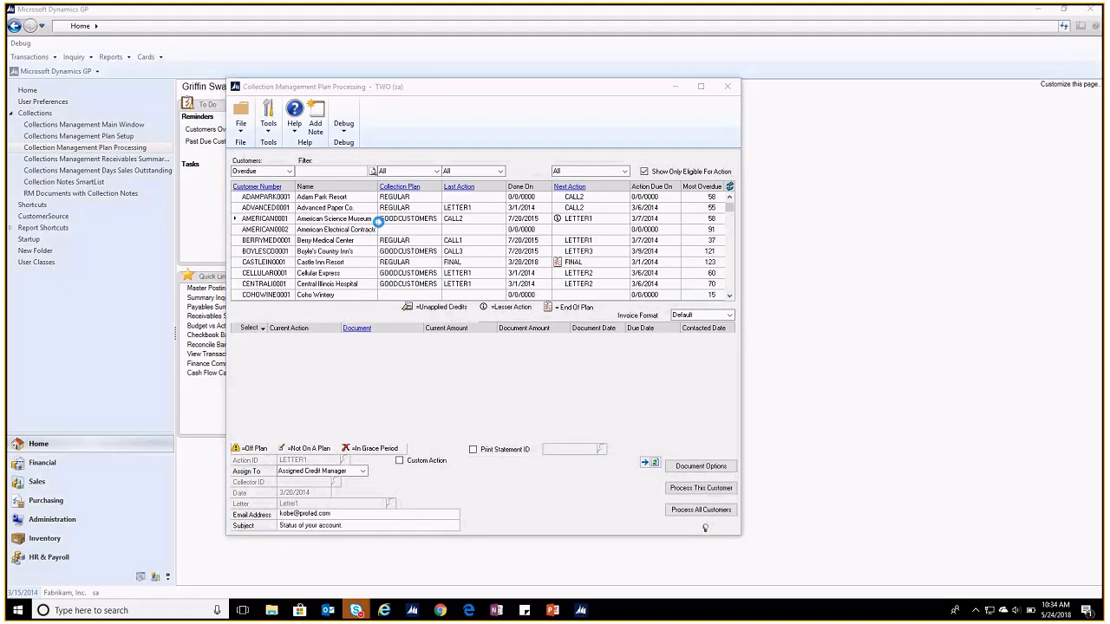
{"action": "left_click", "coordinate": [733, 88]}
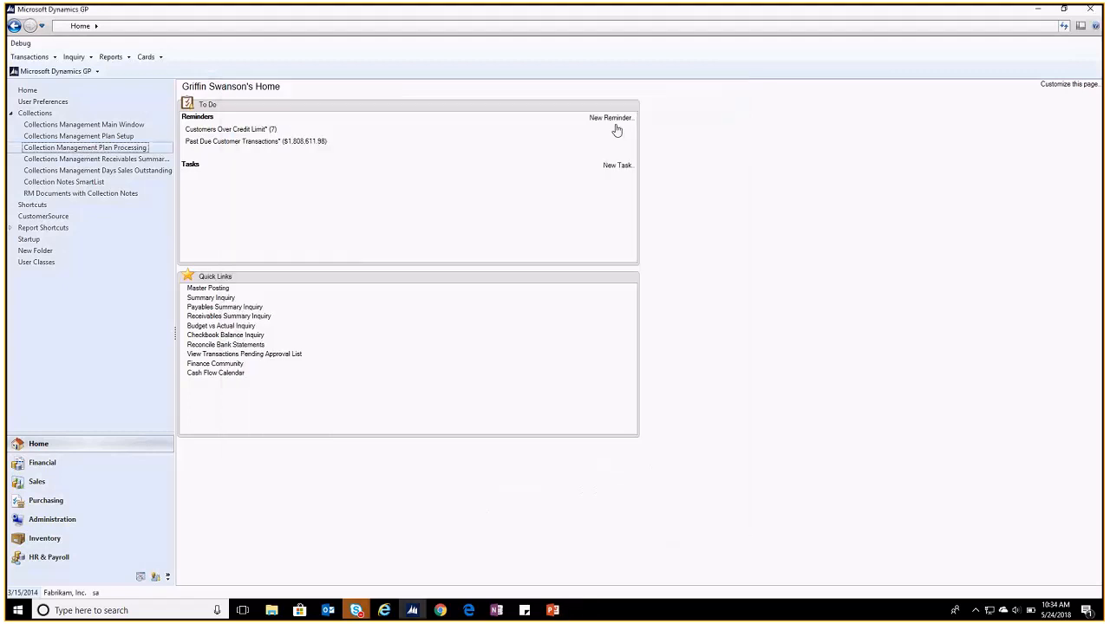
Reopen Collection Management Plan Processing, and look through the list of overdue customers
{"action": "left_click", "coordinate": [146, 147]}
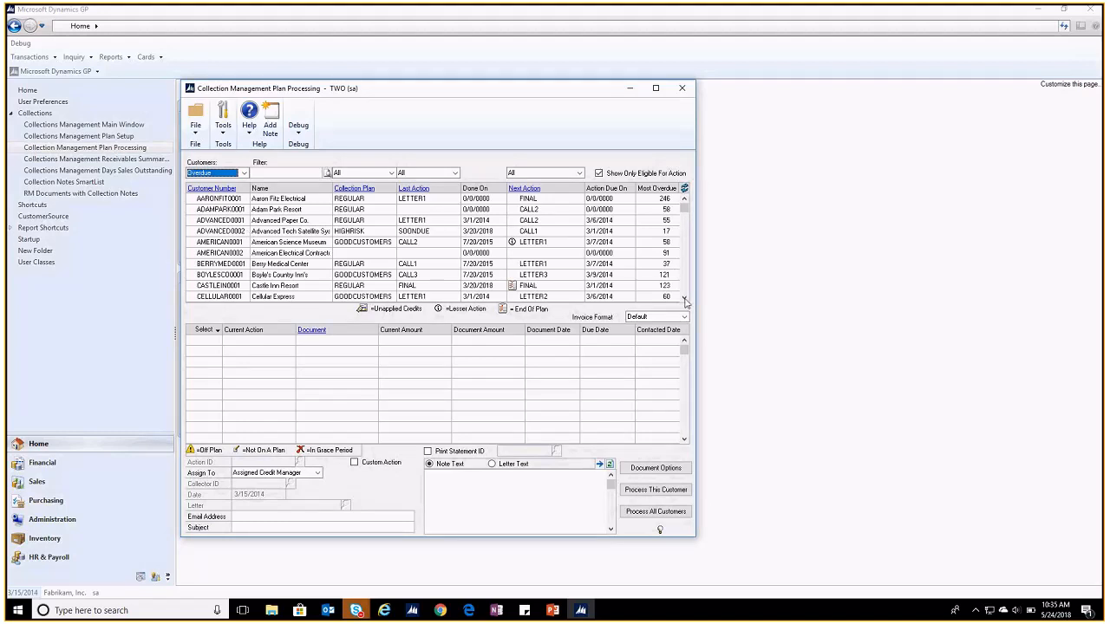
{"action": "left_click", "coordinate": [684, 299]}
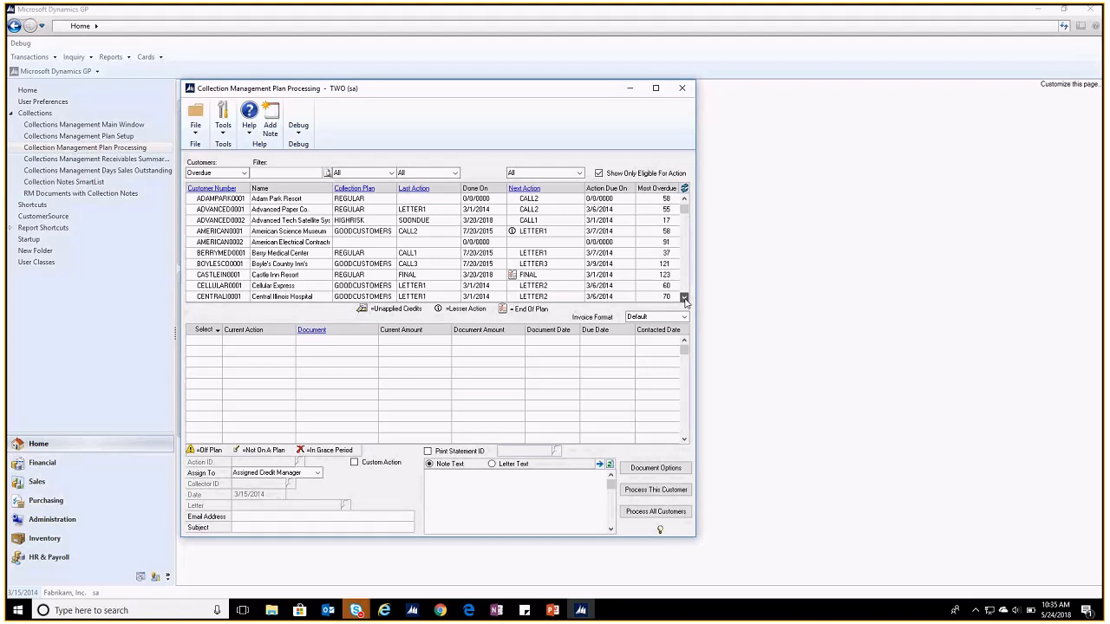
Look through the rest of the overdue customers, and bring up the processing summary for all customers
{"action": "left_click", "coordinate": [685, 298]}
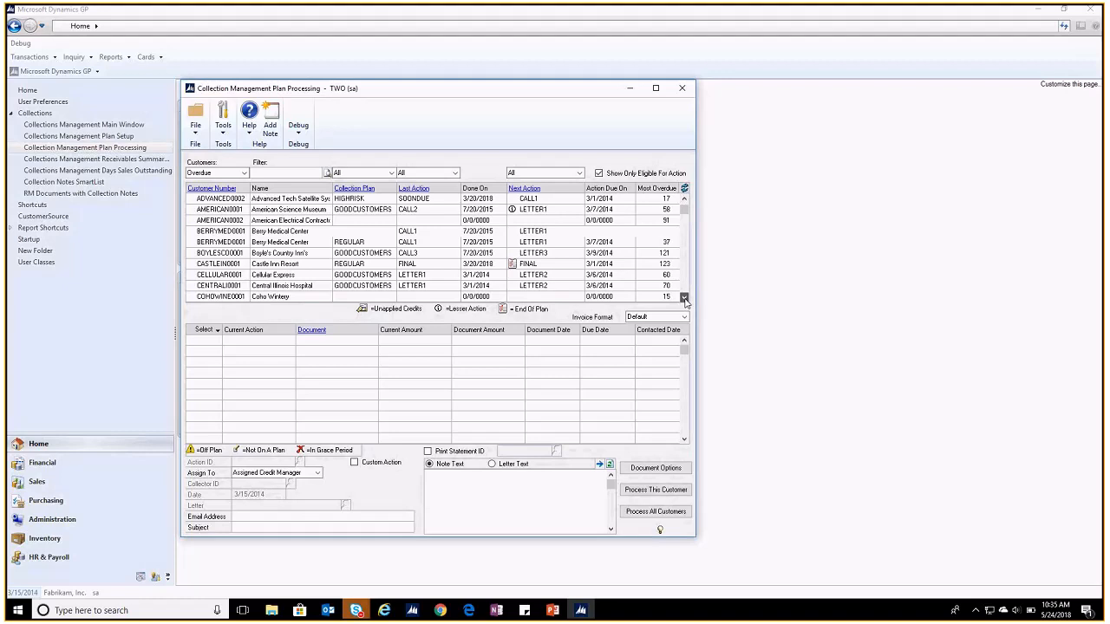
{"action": "left_click", "coordinate": [684, 299]}
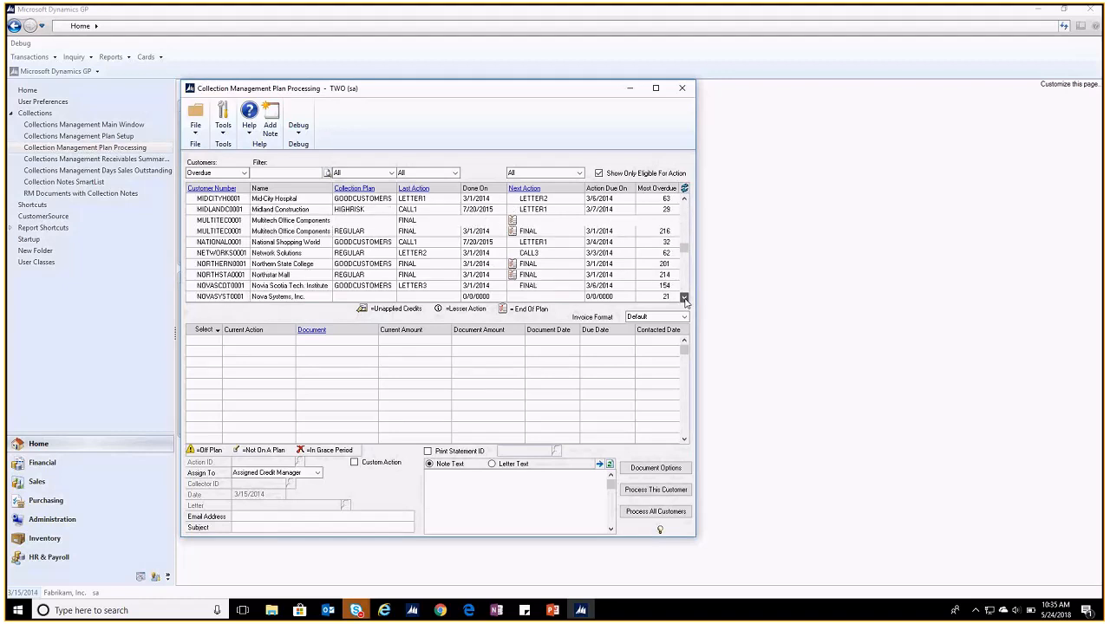
{"action": "left_click", "coordinate": [684, 299]}
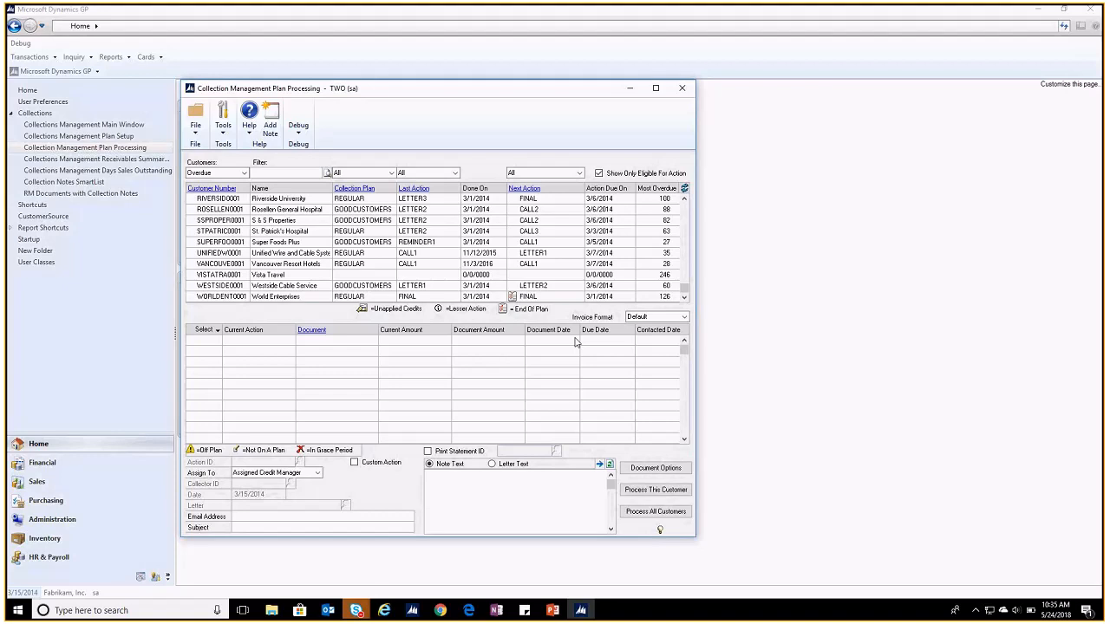
{"action": "left_click", "coordinate": [656, 512]}
{"action": "left_click", "coordinate": [344, 426]}
{"action": "left_click", "coordinate": [297, 434]}
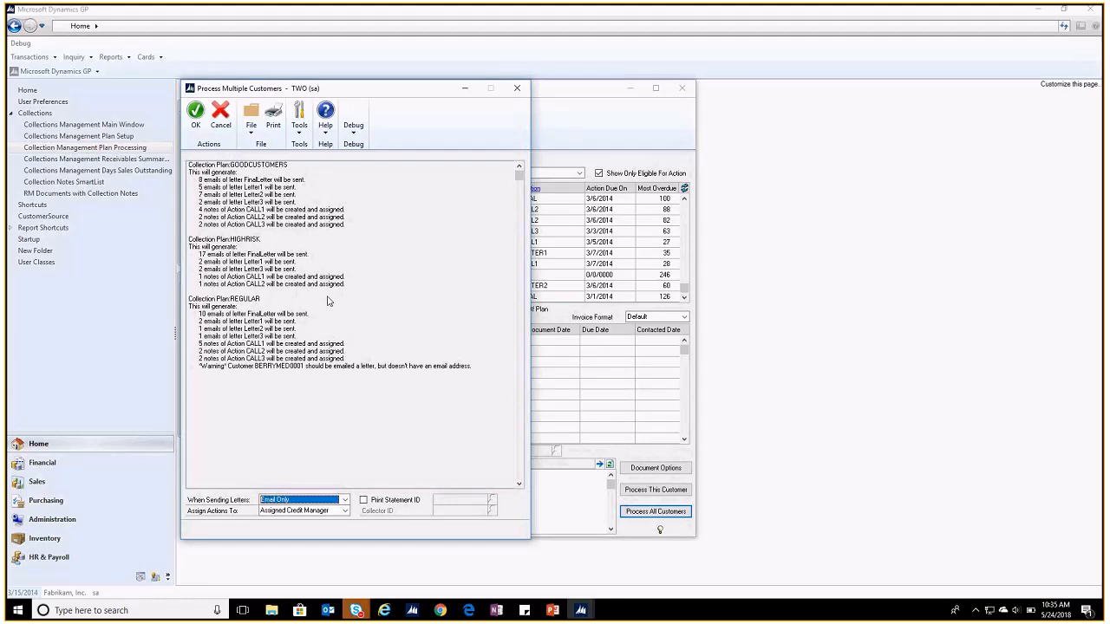
Set letter sending to email and print what doesn't, and close the multiple-customer and plan processing windows without processing
{"action": "left_click", "coordinate": [344, 501]}
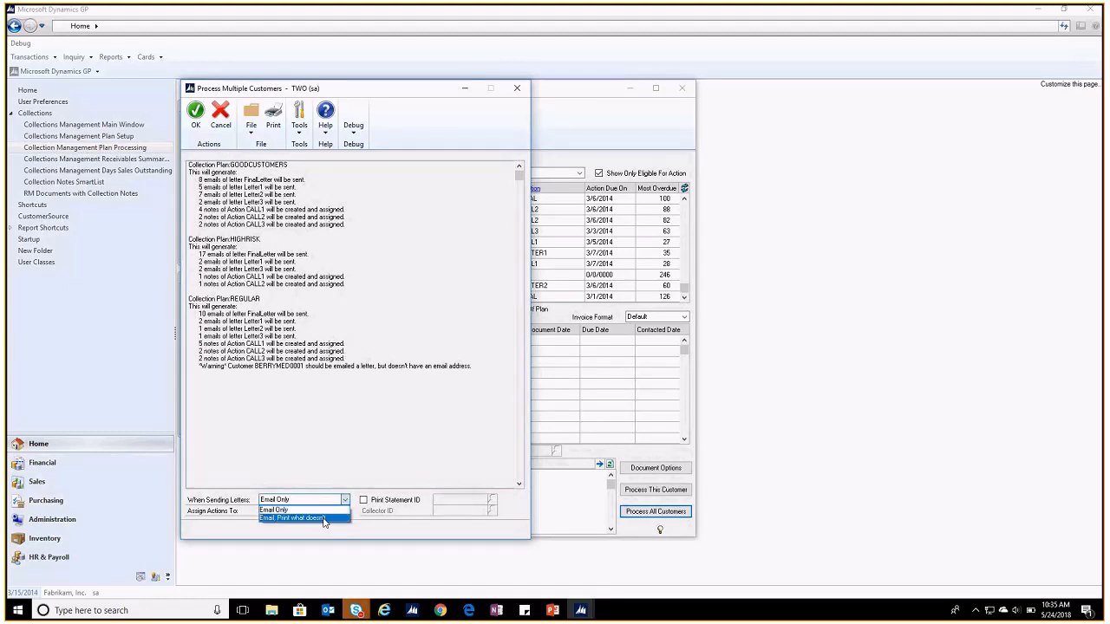
{"action": "left_click", "coordinate": [319, 519]}
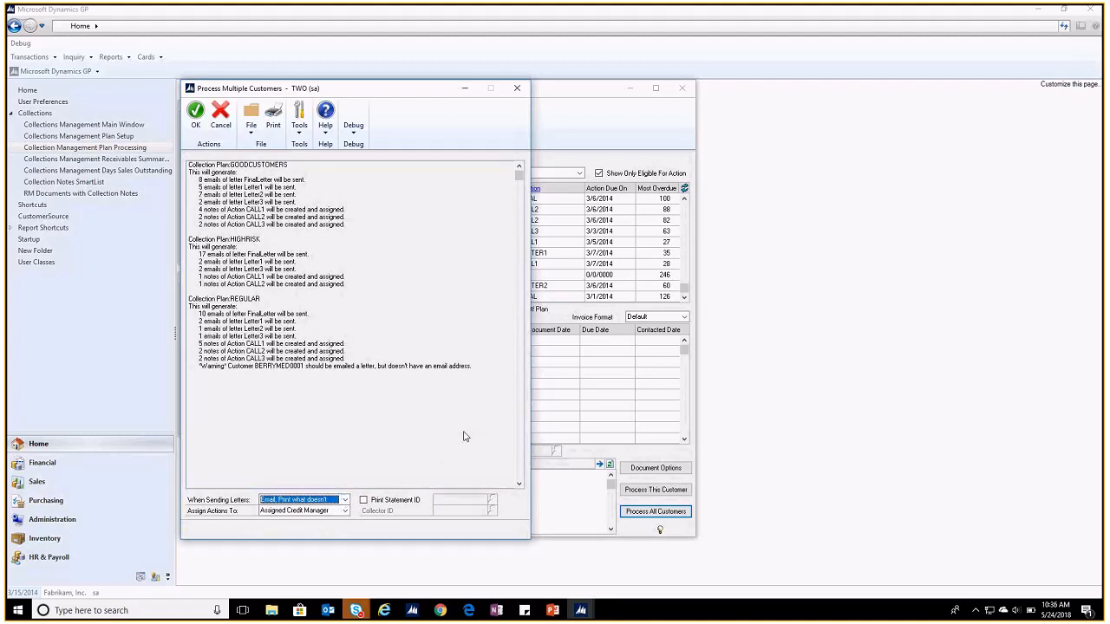
{"action": "left_click", "coordinate": [520, 88]}
{"action": "left_click", "coordinate": [683, 92]}
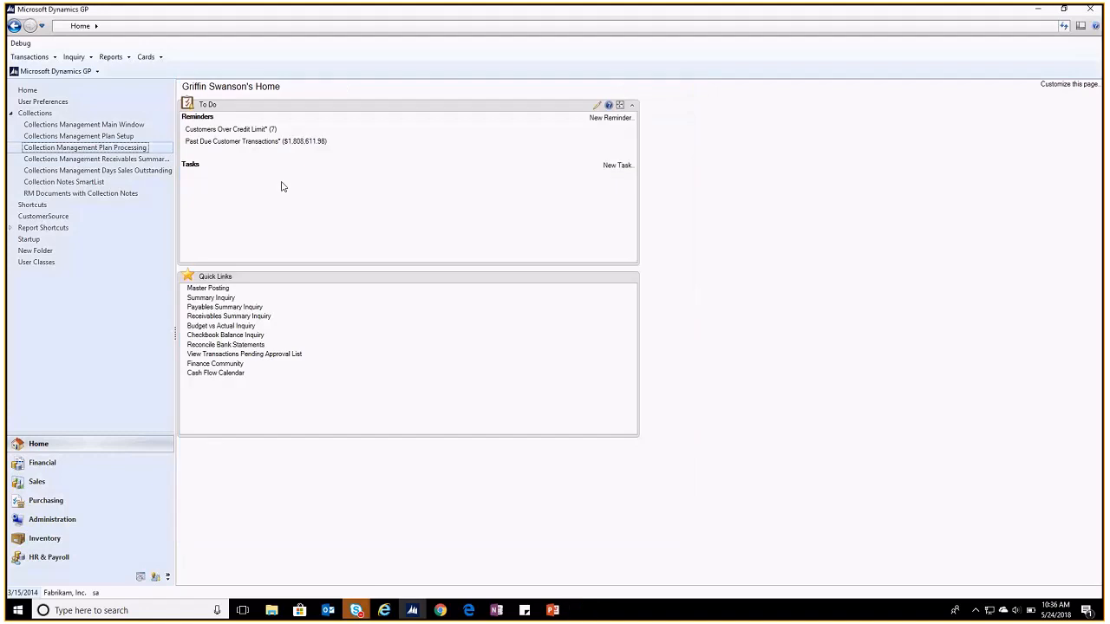
Open the Collections Management Receivables Summary Inquiry, and calculate the receivables summary with Credit Manager as the selection
{"action": "left_click", "coordinate": [134, 161]}
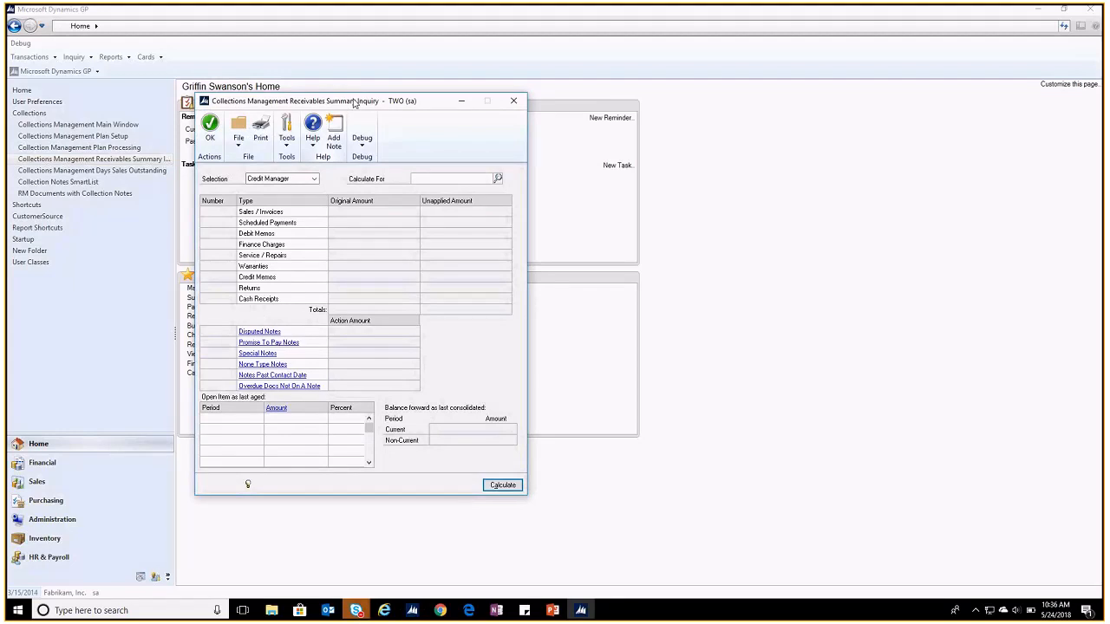
{"action": "left_click_drag", "start_coordinate": [354, 104], "coordinate": [474, 102]}
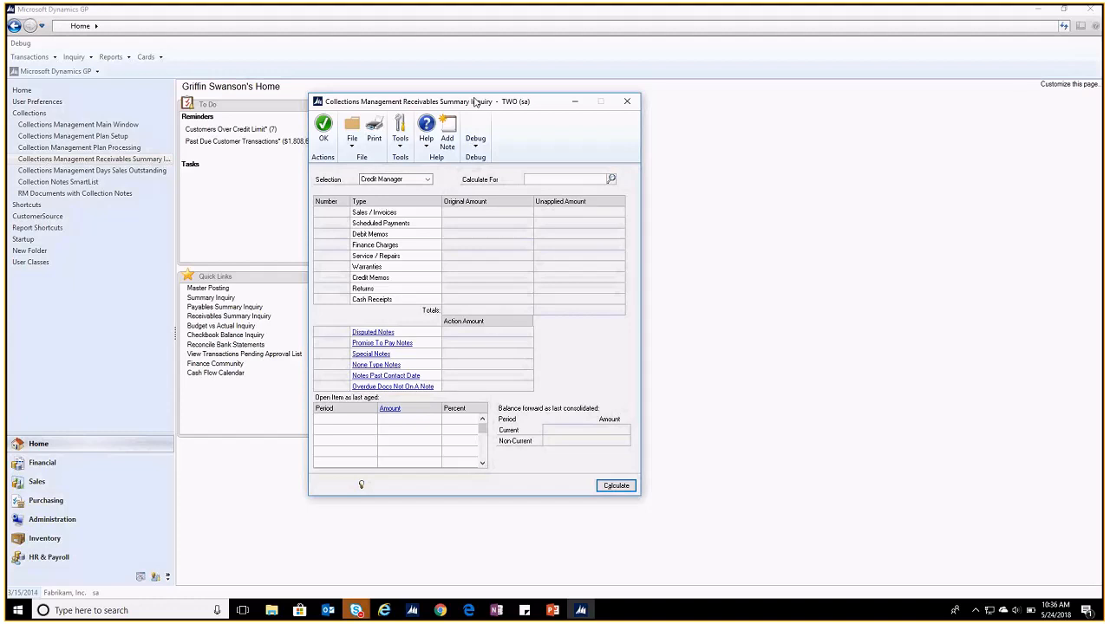
{"action": "left_click_drag", "start_coordinate": [474, 102], "coordinate": [498, 90]}
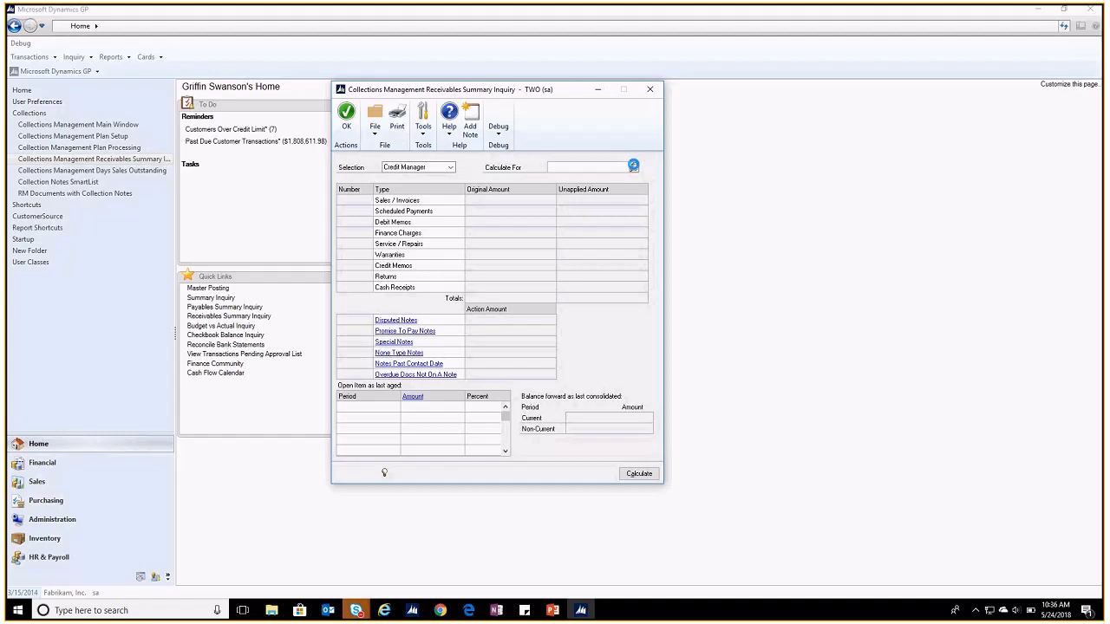
{"action": "left_click", "coordinate": [473, 154]}
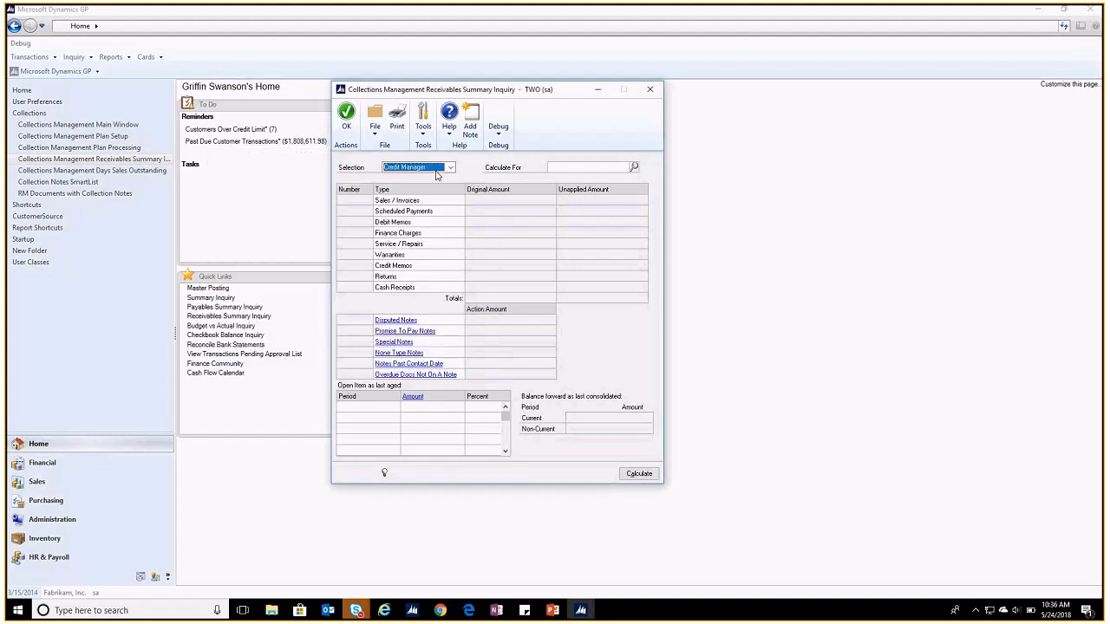
{"action": "left_click", "coordinate": [639, 473]}
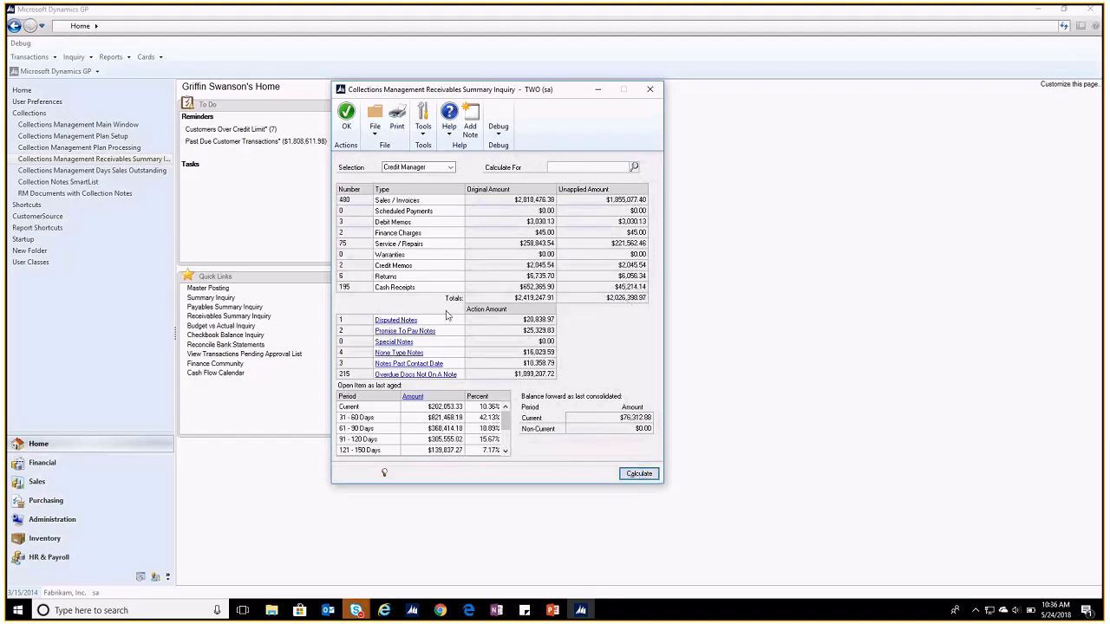
Examine the disputed notes behind the summary, and close the note details and the receivables summary inquiry
{"action": "left_click", "coordinate": [391, 322]}
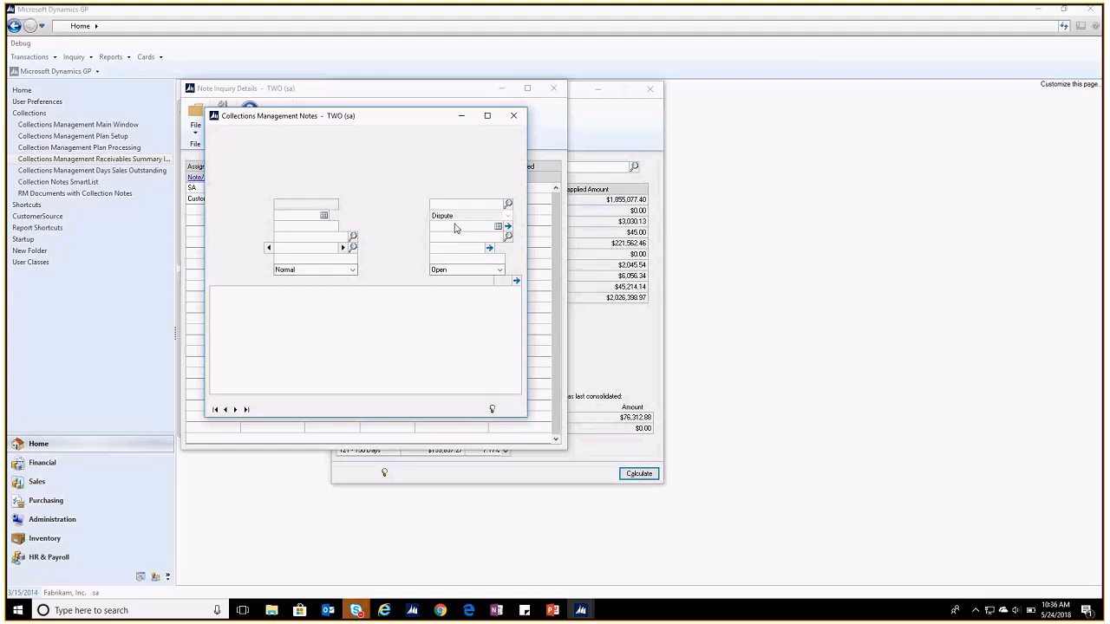
{"action": "left_click", "coordinate": [547, 106]}
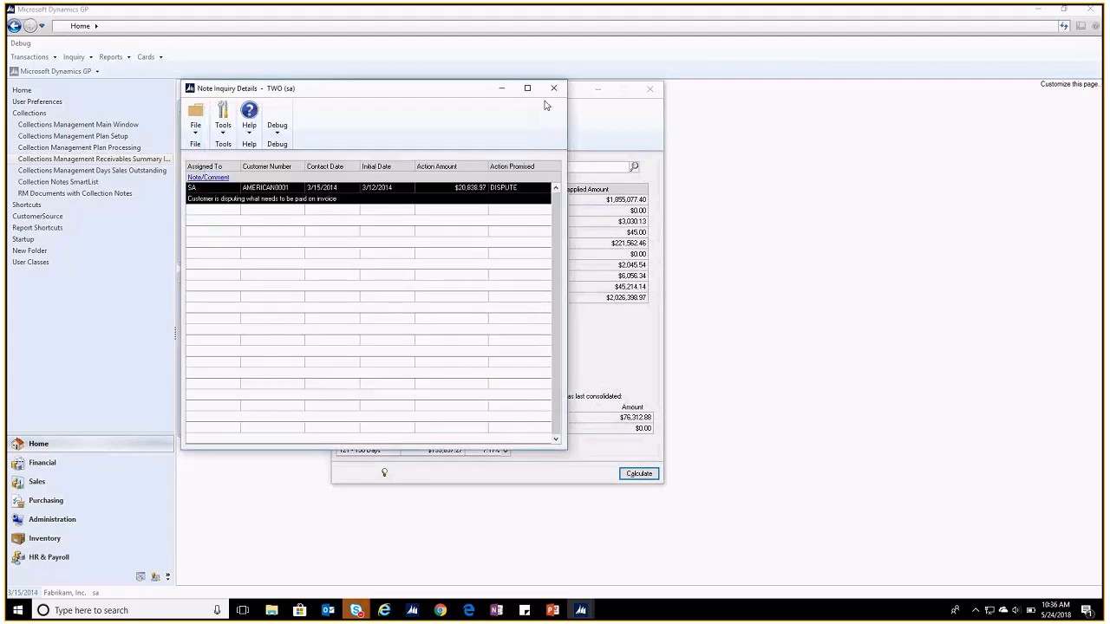
{"action": "left_click", "coordinate": [553, 89]}
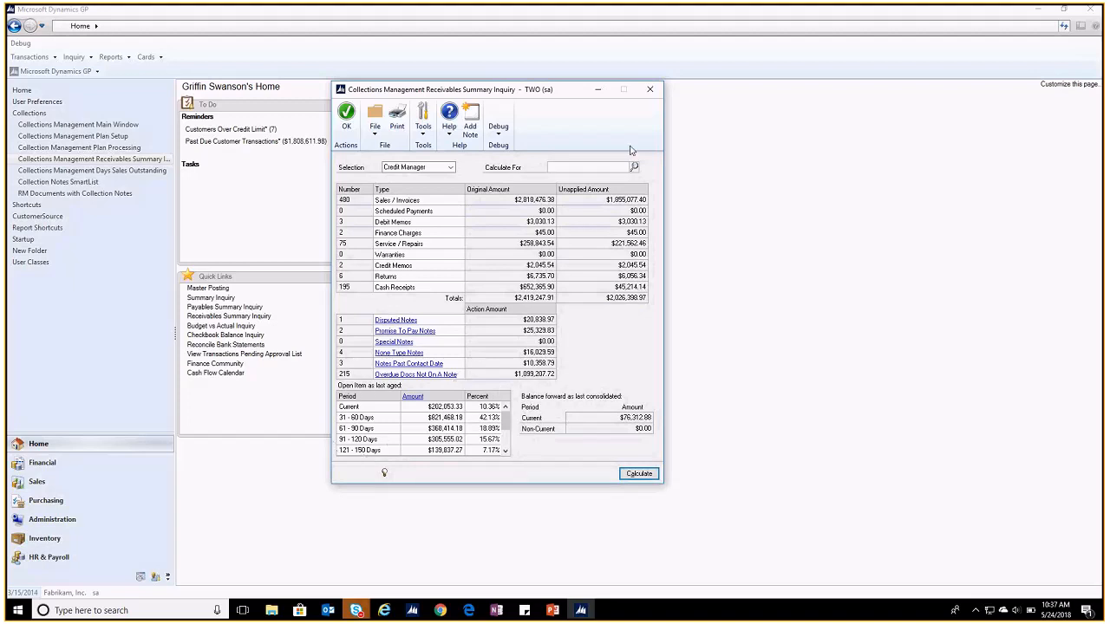
{"action": "left_click", "coordinate": [649, 92]}
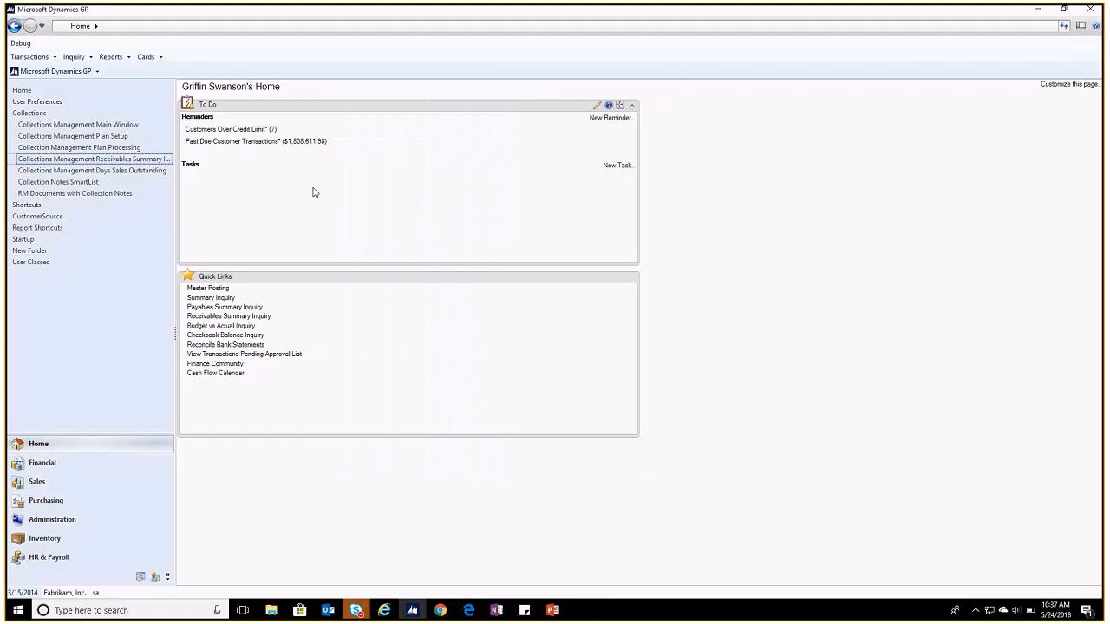
Open Collections Management Days Sales Outstanding, and calculate the figures for 360 days, from 5/30/2017 to 5/24/2018
{"action": "left_click", "coordinate": [122, 172]}
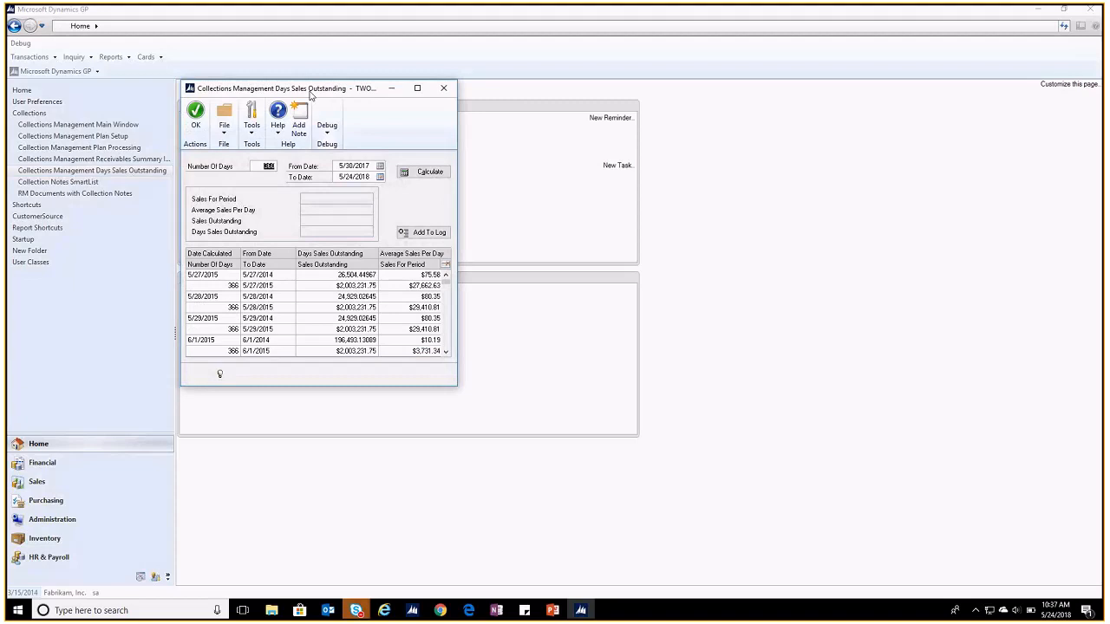
{"action": "left_click_drag", "start_coordinate": [311, 96], "coordinate": [468, 87]}
{"action": "left_click", "coordinate": [584, 172]}
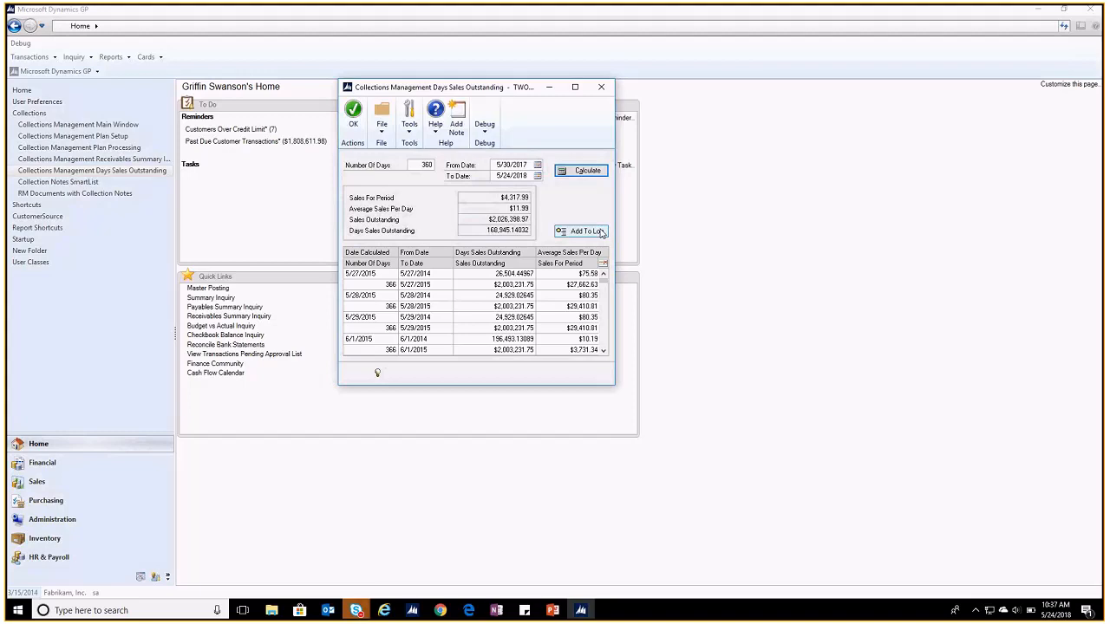
Look through the log of earlier days sales outstanding calculations down to the latest entries, and close the window
{"action": "left_click", "coordinate": [603, 350]}
{"action": "left_click", "coordinate": [606, 289]}
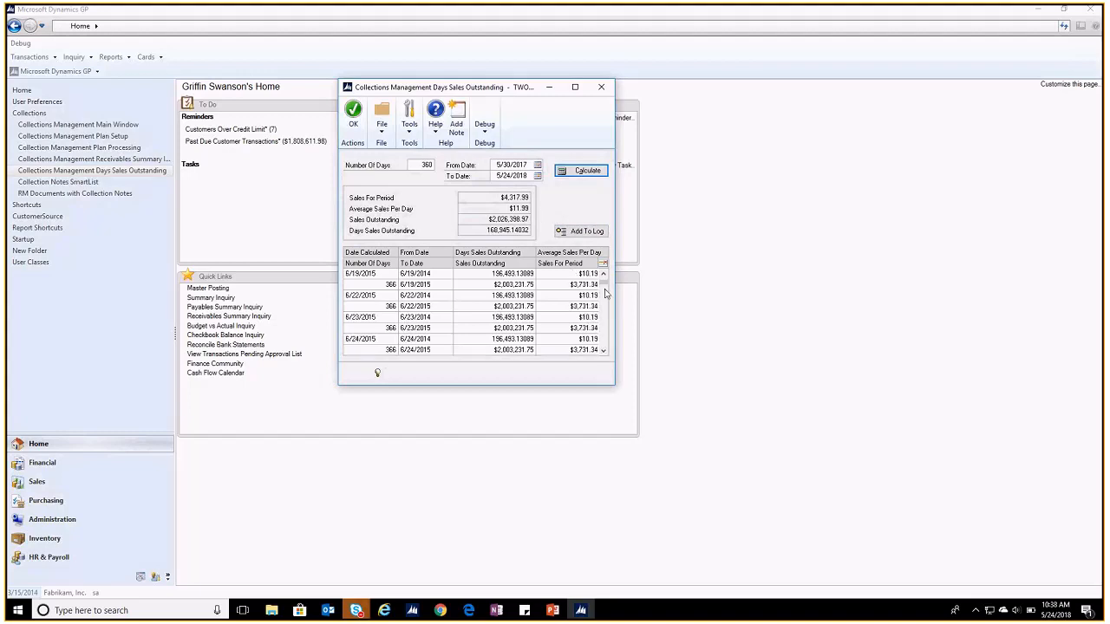
{"action": "left_click_drag", "start_coordinate": [606, 290], "coordinate": [612, 352]}
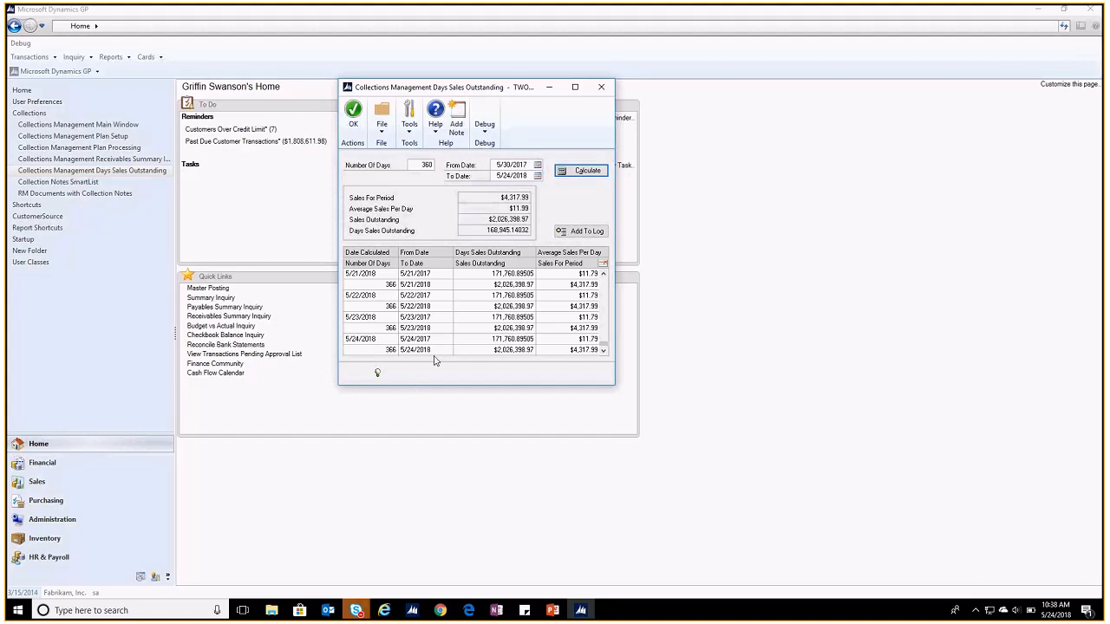
{"action": "left_click", "coordinate": [599, 88]}
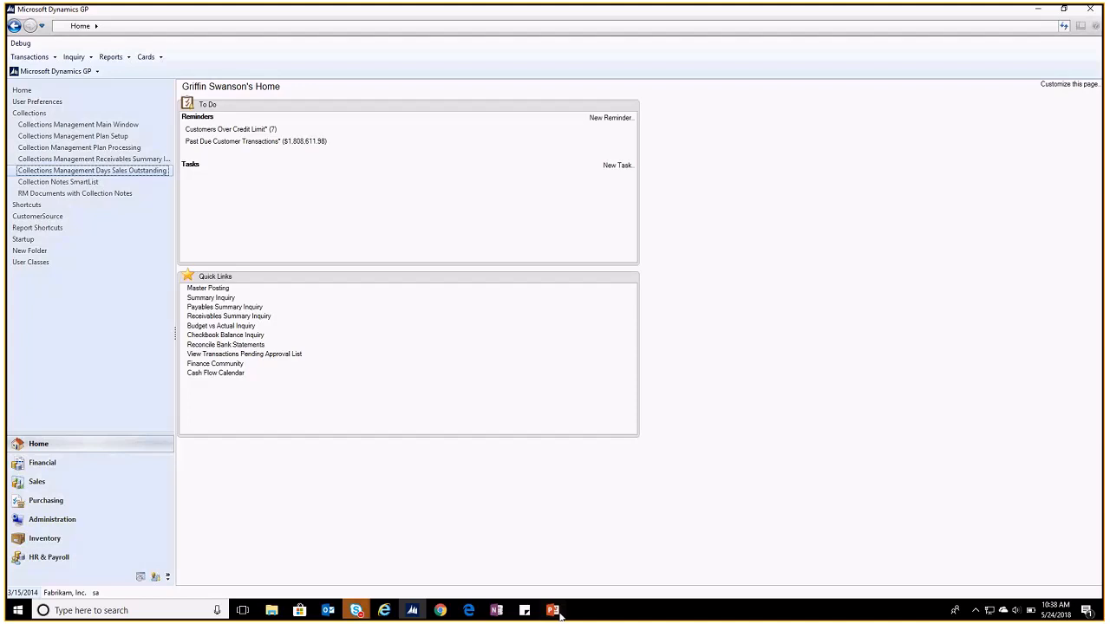
Switch to the Collections Management Demo presentation in PowerPoint, and go to slide 6, the thank-you slide
{"action": "left_click", "coordinate": [553, 611]}
{"action": "left_click", "coordinate": [124, 519]}
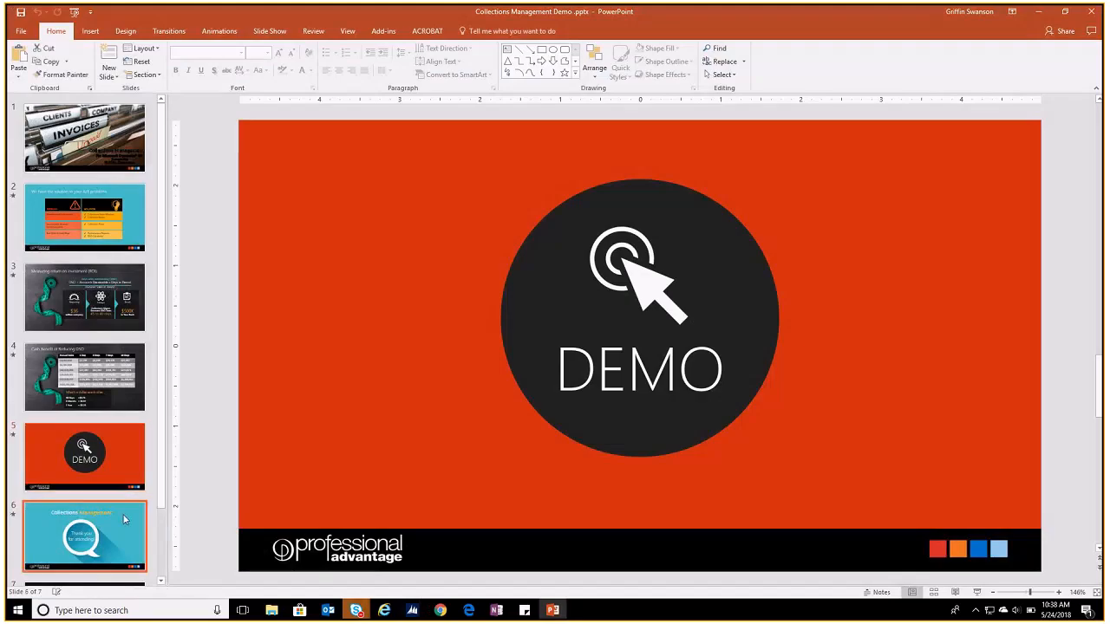